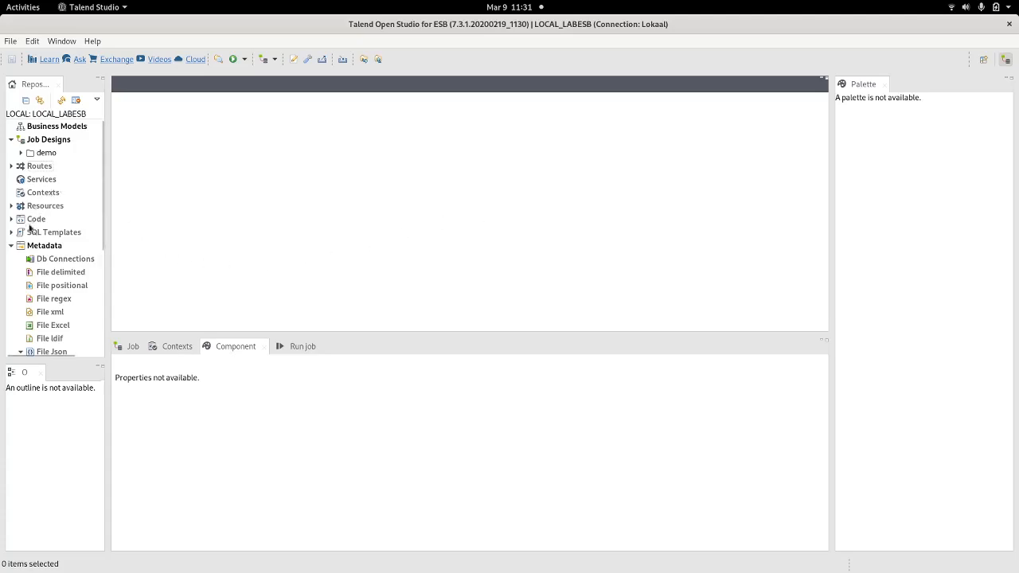
Step: Collapse the Metadata and Job Designs branches in the Repository tree
click(11, 245)
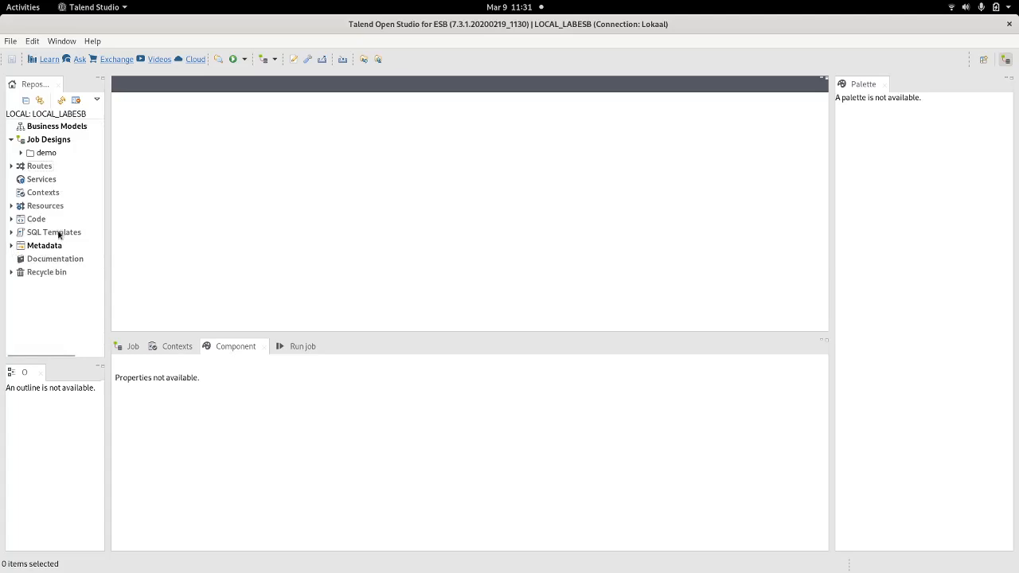
click(11, 140)
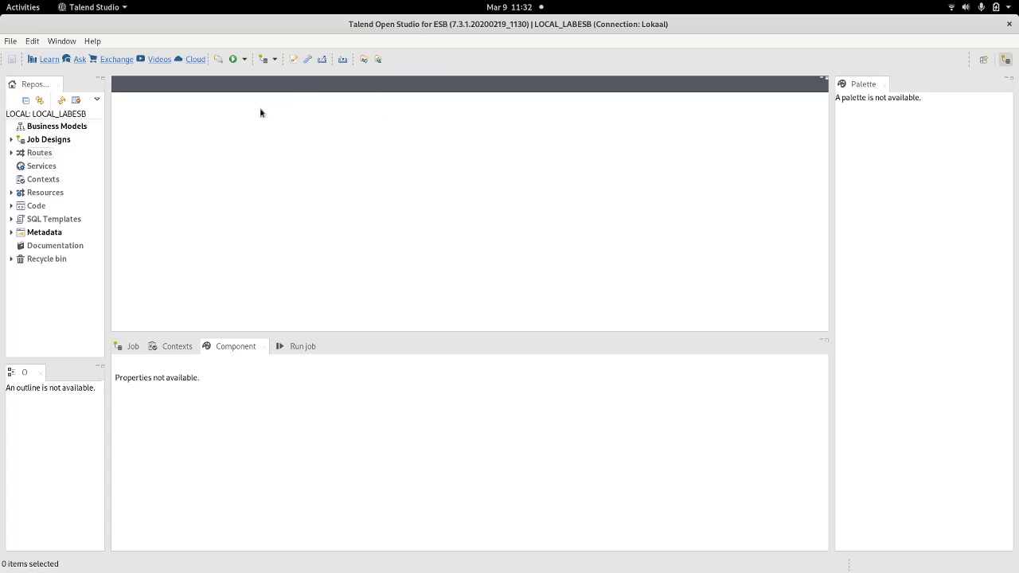
Step: Expand and collapse Routes, Job Designs and the demo folder to inspect their contents
click(12, 153)
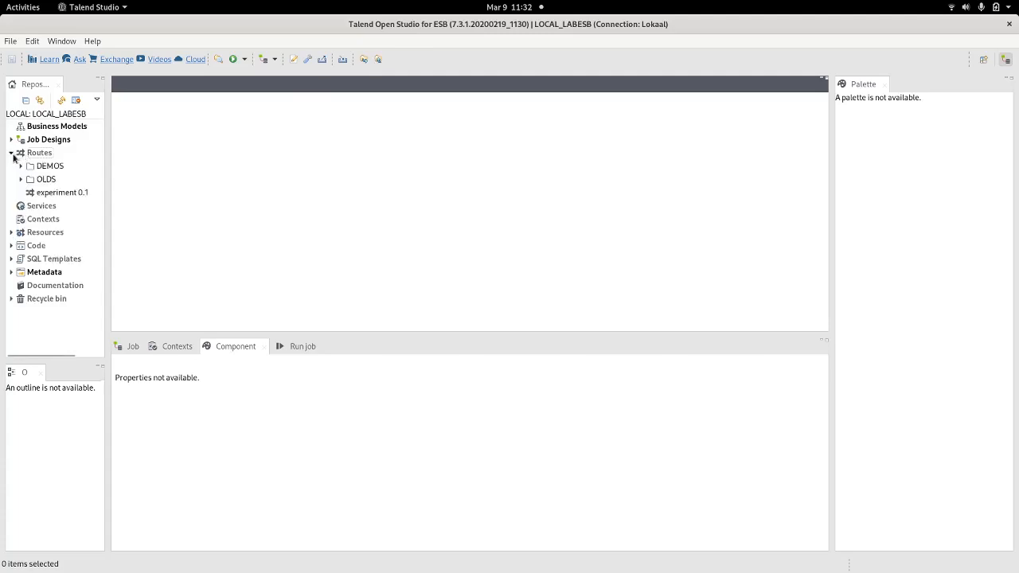
click(12, 153)
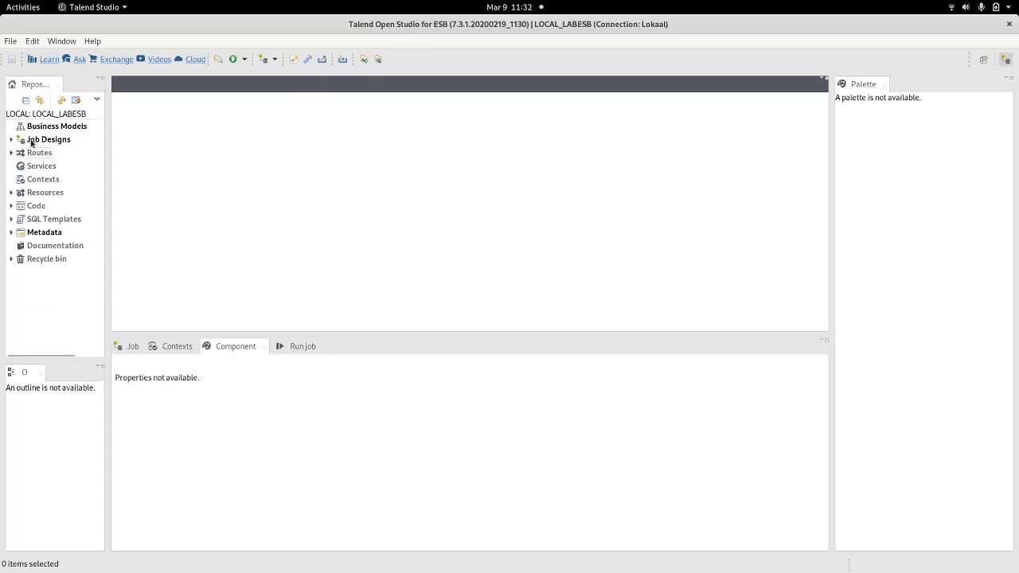
click(11, 140)
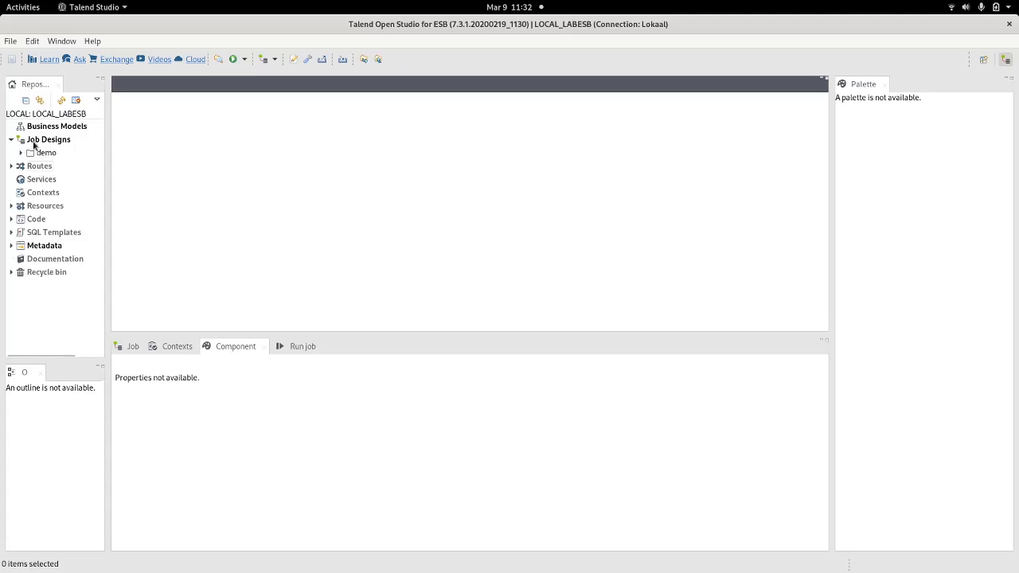
click(34, 143)
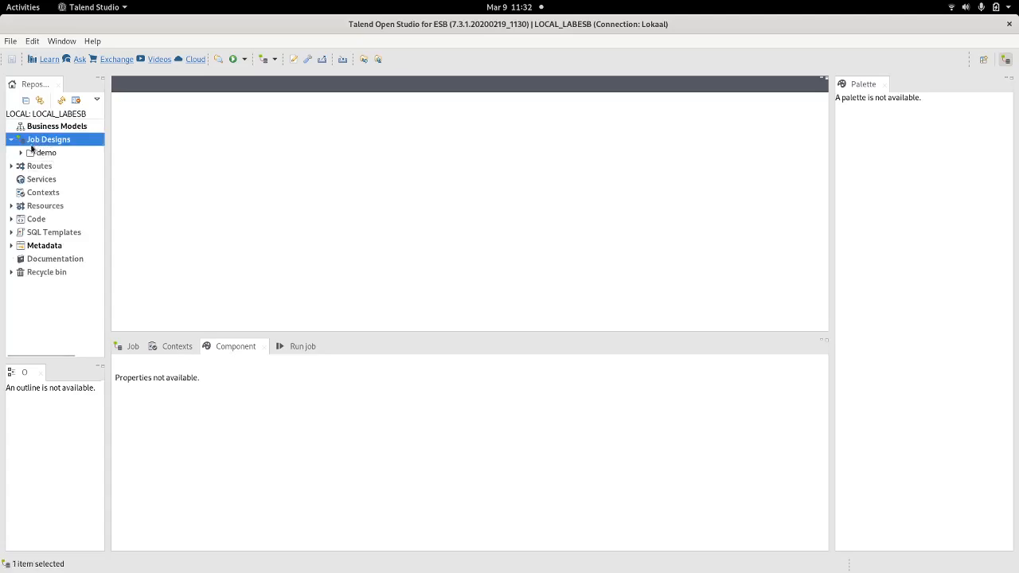
click(11, 165)
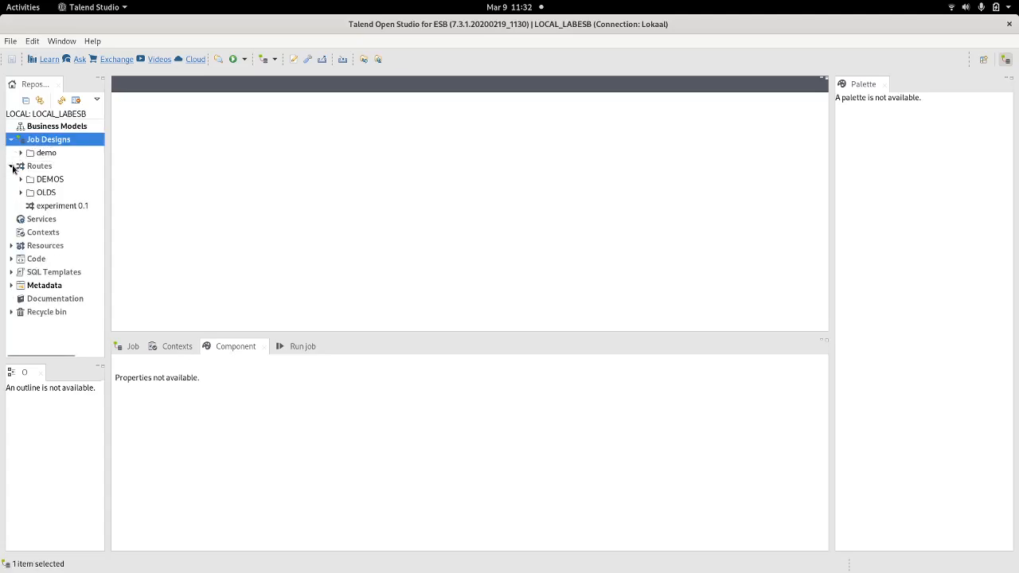
click(12, 166)
click(20, 152)
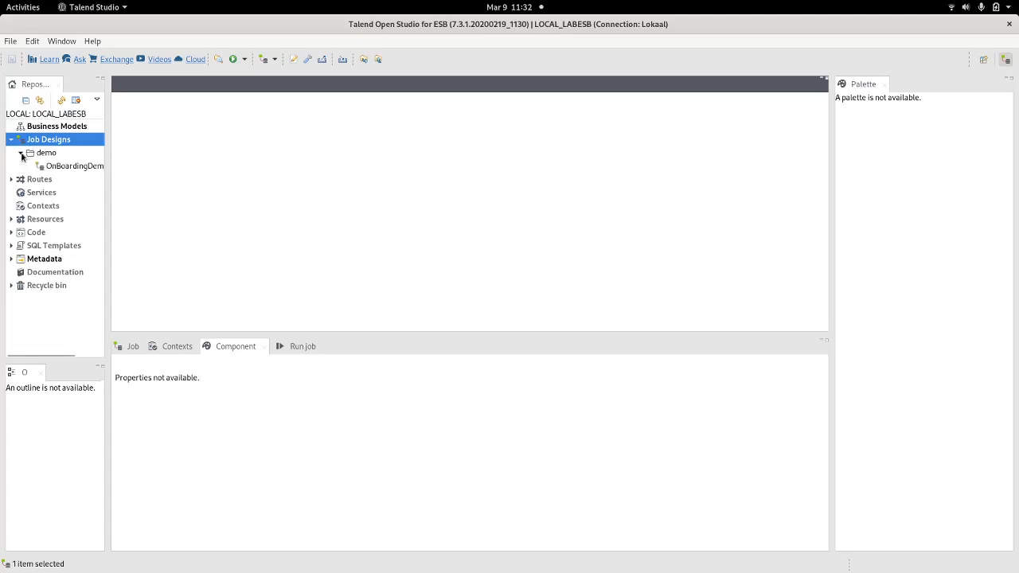
click(21, 152)
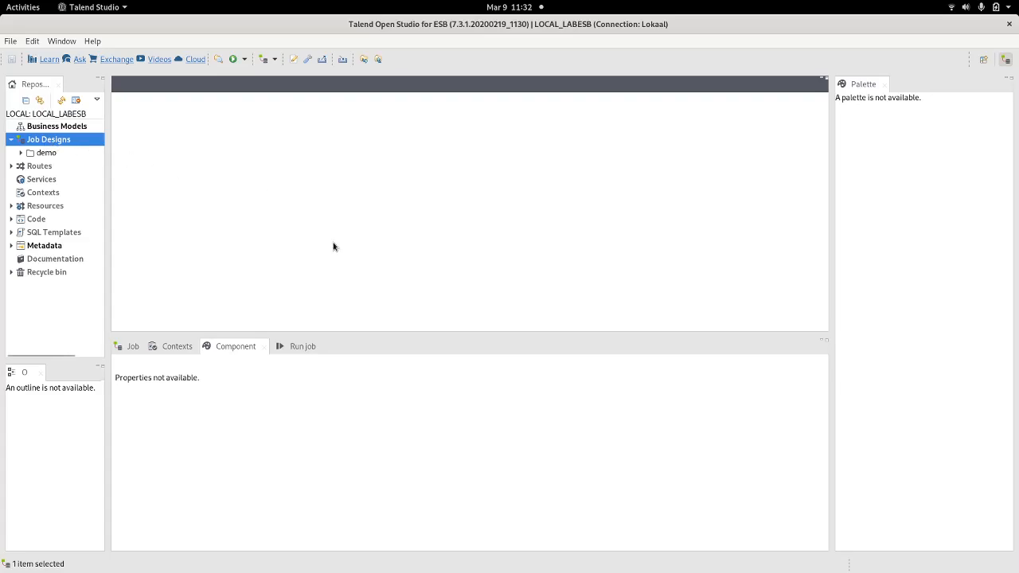
Step: Bring up the Activities overview of all open windows
key(alt+Tab)
key(Escape)
key(super)
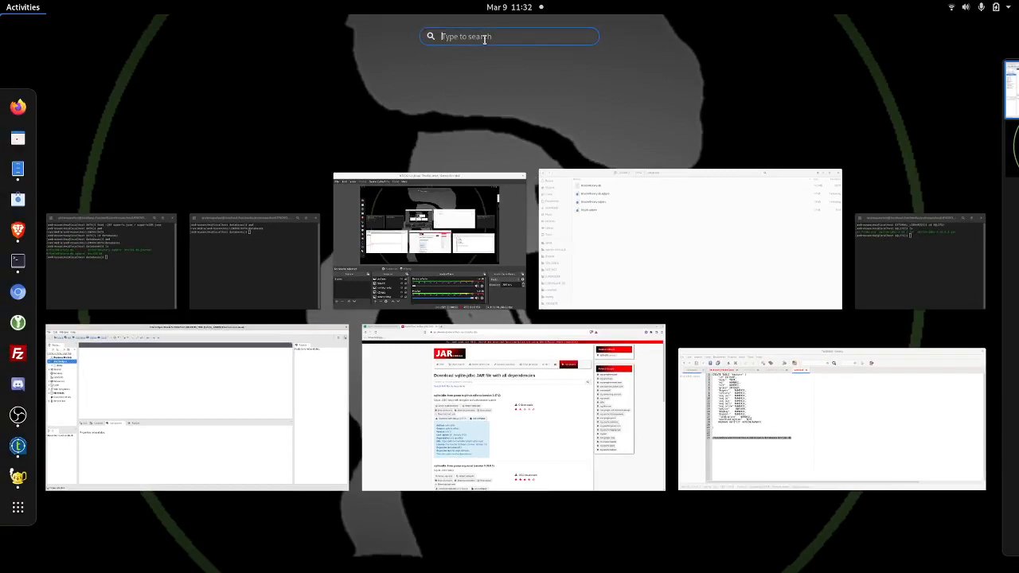
Step: Launch DB Browser for SQLite from the Activities search, then return to Geany
text(sq)
click(507, 95)
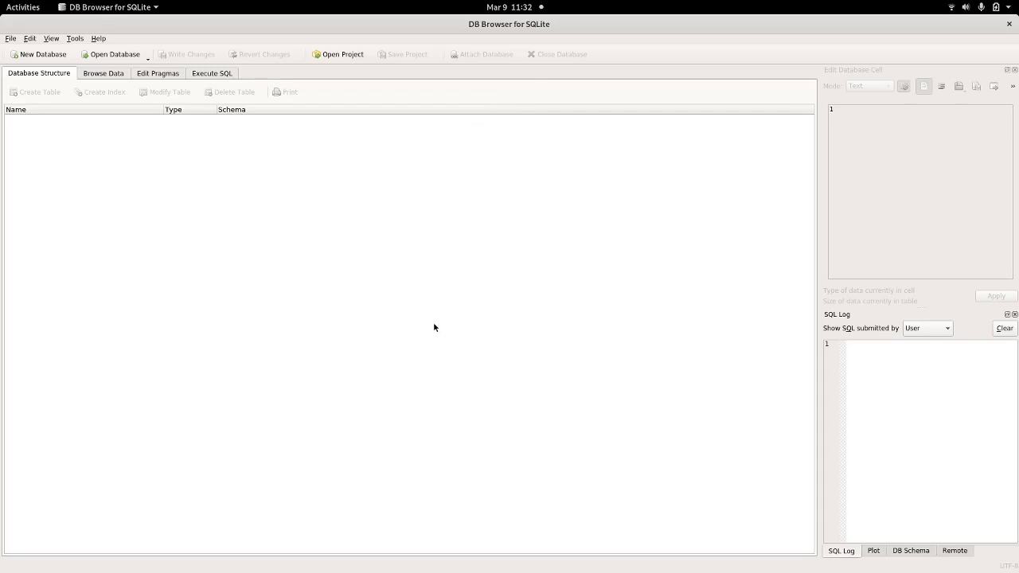
key(alt+Tab)
key(alt+Tab)
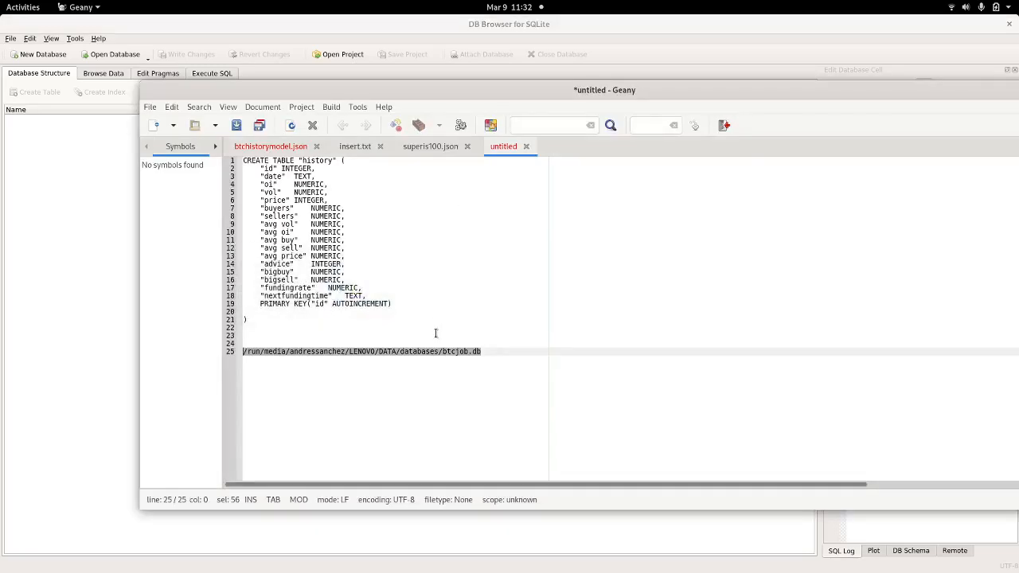
Step: Review the data array's first object in superis100.json
click(434, 150)
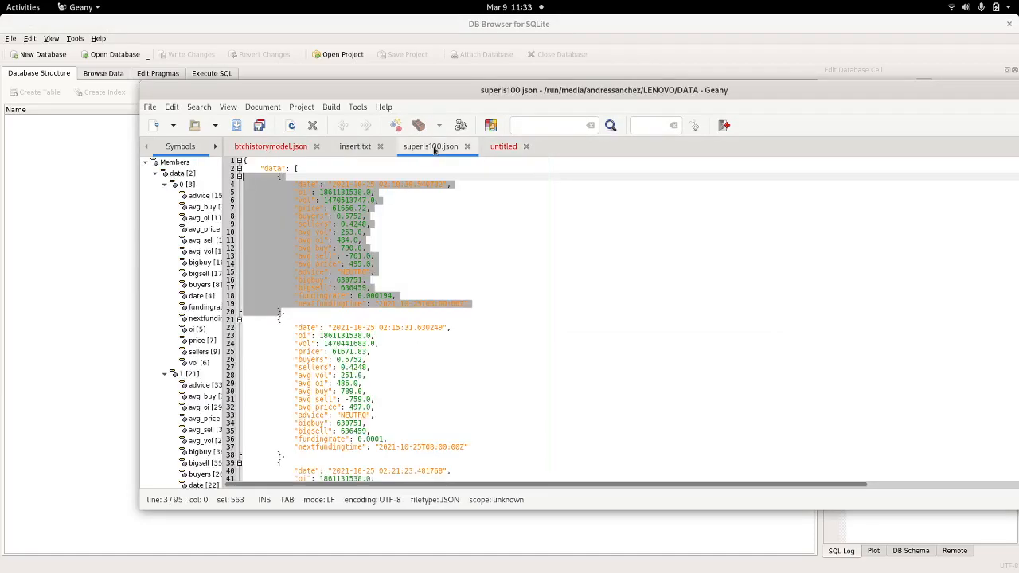
click(538, 255)
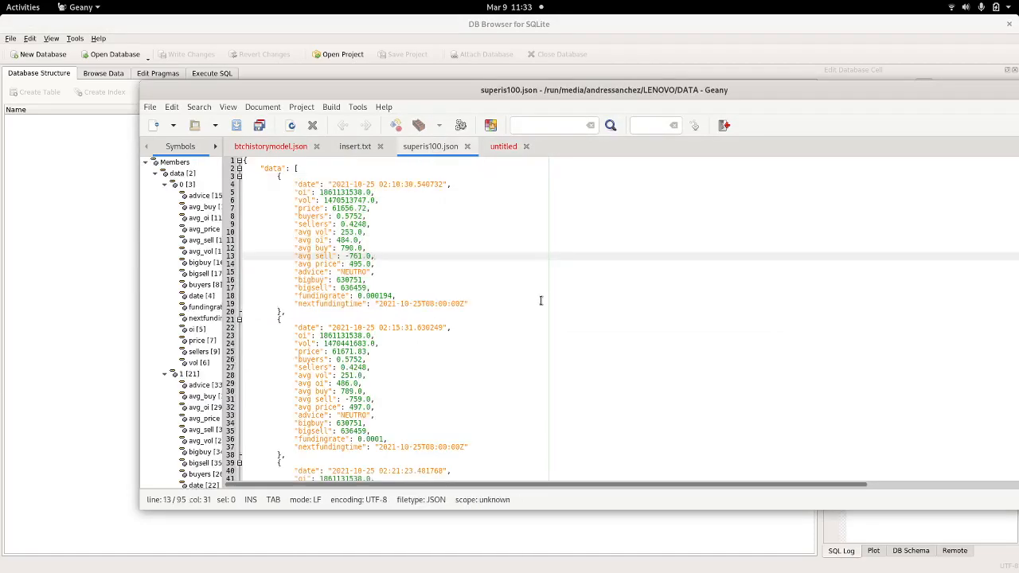
scroll(542, 303, down, 8)
scroll(542, 302, up, 8)
drag(247, 162, 240, 170)
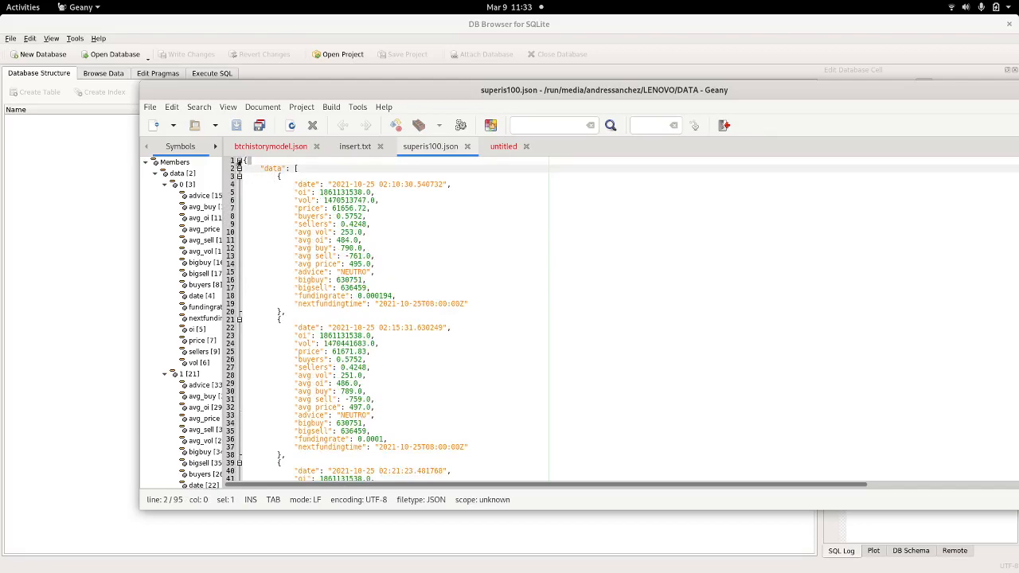
click(238, 161)
click(238, 160)
double_click(272, 169)
drag(279, 176, 286, 309)
scroll(308, 374, down, 10)
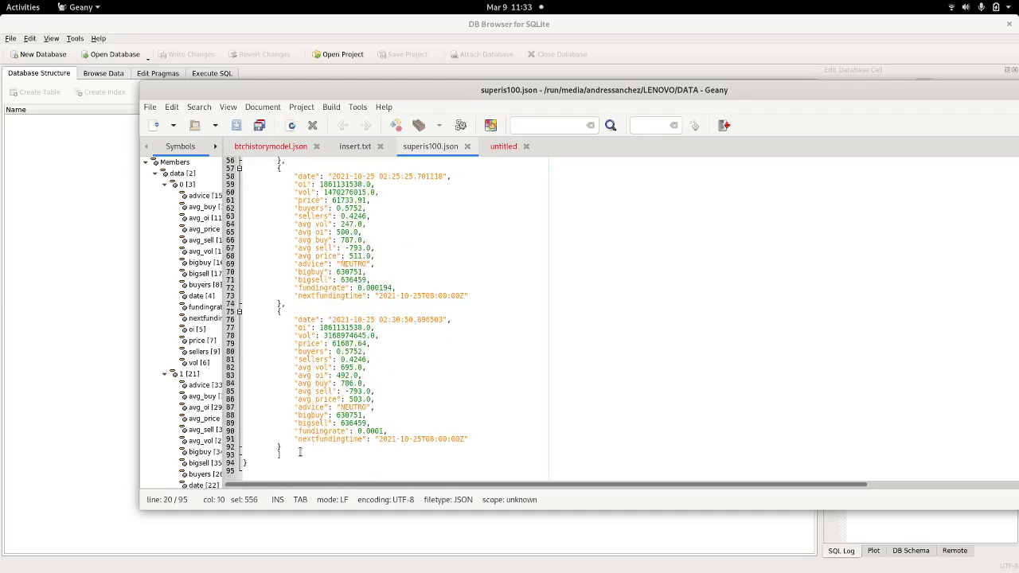
scroll(279, 469, up, 10)
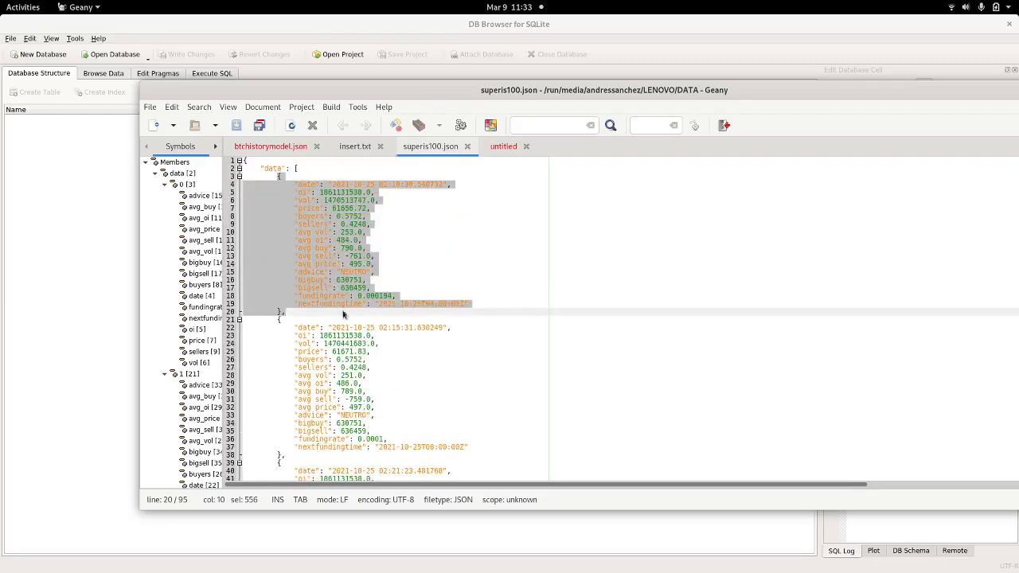
scroll(345, 318, down, 5)
scroll(346, 383, up, 5)
scroll(461, 255, down, 10)
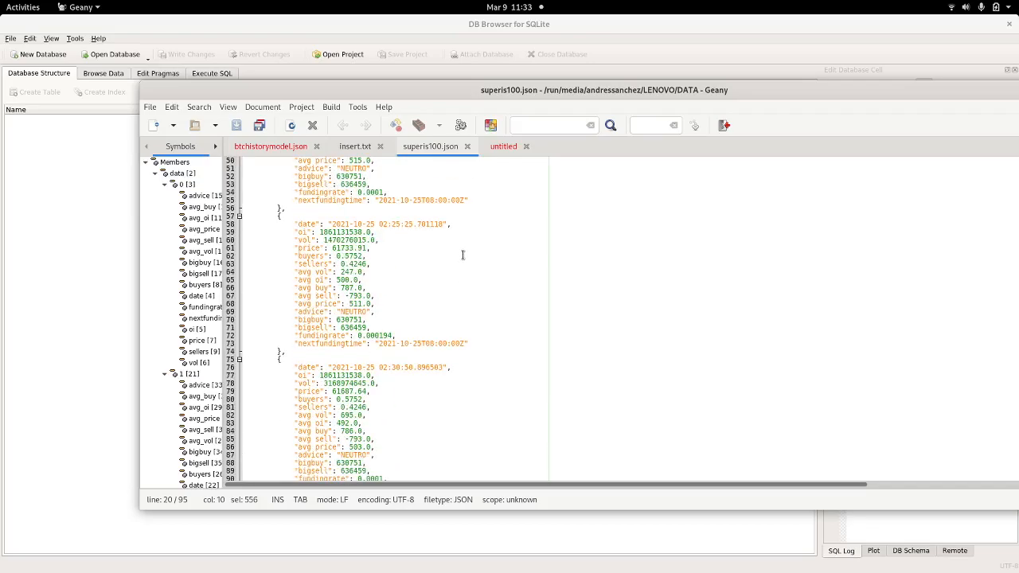
scroll(461, 254, up, 10)
Step: Glance at btchistorymodel.json and insert.txt, then select the btcjob.db path on line 25 of the notes
click(244, 152)
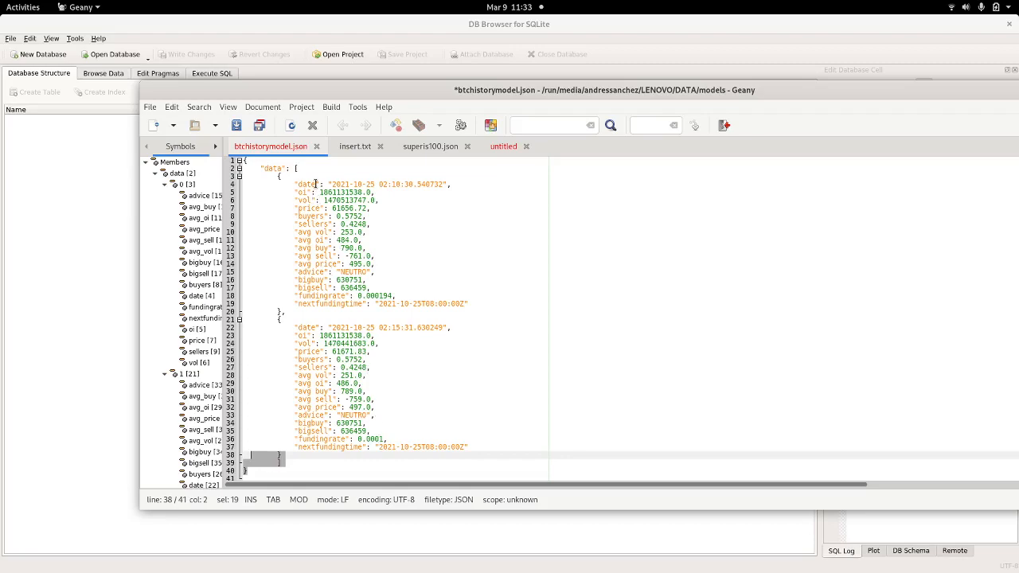
click(358, 149)
click(430, 150)
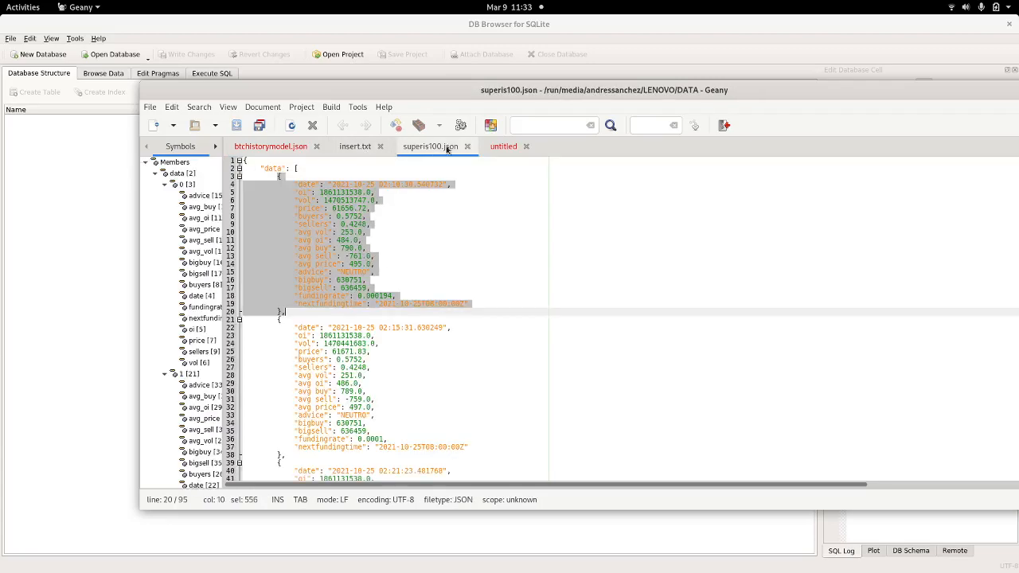
click(502, 148)
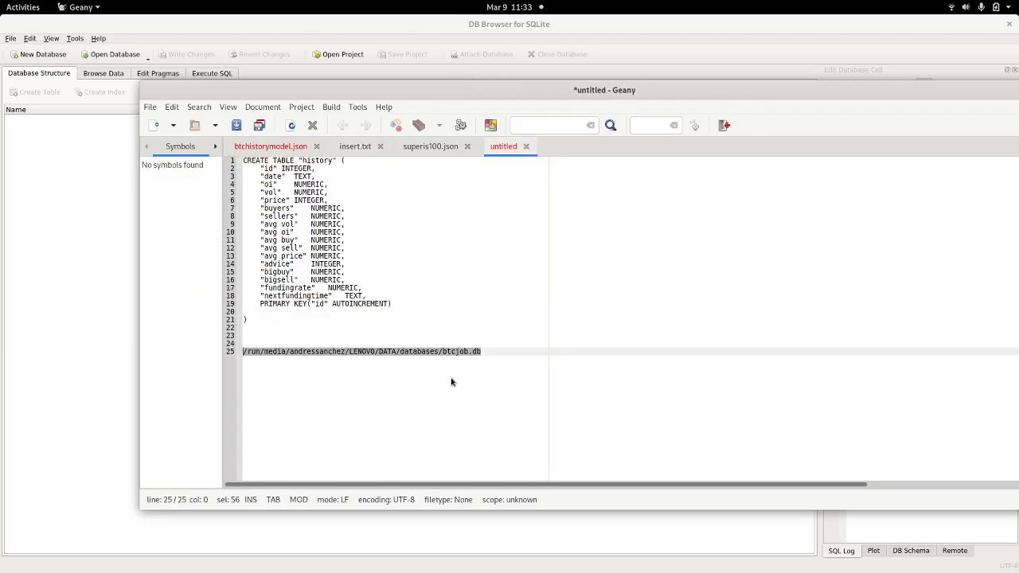
click(490, 351)
drag(487, 351, 227, 353)
key(ctrl+c)
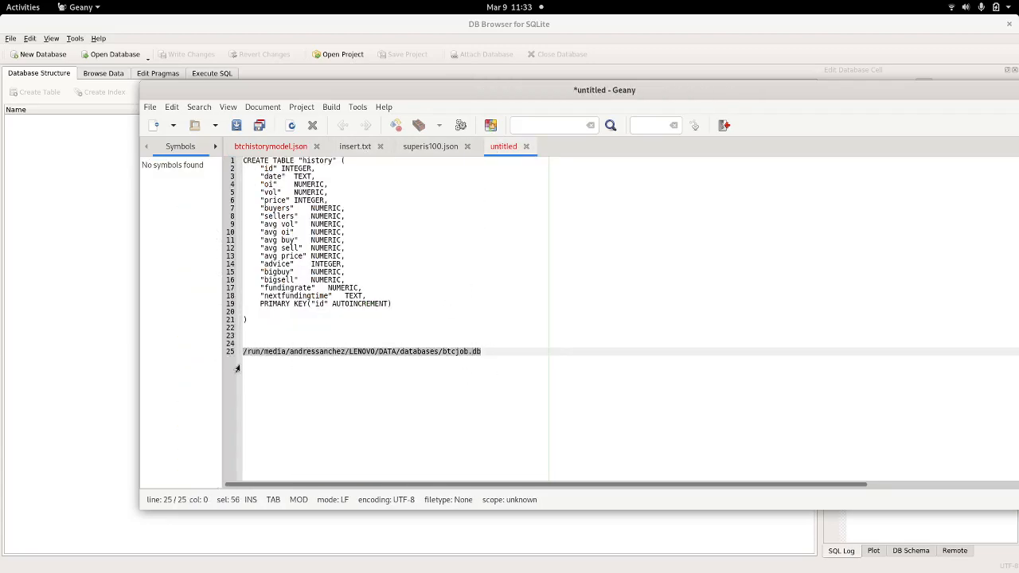
click(84, 117)
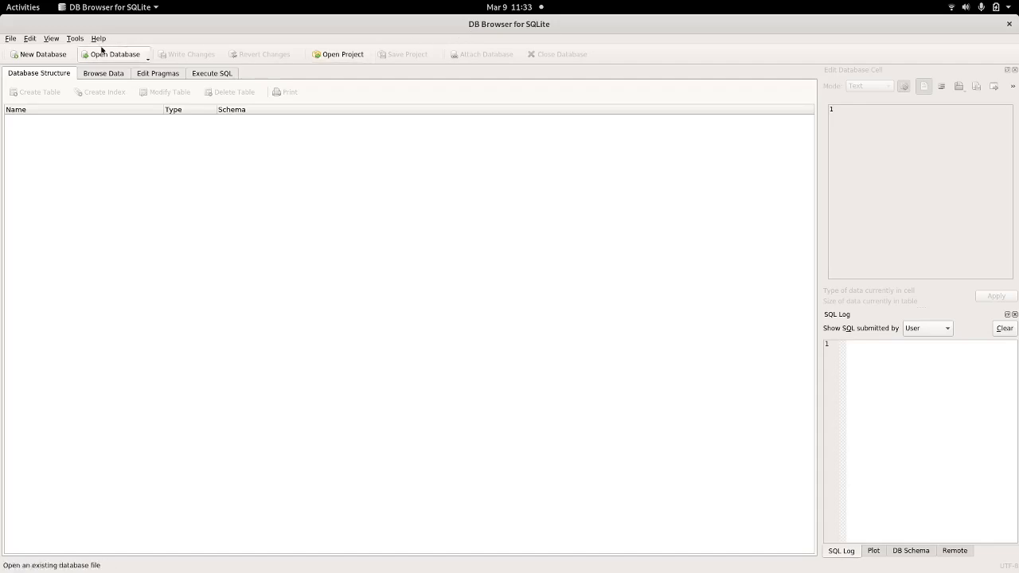
Step: Create a new database, pasting the btcjob.db path as the file name, and save it
click(37, 56)
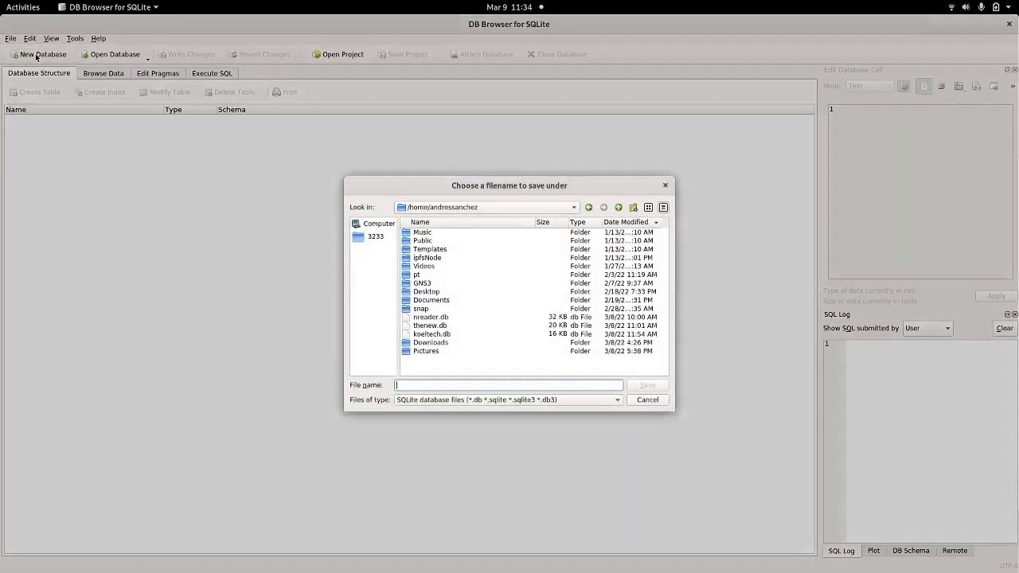
key(ctrl+v)
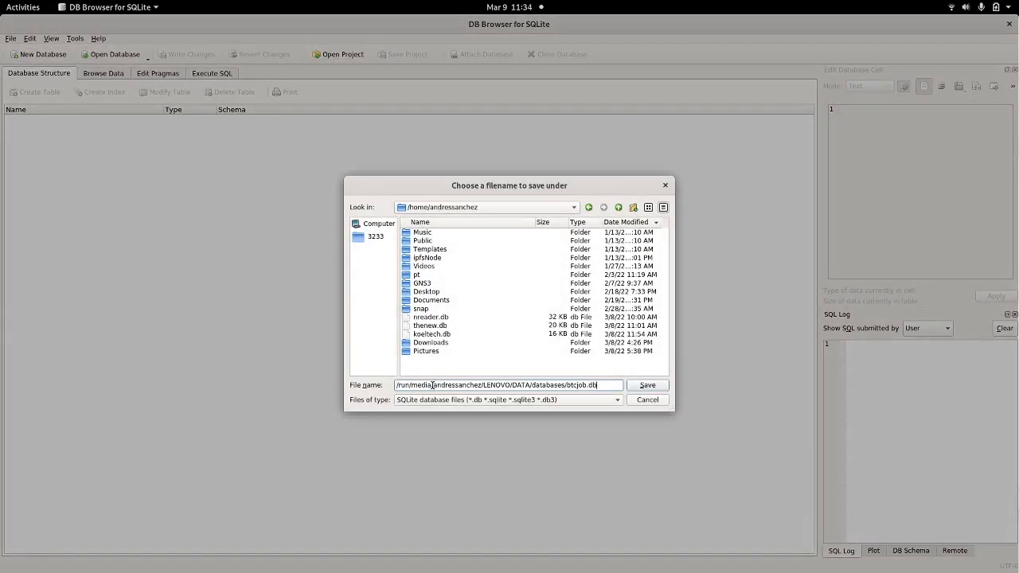
click(648, 385)
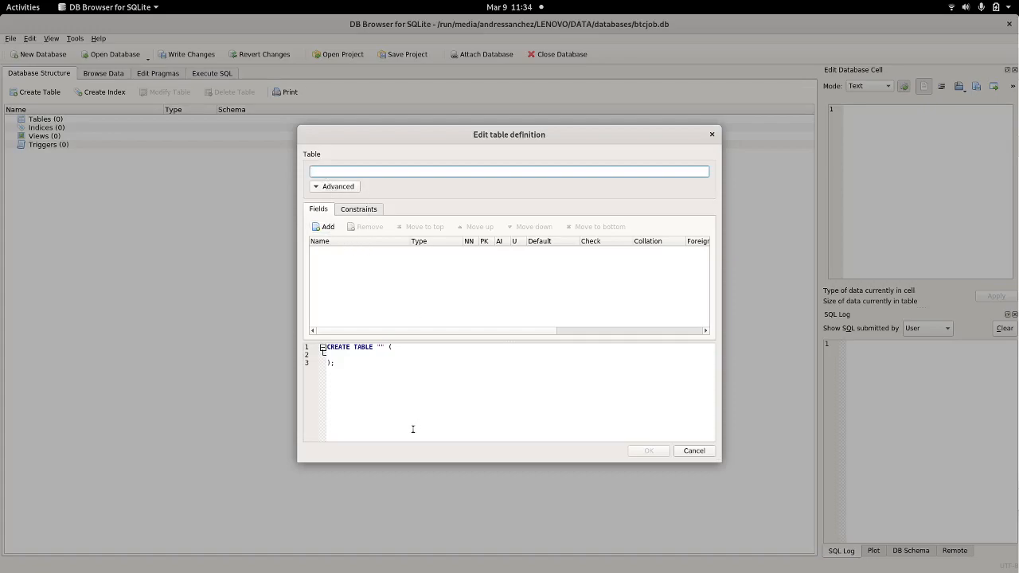
Step: Cancel the draft table 'sfsdf' (four fields, Field1 BLOB) and switch to Execute SQL
text(sfsdf)
click(326, 228)
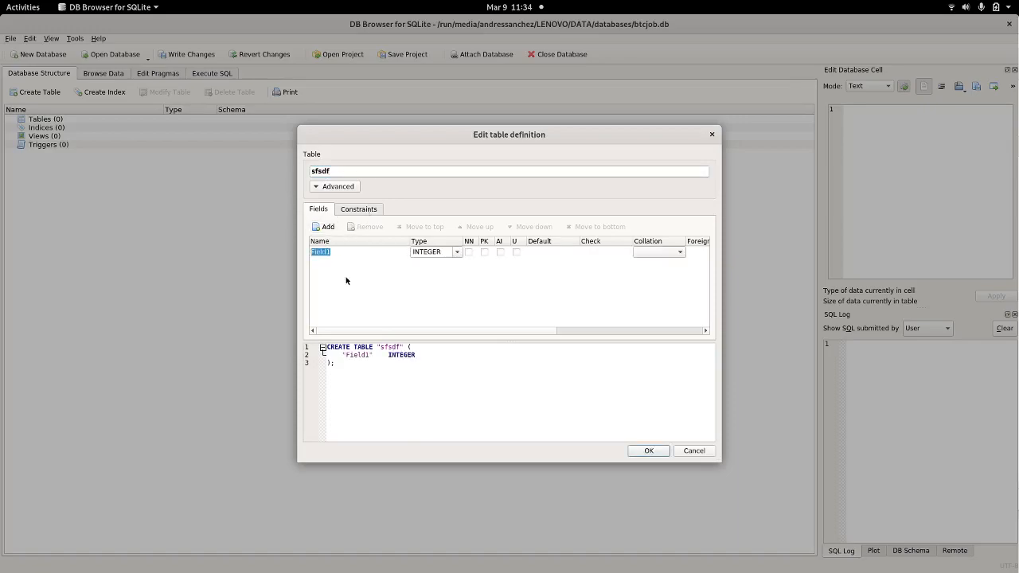
click(328, 229)
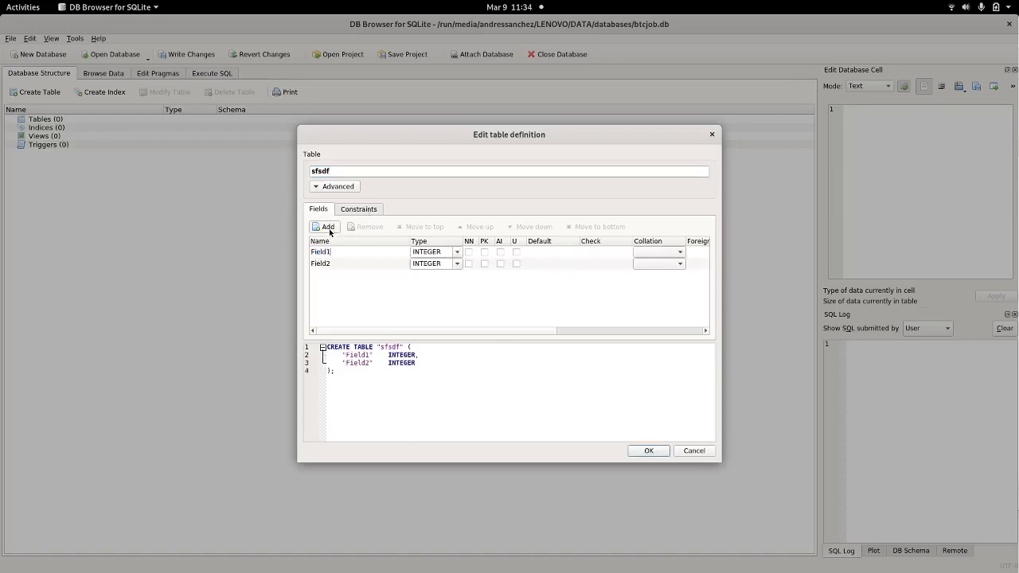
click(327, 230)
click(327, 229)
click(328, 230)
click(328, 229)
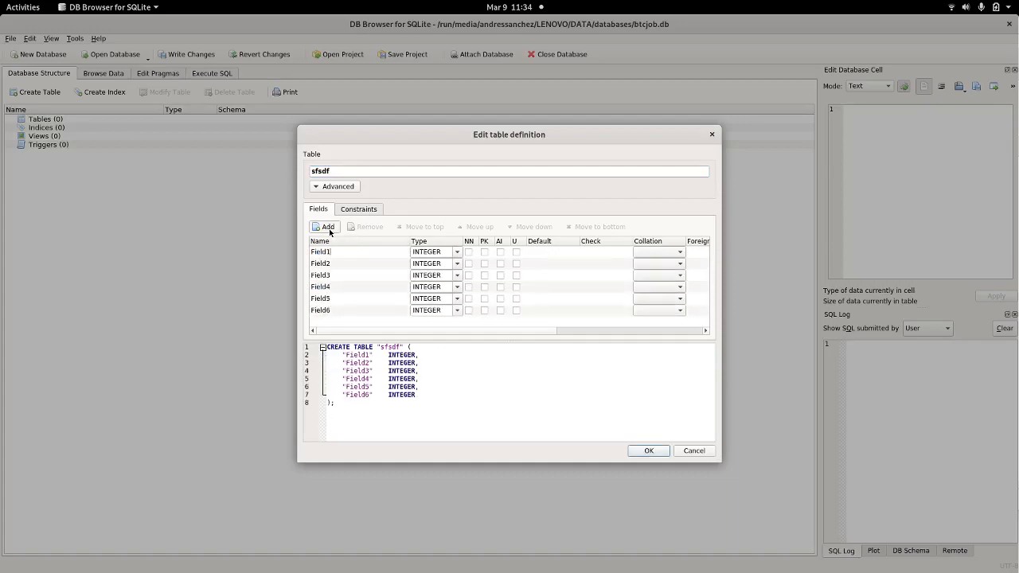
click(459, 255)
click(429, 276)
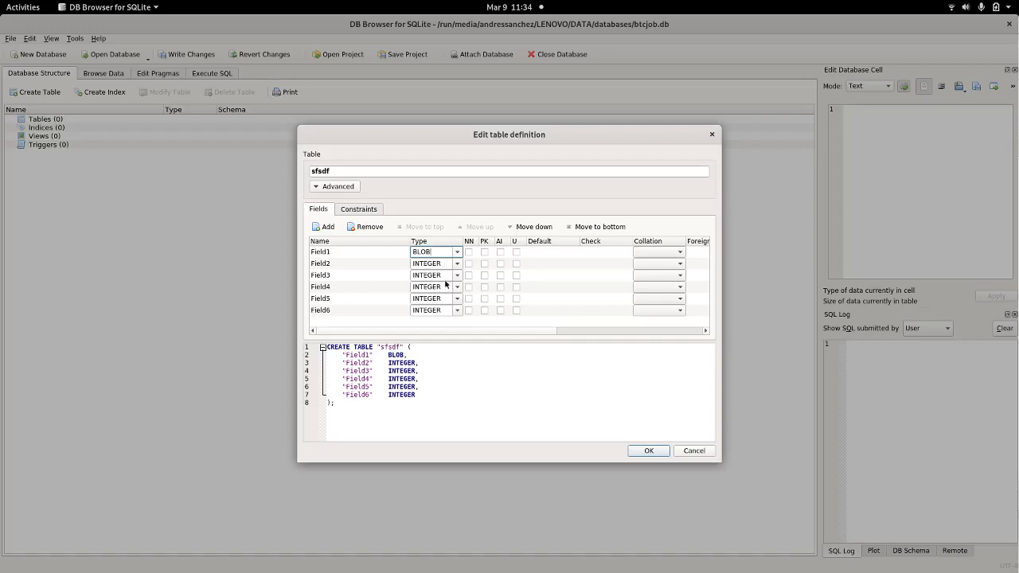
click(684, 452)
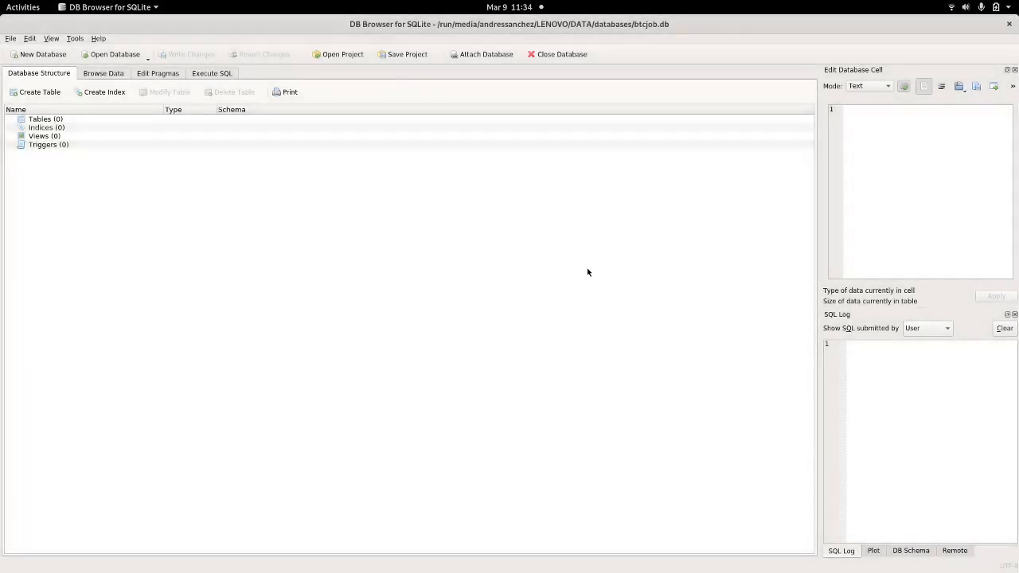
click(212, 74)
Step: Copy the CREATE TABLE "history" statement from Geany, run it in Execute SQL, and check its columns
click(239, 157)
key(alt+Tab)
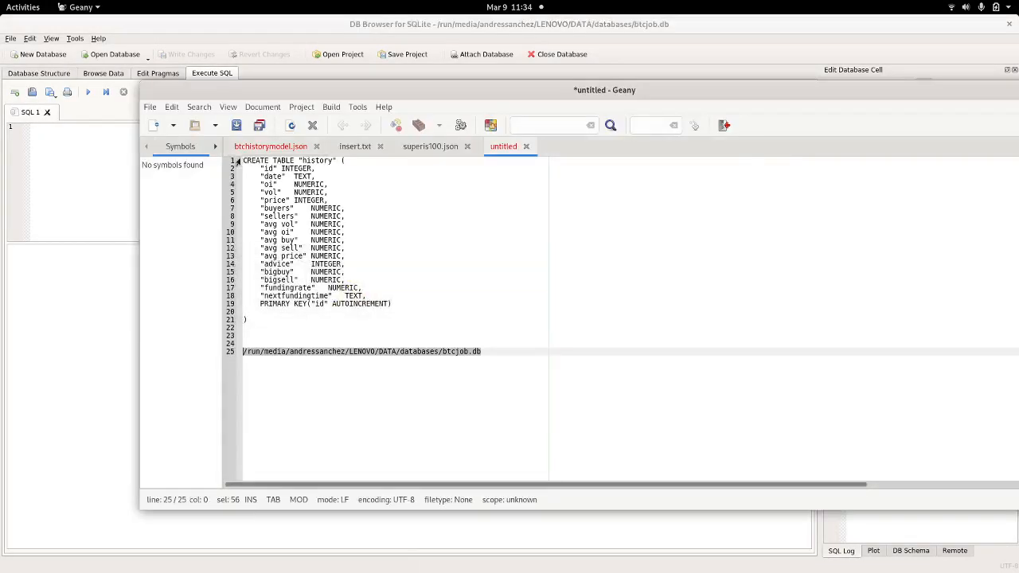
click(255, 319)
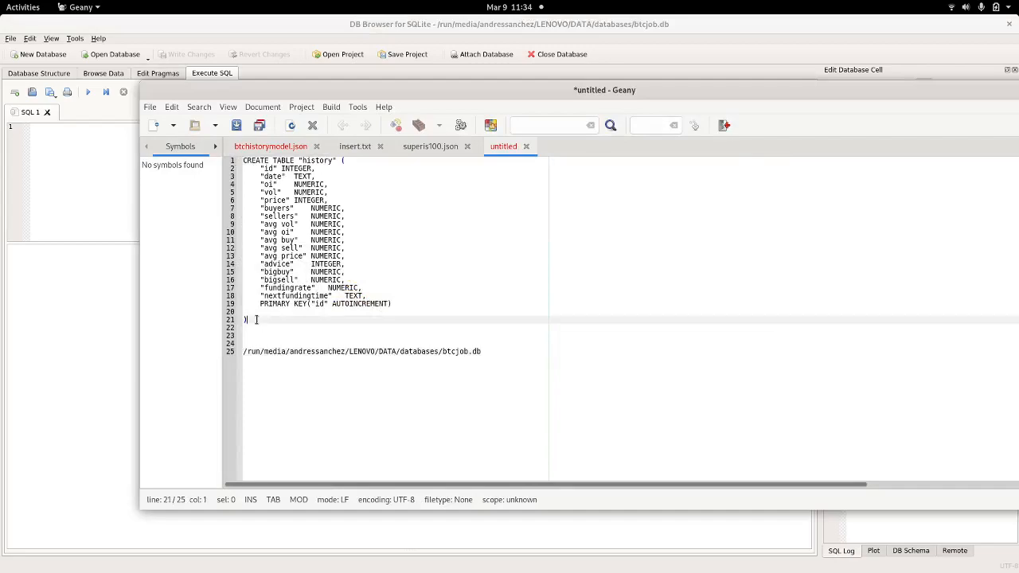
drag(256, 319, 243, 159)
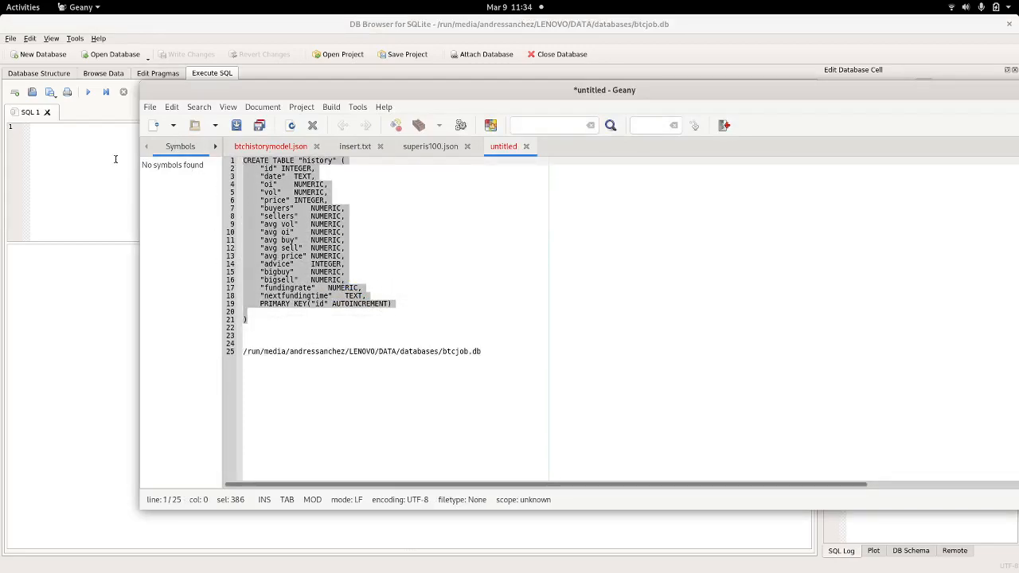
key(ctrl+c)
click(126, 165)
key(ctrl+v)
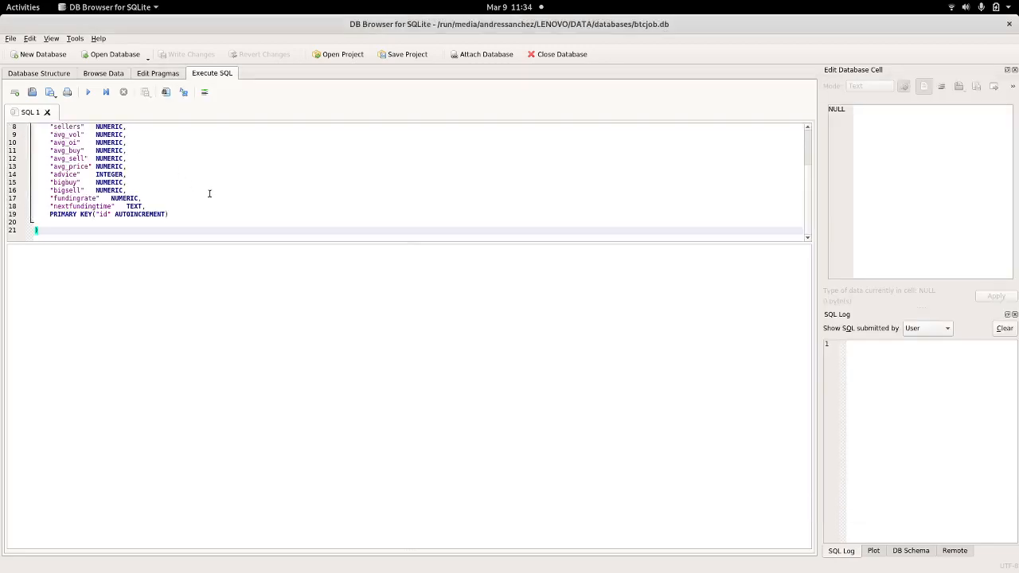
key(ctrl+Return)
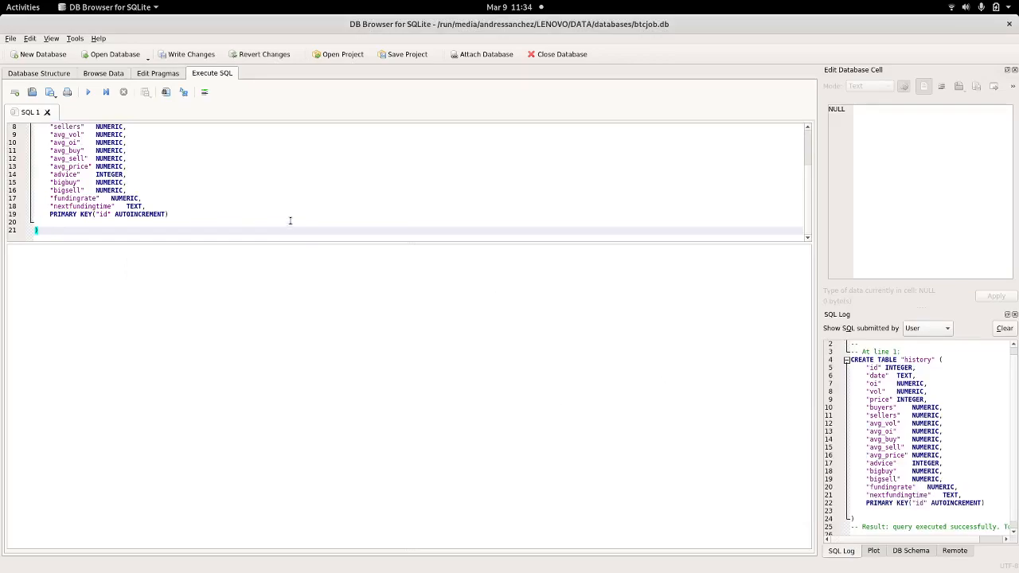
double_click(916, 359)
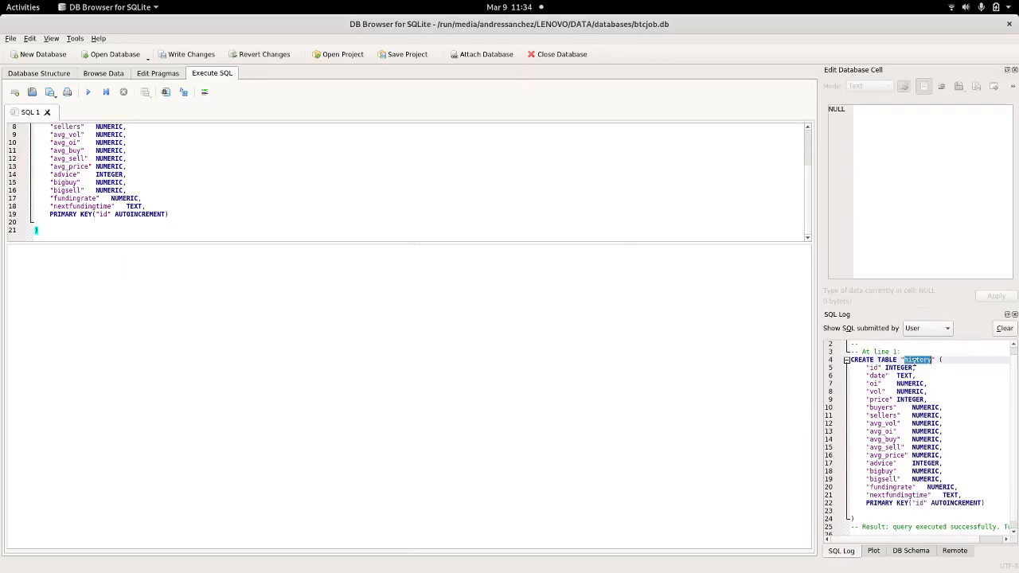
click(55, 75)
click(19, 128)
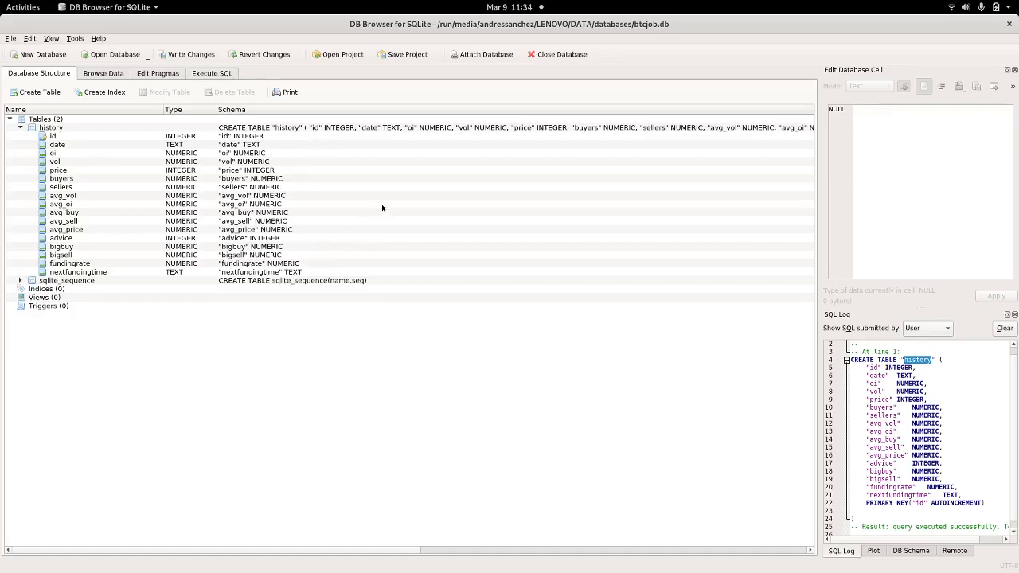
Step: In Talend Studio, start creating a new job from the Job Designs folder
key(alt+Tab)
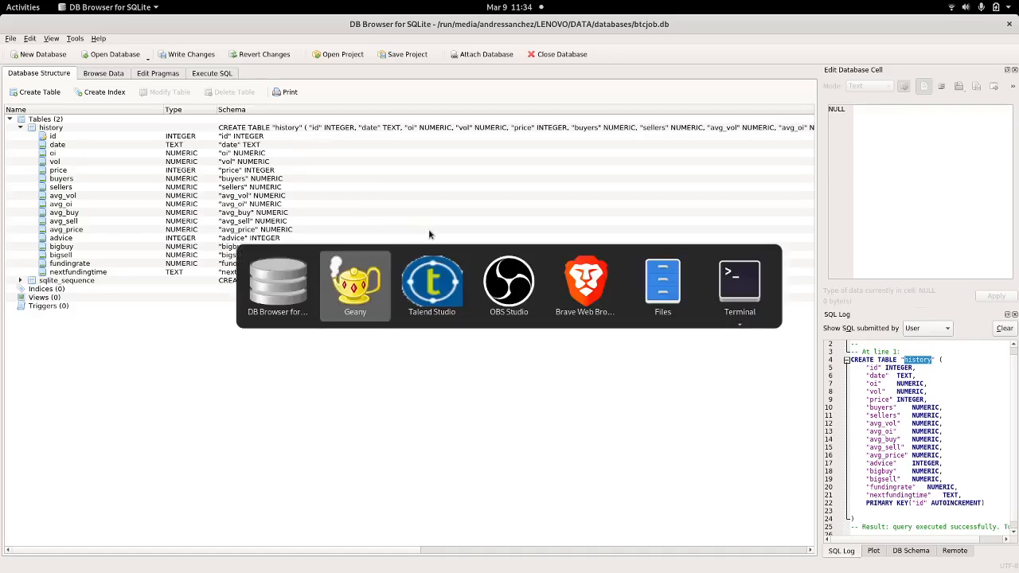
key(alt+Tab)
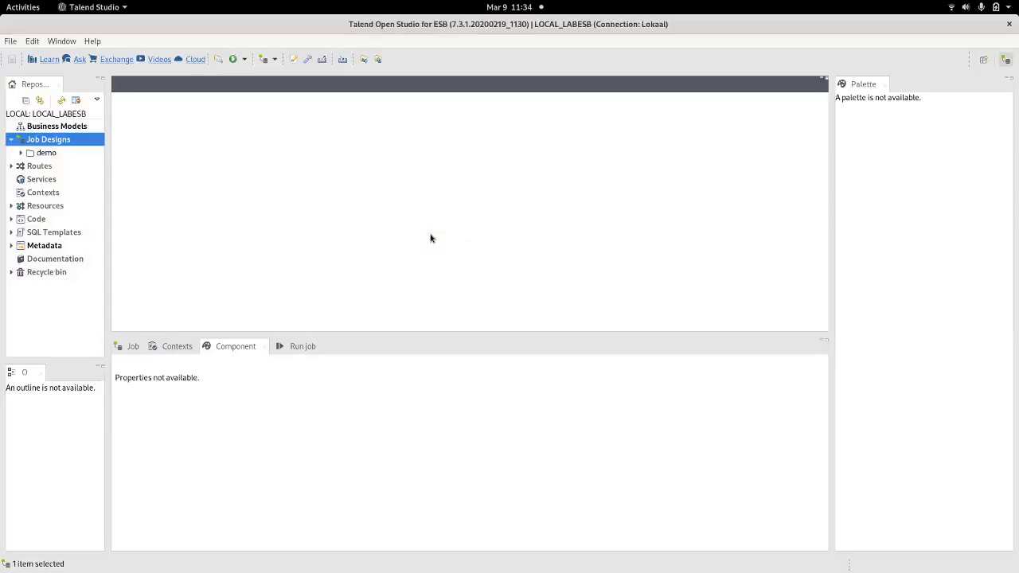
right_click(48, 144)
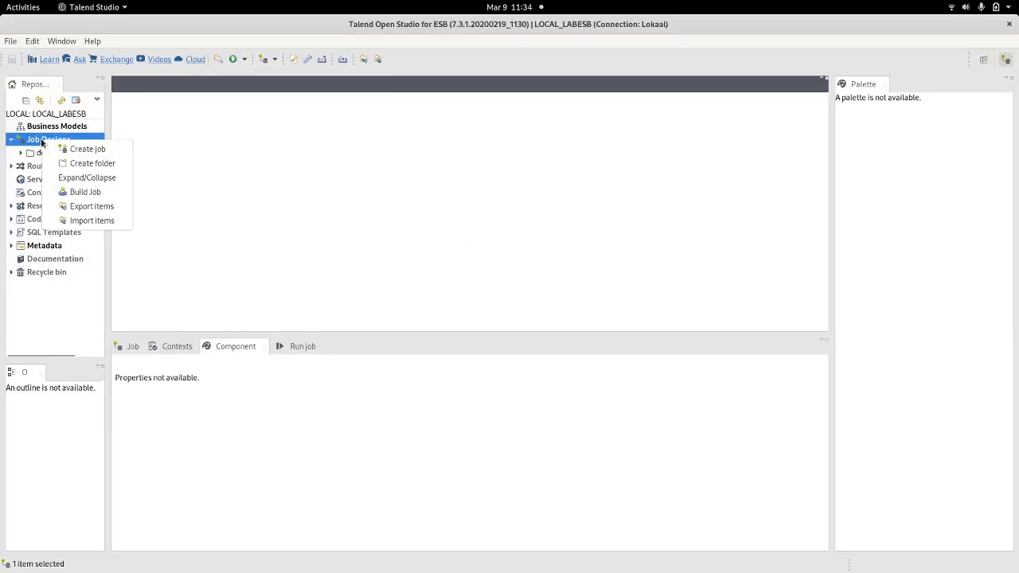
click(79, 150)
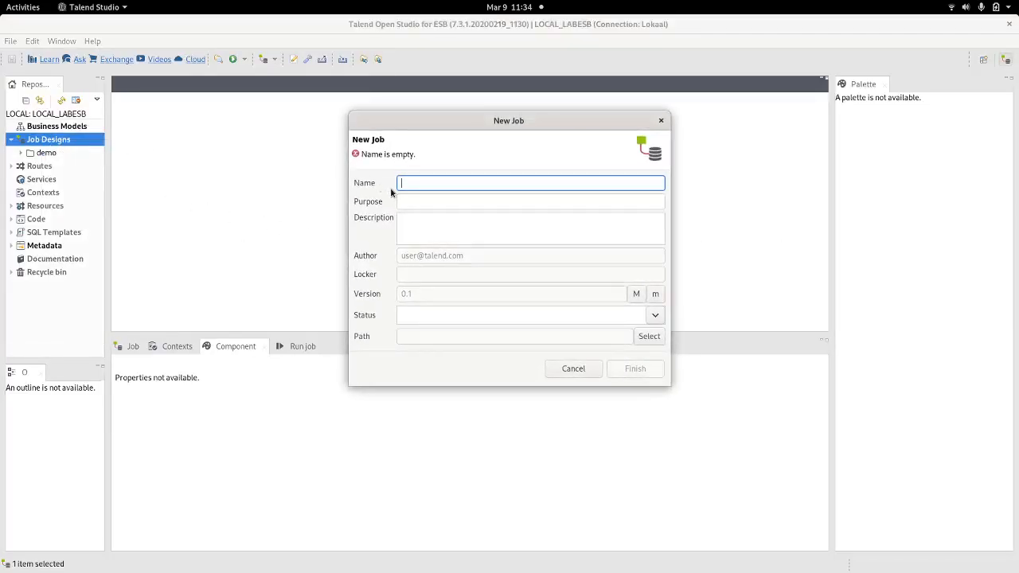
Step: Name the new job 'jobbtc' and finish the New Job dialog
text(jobbtc)
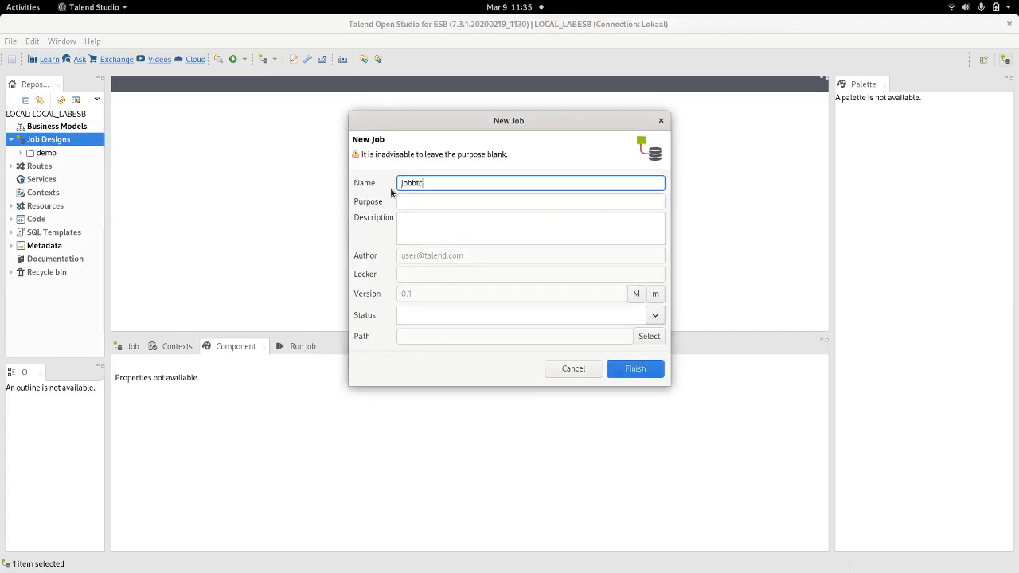
click(641, 370)
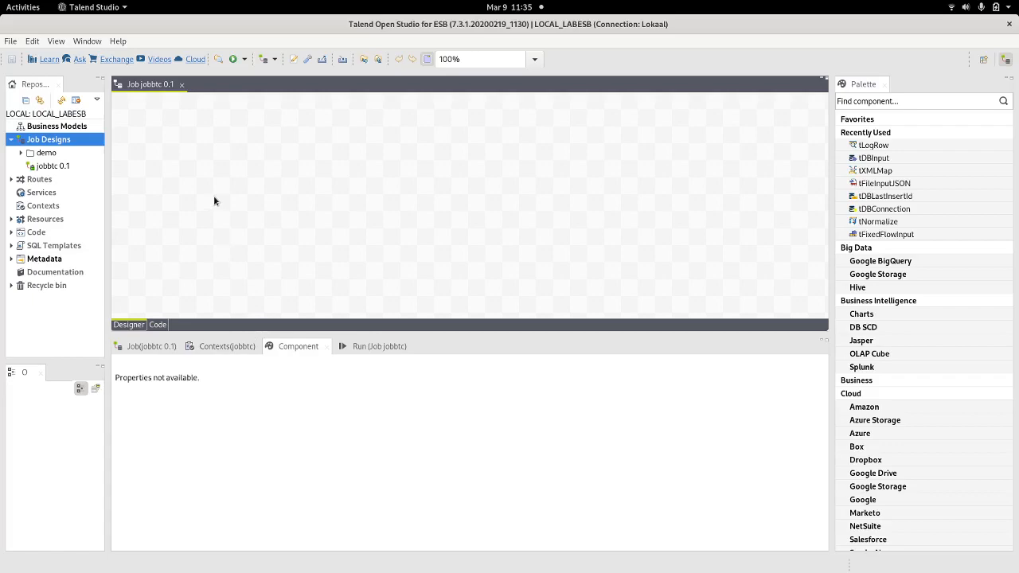
Step: Expand Metadata, look at File Json, and select the Db Connections entry
click(43, 263)
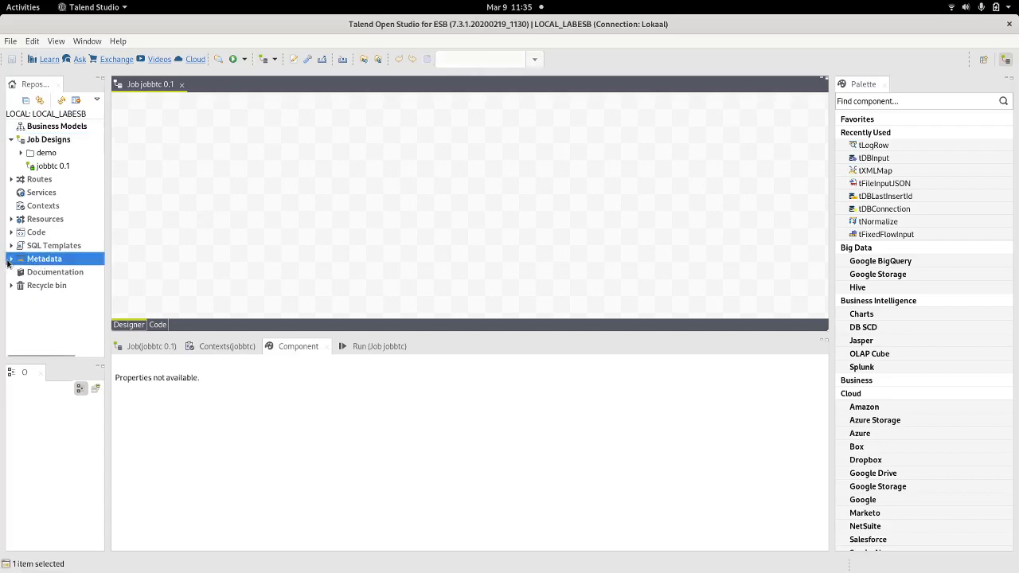
click(10, 261)
scroll(81, 266, down, 2)
scroll(81, 268, up, 1)
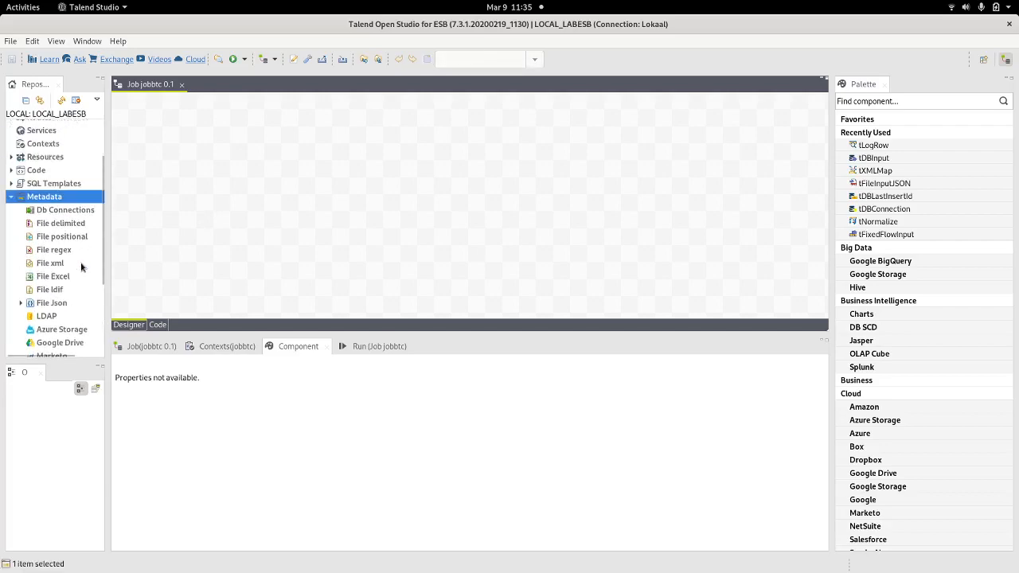
click(54, 213)
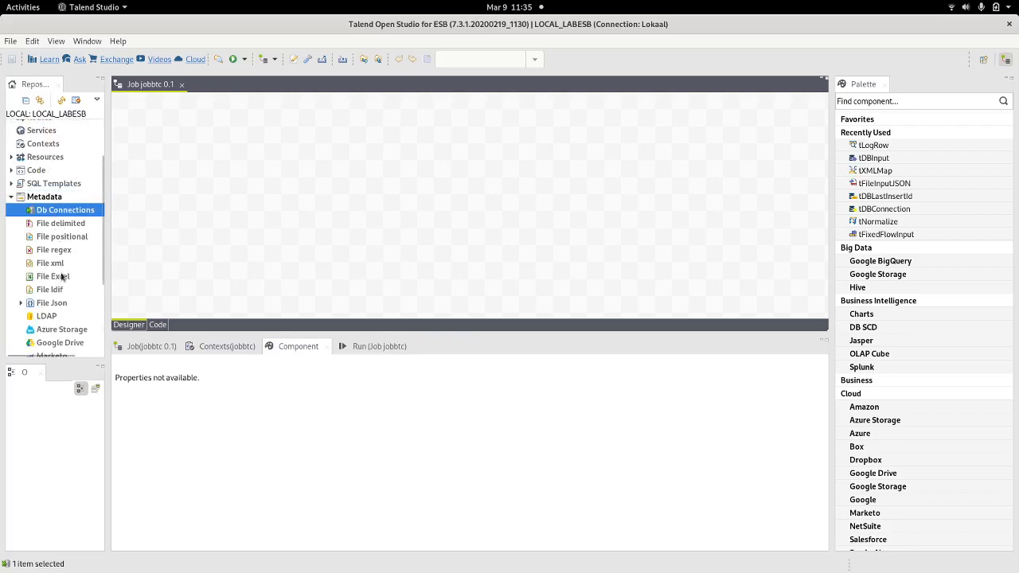
click(48, 307)
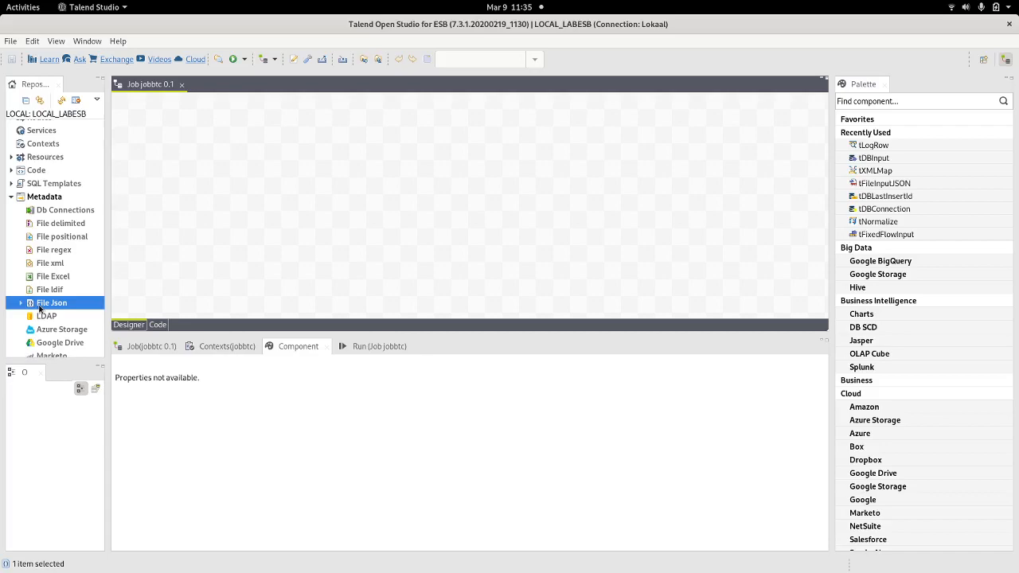
click(68, 212)
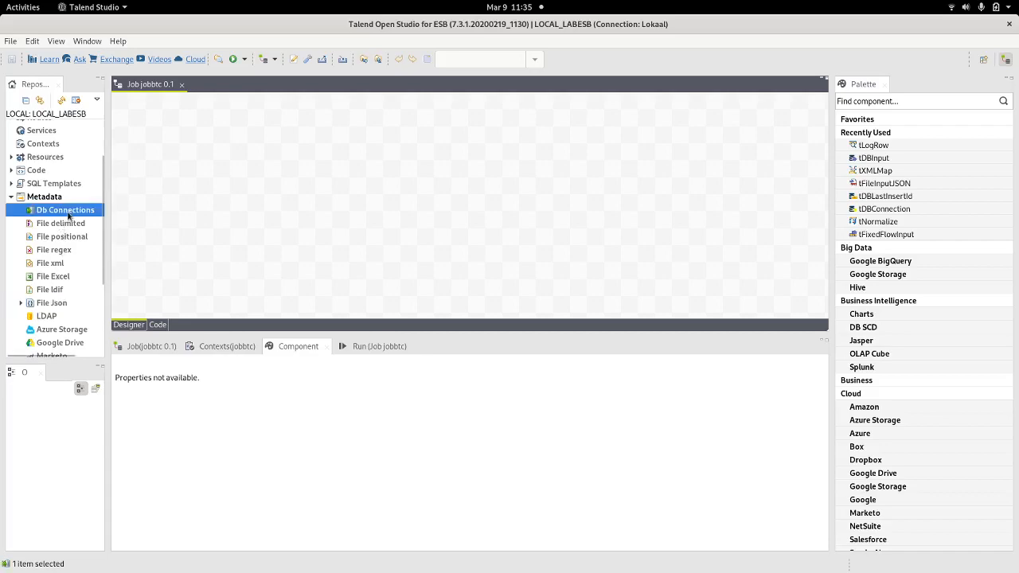
right_click(68, 212)
Step: Create a database connection named 'jobbtc' and set its DB Type to JDBC
click(85, 222)
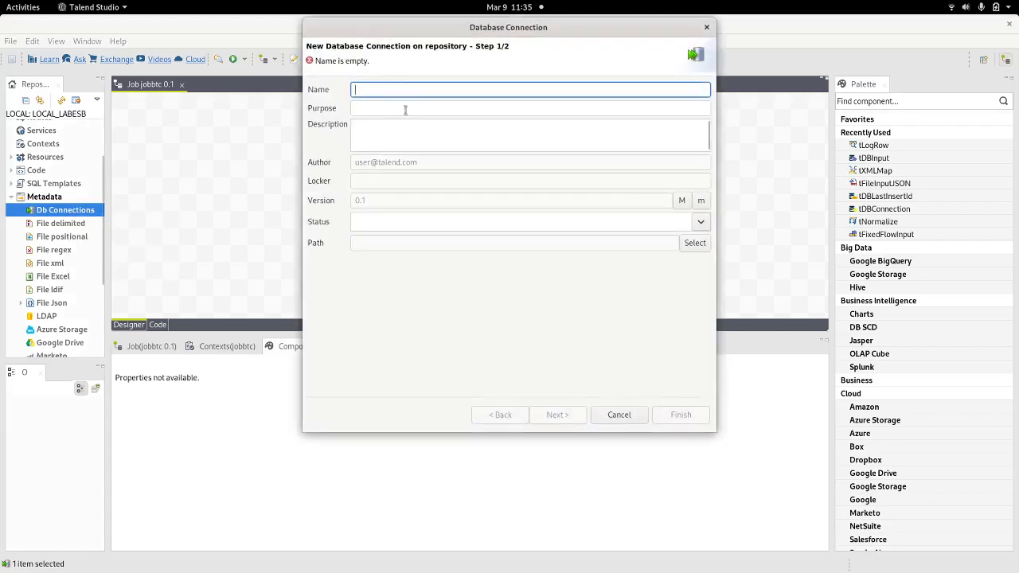
text(job)
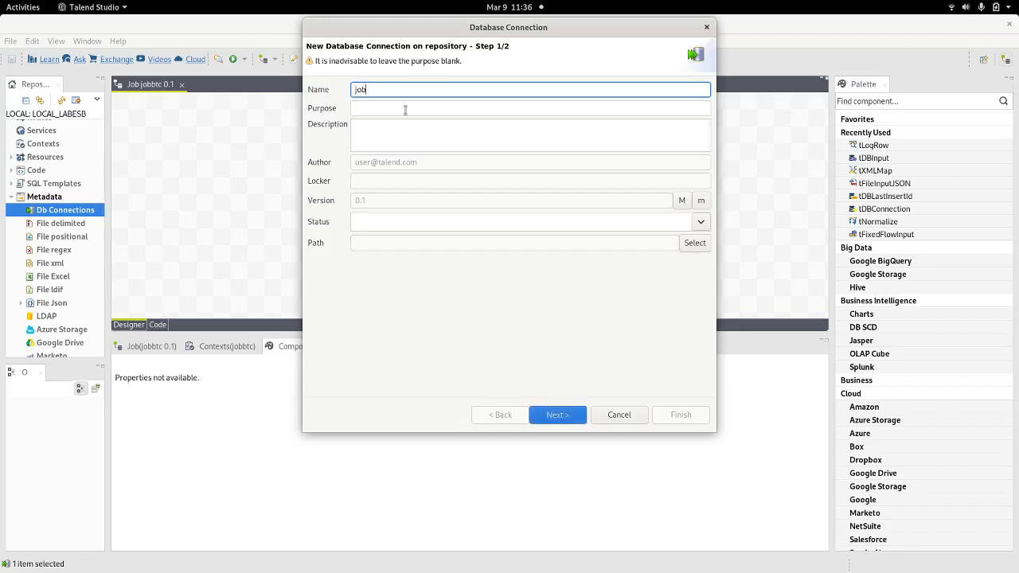
text(btc)
click(554, 415)
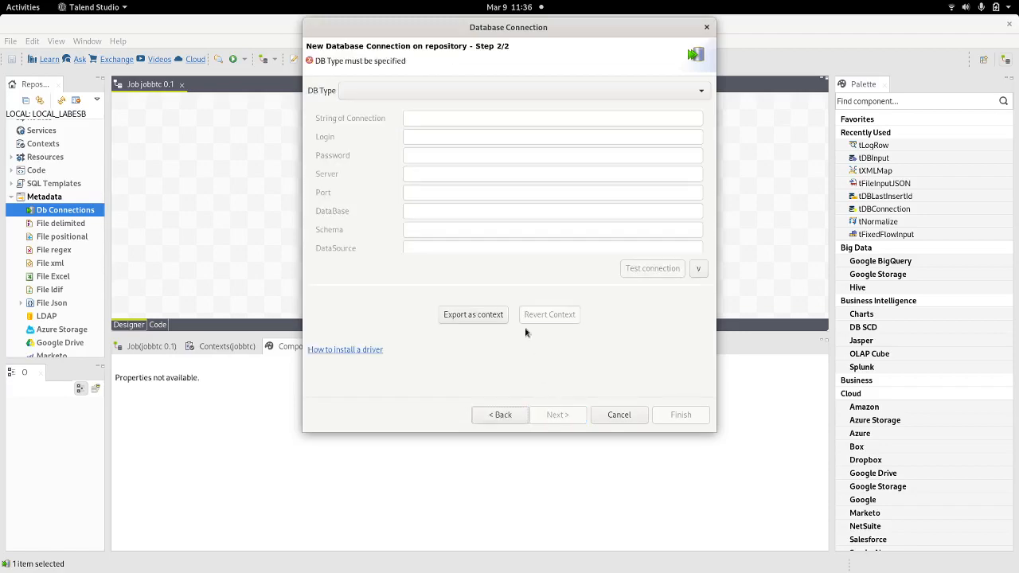
click(430, 94)
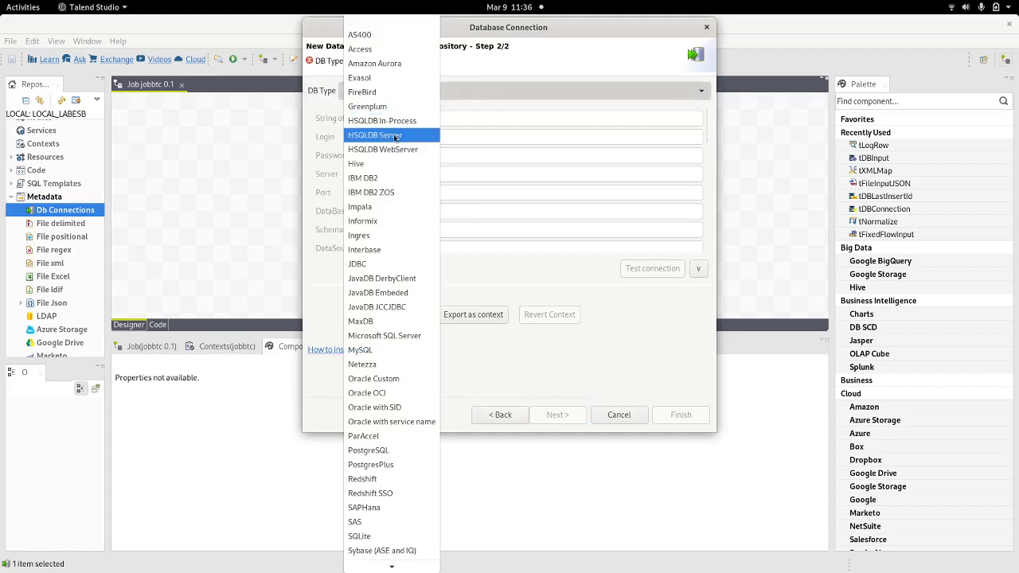
click(366, 270)
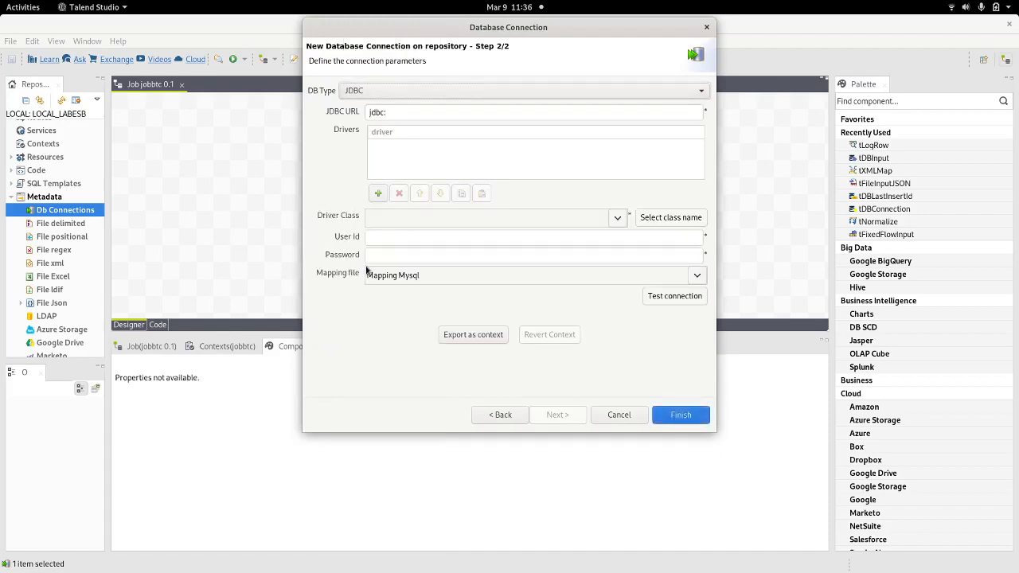
click(425, 112)
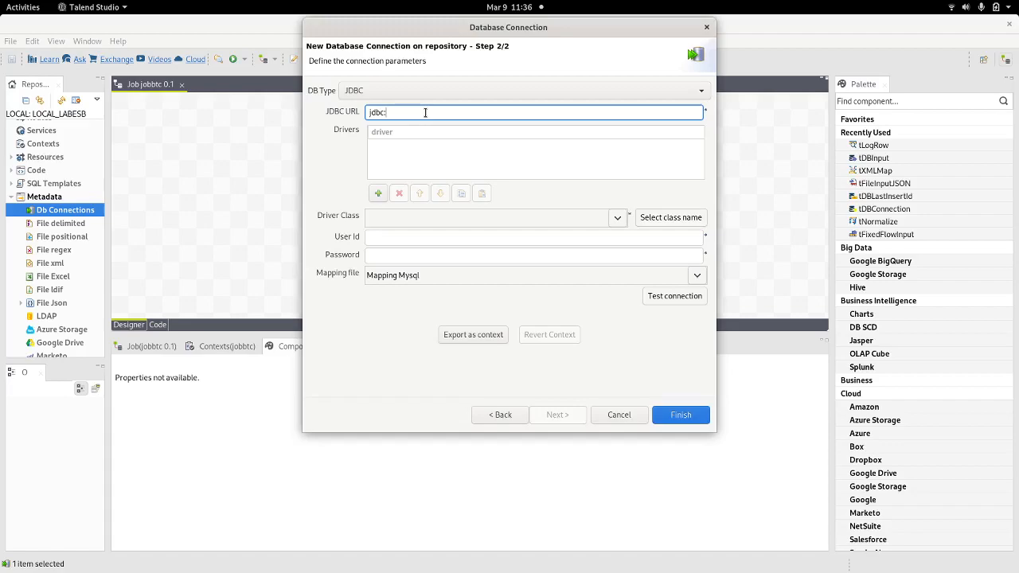
key(alt+Tab)
key(alt+Tab)
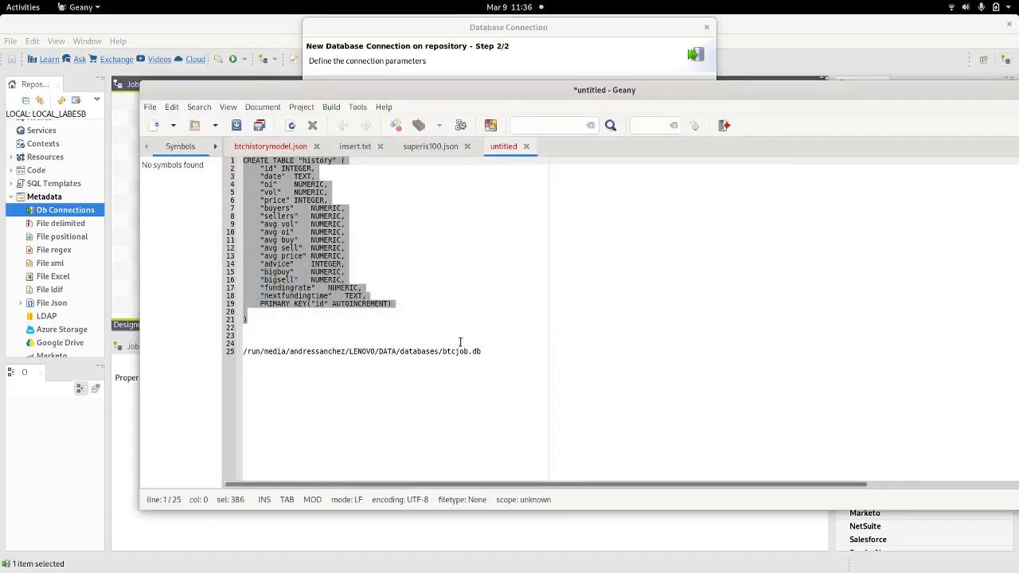
Step: Set the JDBC URL to jdbc:sqlite: followed by the btcjob.db path copied from Geany
drag(482, 351, 222, 351)
key(ctrl+c)
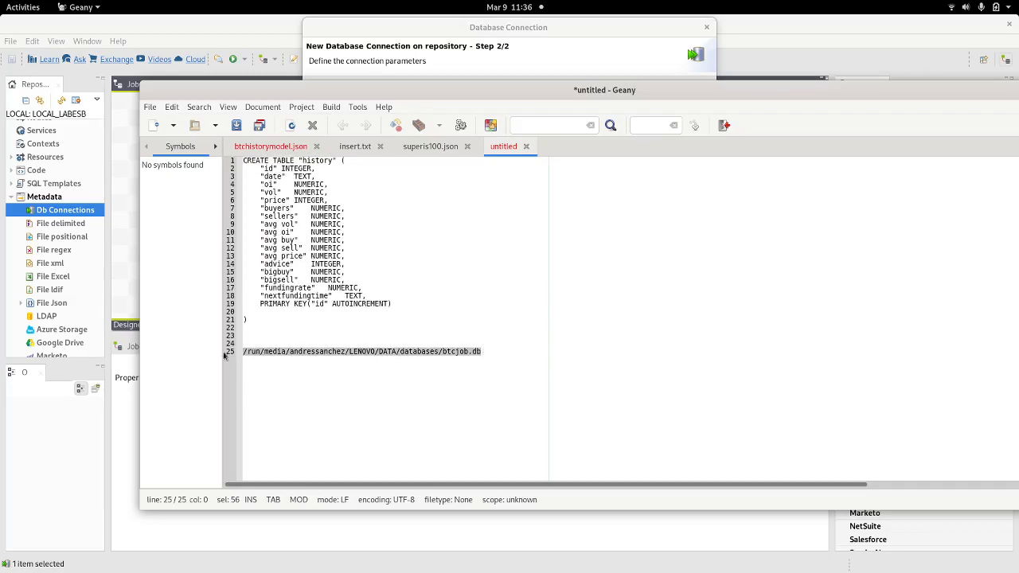
key(alt+Tab)
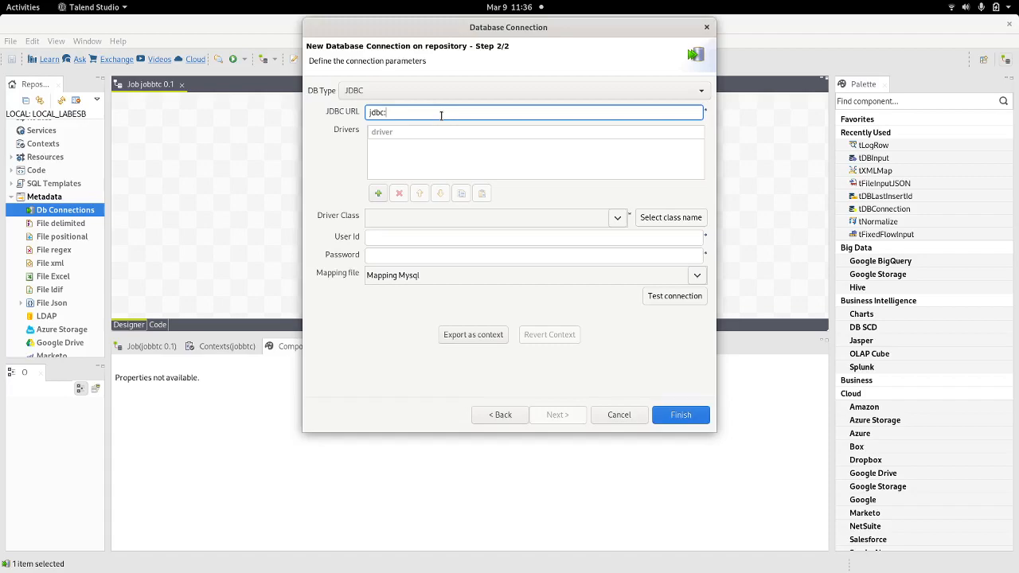
text(jdbc:sqlite:)
key(ctrl+v)
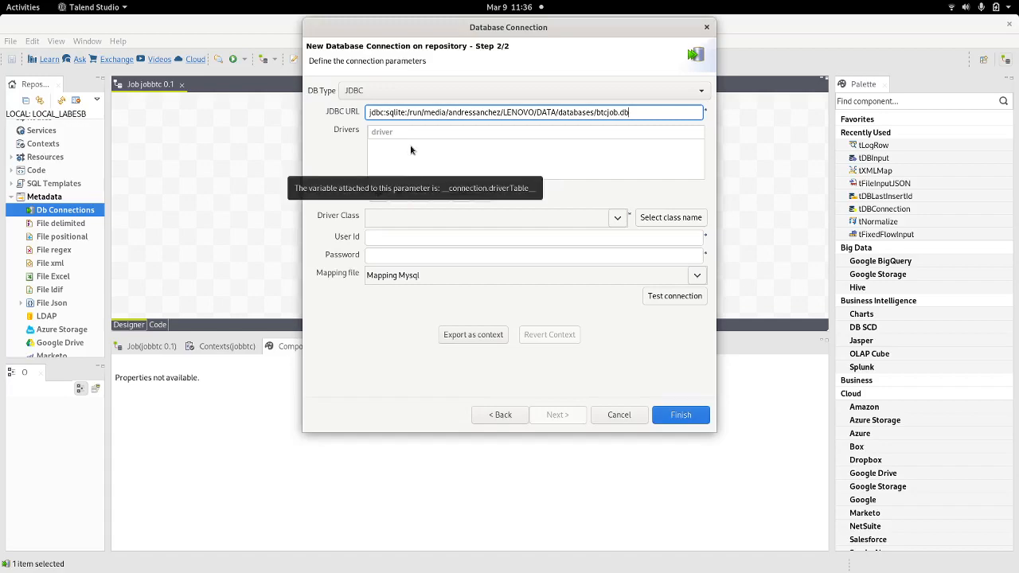
key(alt+Tab)
key(alt+Tab)
key(alt+Tab)
key(alt+Tab)
key(alt+Tab)
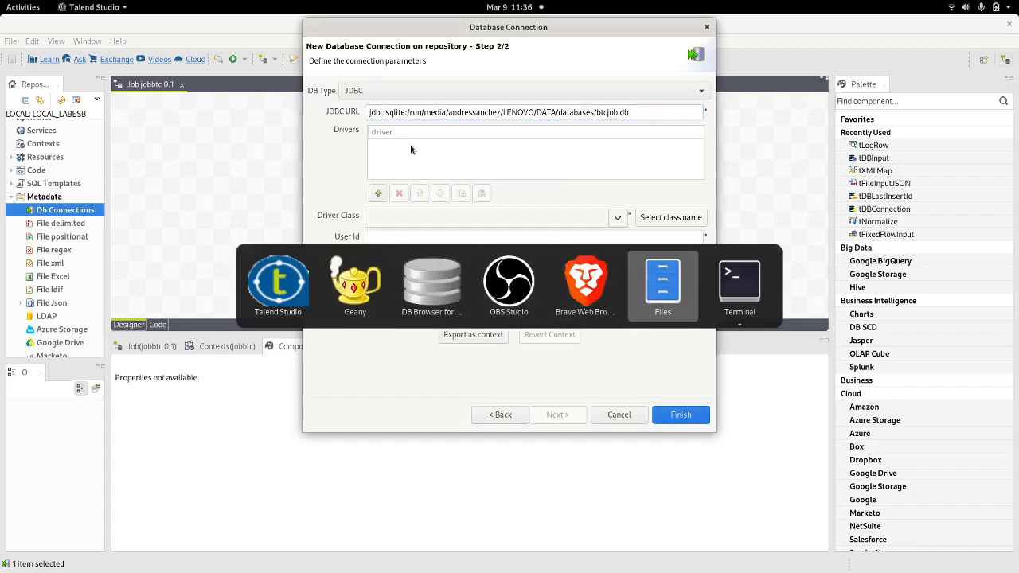
Step: Copy the sqlite-jdbc-3.36.0.3.jar file name from the terminal
key(alt+Tab)
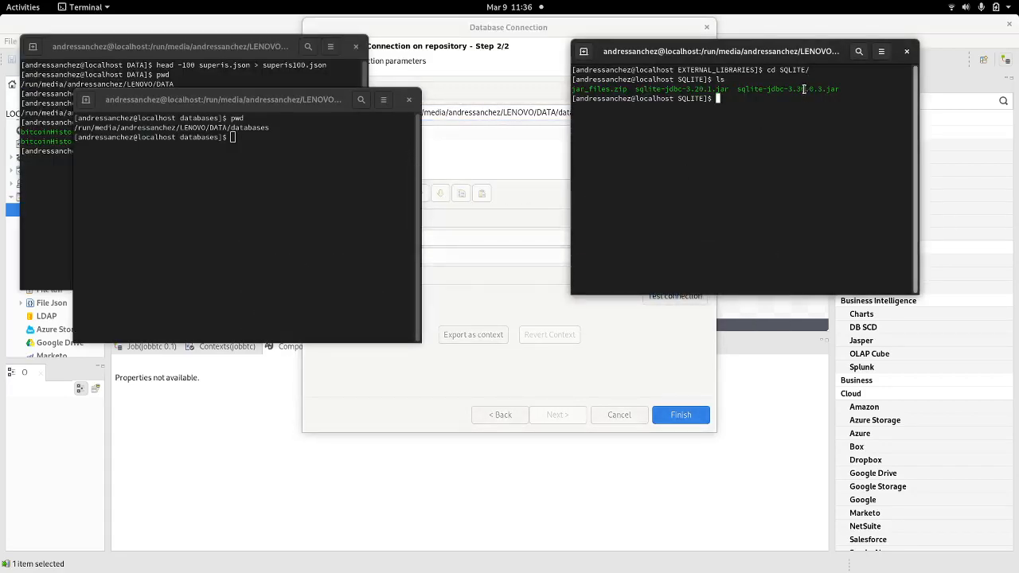
double_click(804, 89)
right_click(805, 90)
click(822, 118)
Step: Add sqlite-jdbc-3.36.0.3.jar as a new entry in the connection's driver list
key(alt+Tab)
click(386, 193)
click(384, 147)
double_click(384, 147)
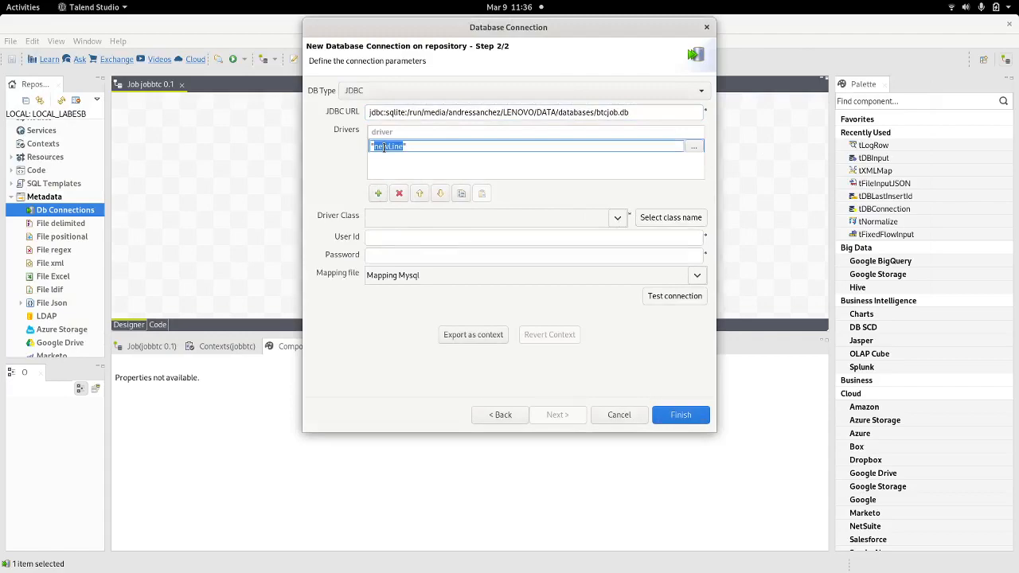
key(ctrl+v)
click(440, 165)
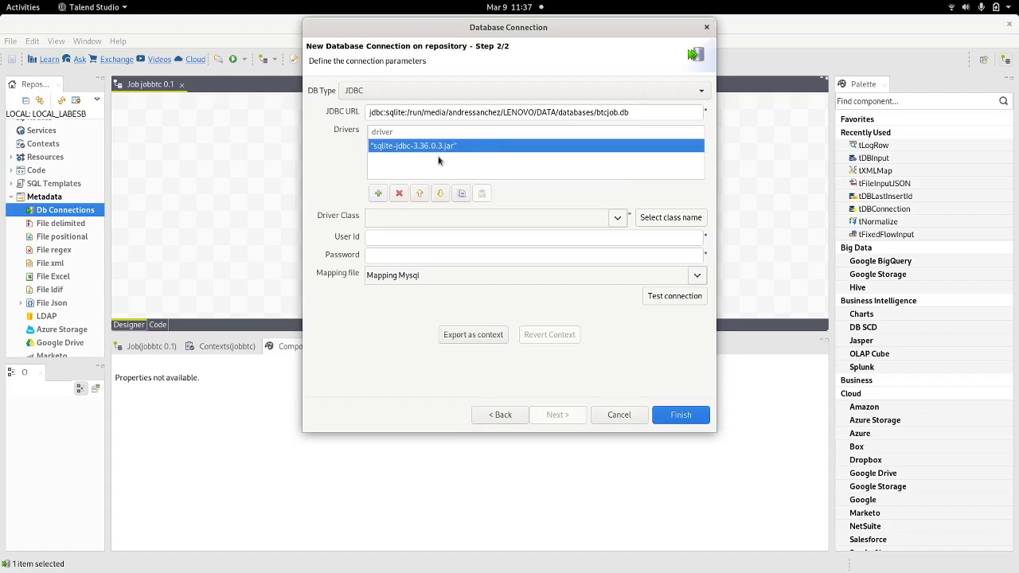
click(647, 145)
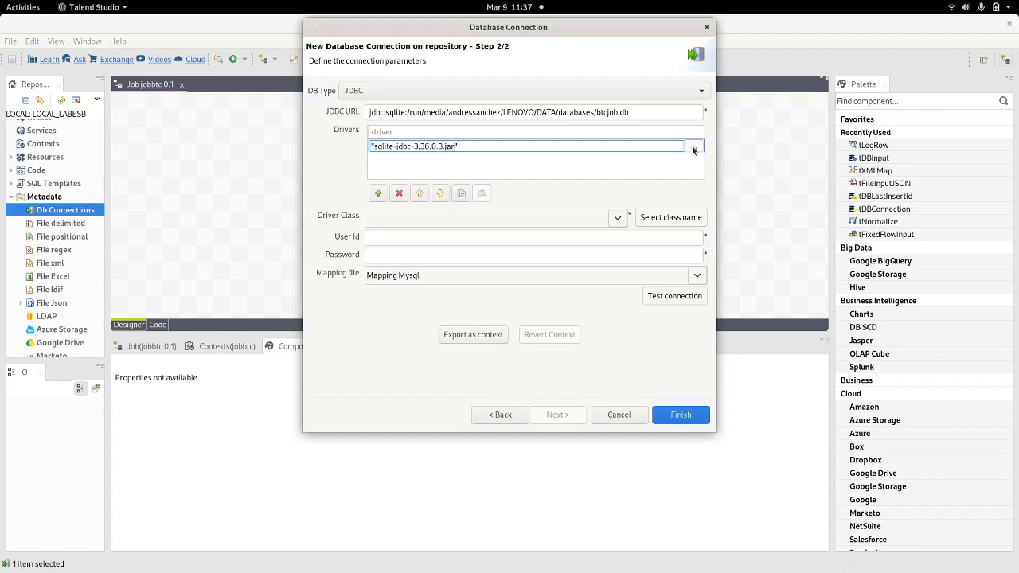
Step: Set the driver class to org.sqlite.JDBC, detected from the sqlite-jdbc jar
click(496, 172)
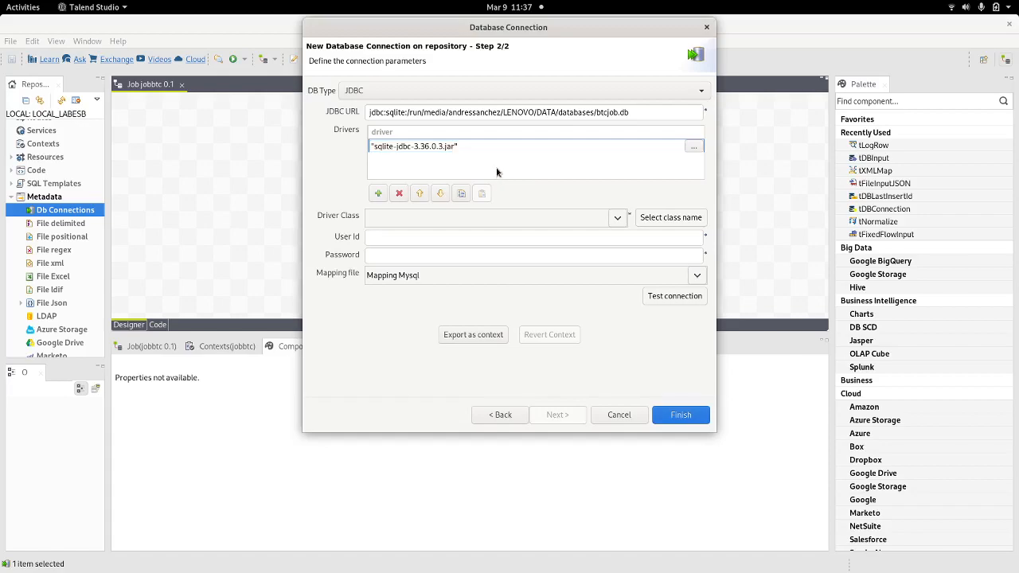
key(alt+Tab)
key(alt+Tab)
key(alt+Tab)
key(alt+Tab)
key(alt+Tab)
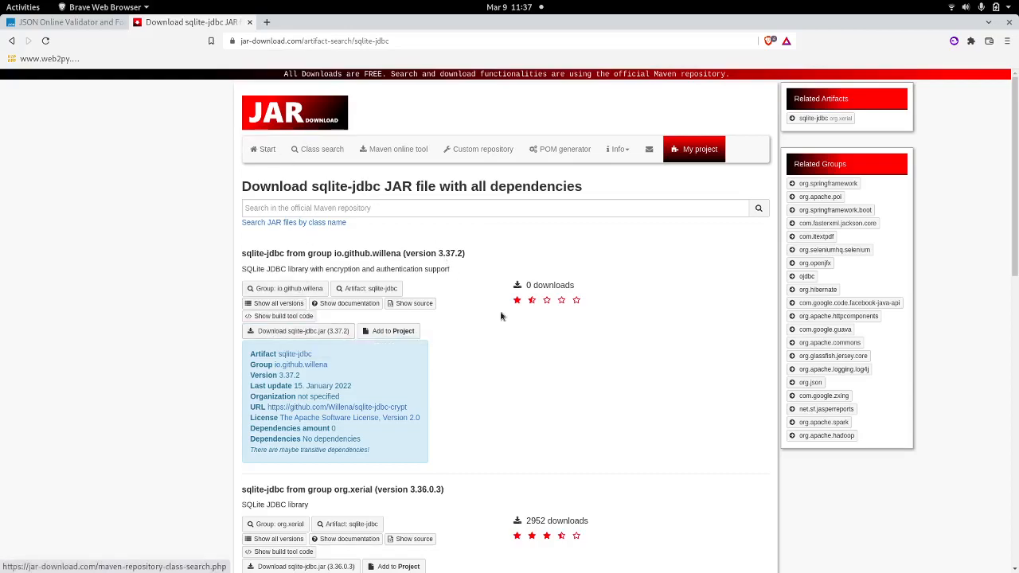
key(alt+Tab)
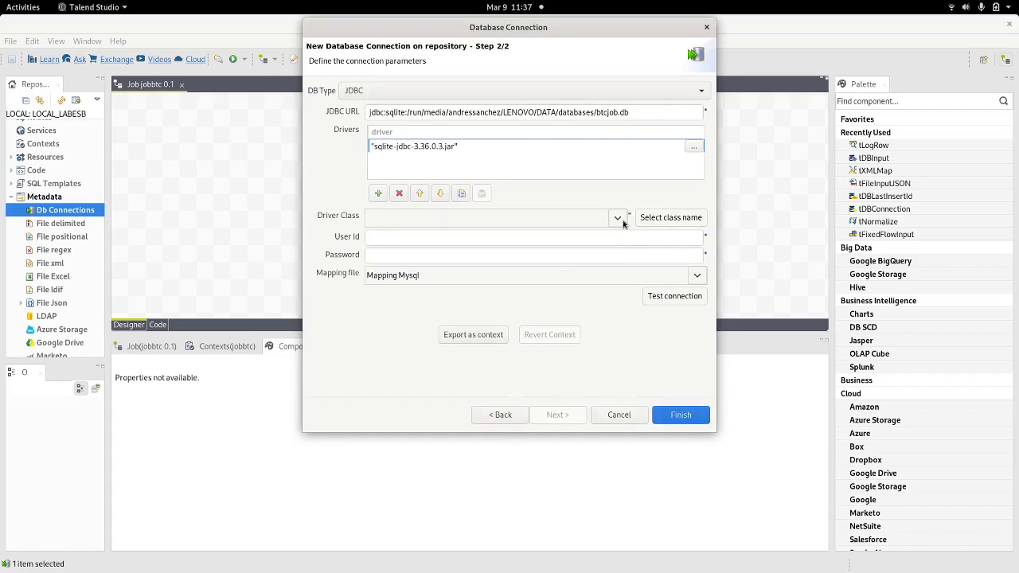
click(662, 220)
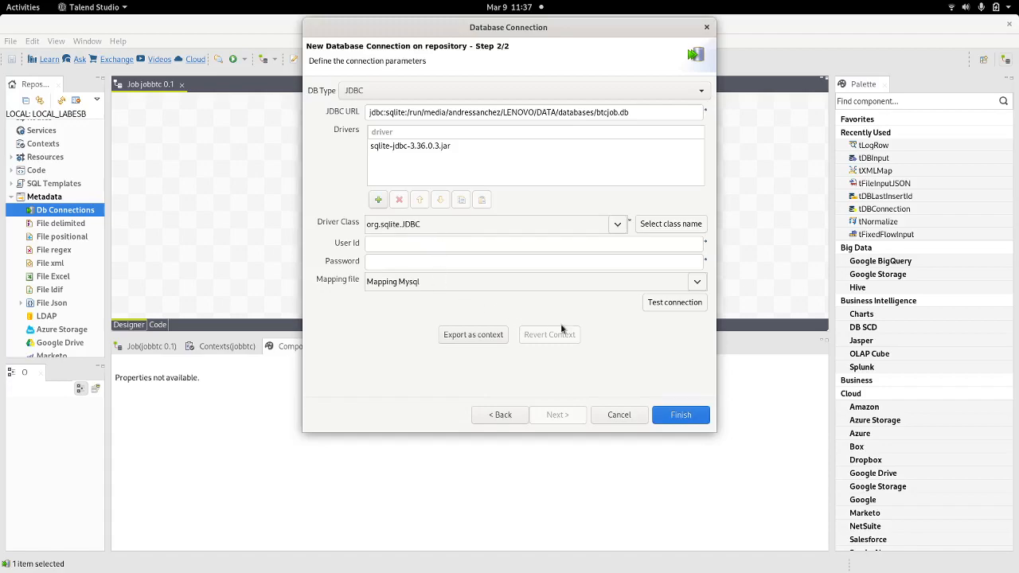
Step: Test the SQLite connection successfully and save it as jobbtc 0.1
click(661, 307)
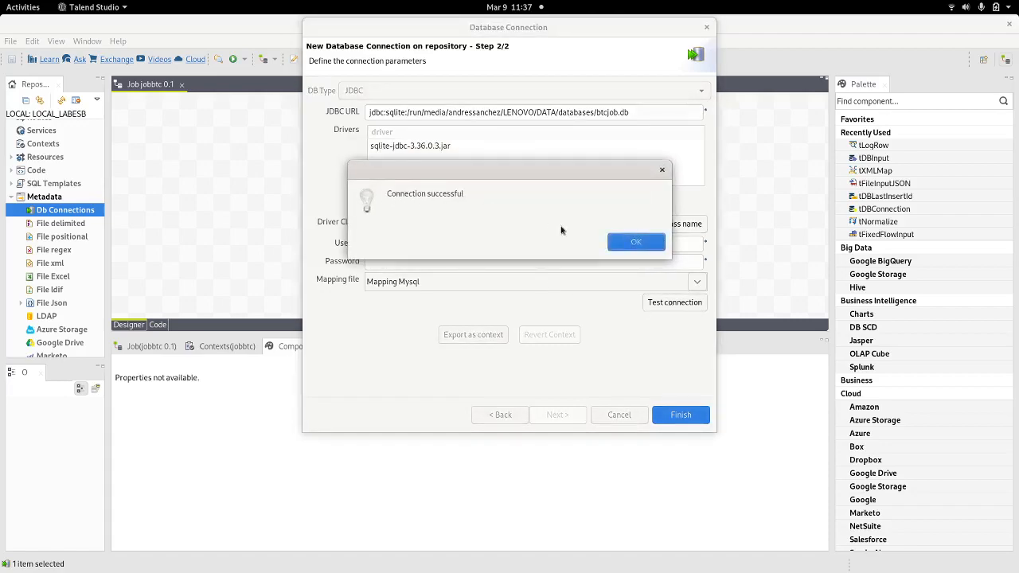
click(625, 244)
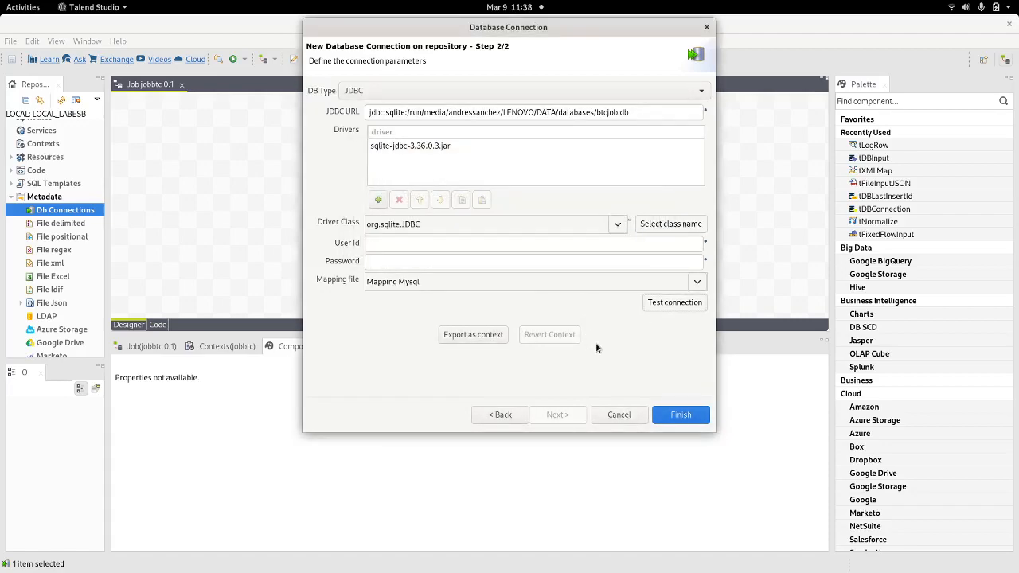
click(681, 419)
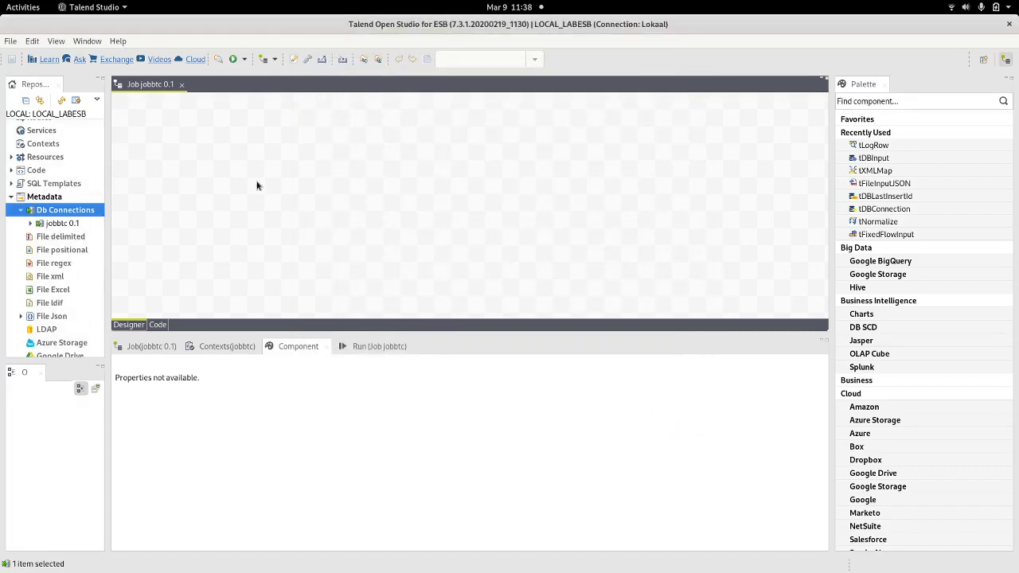
Step: Create new File Json metadata named jobbtcjson using the Input Json model
scroll(89, 271, down, 2)
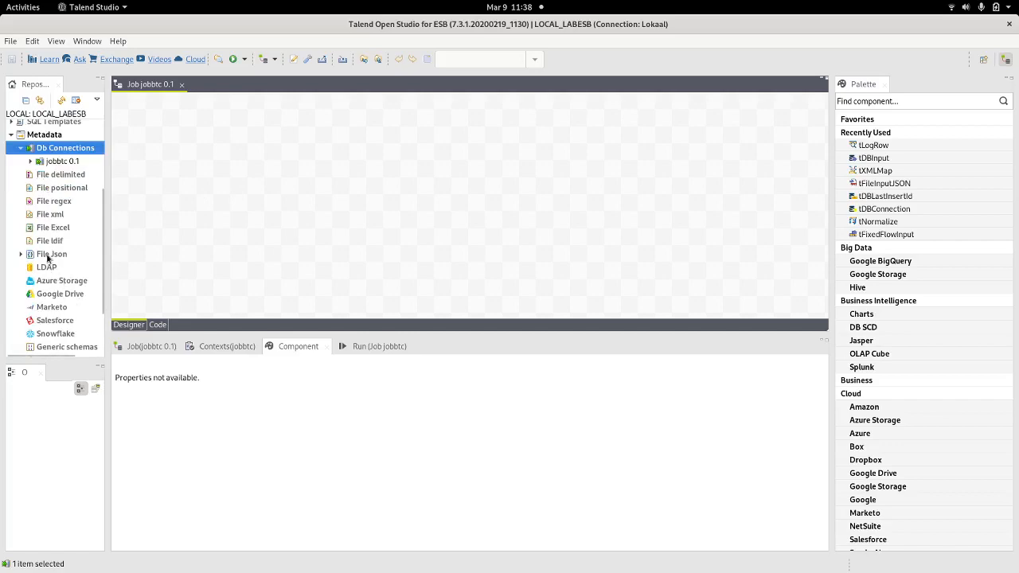
click(48, 256)
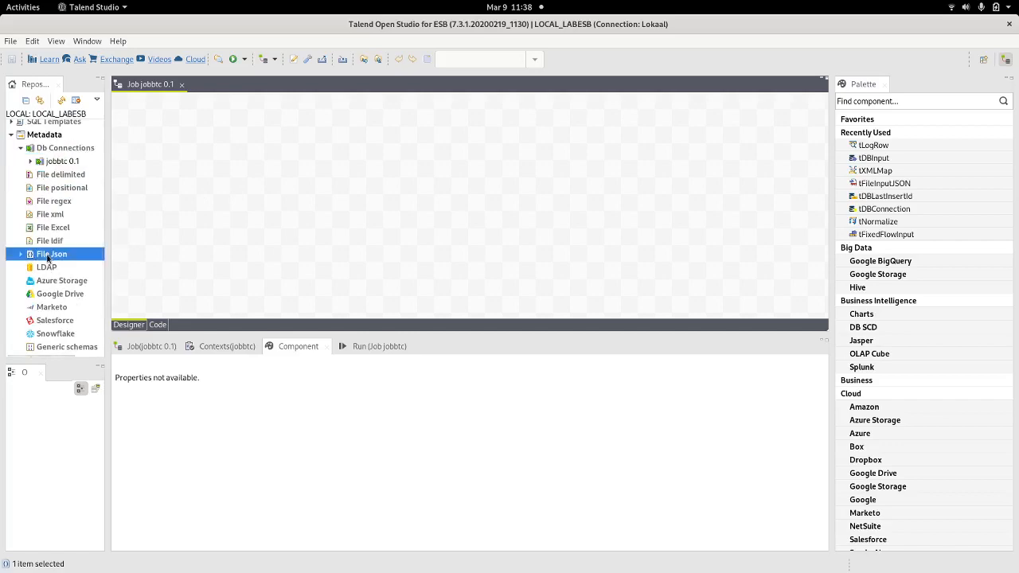
right_click(62, 260)
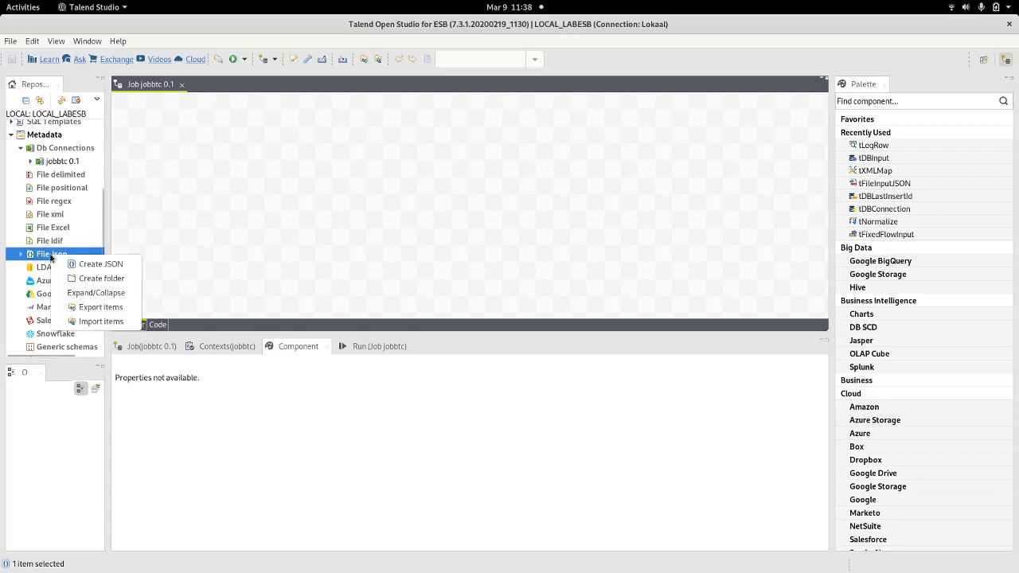
click(65, 262)
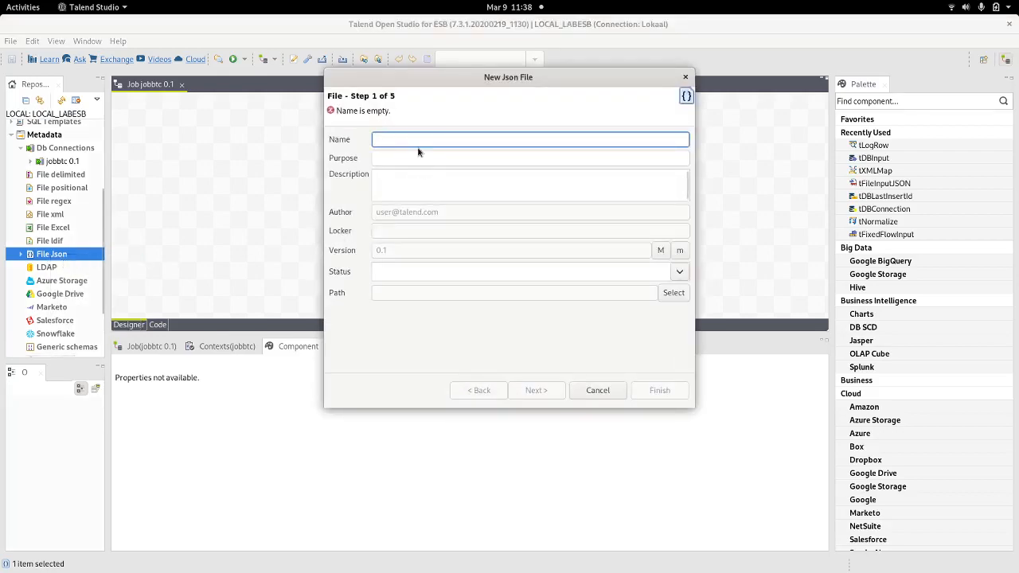
text(jbt)
key(BackSpace)
key(BackSpace)
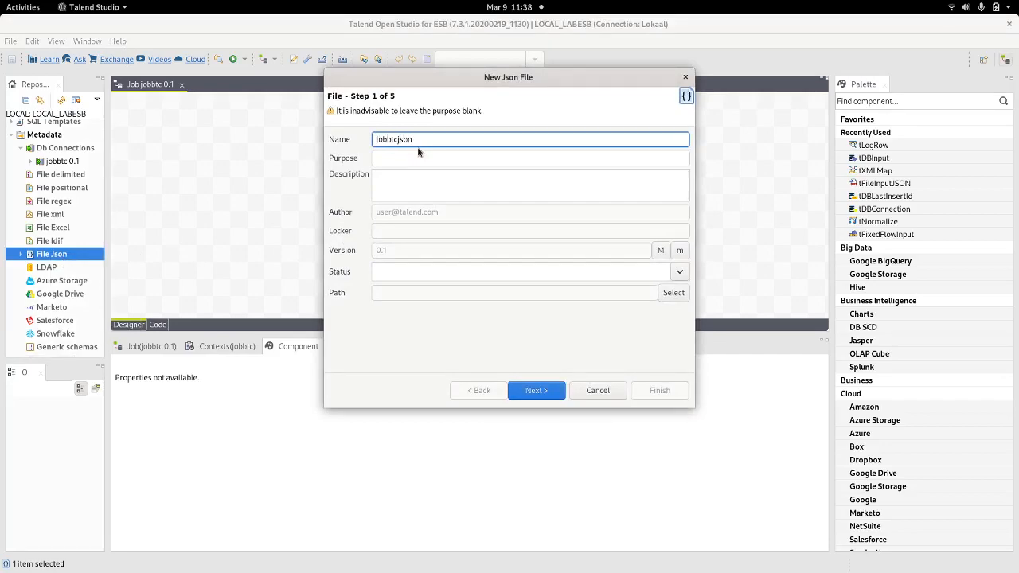
click(534, 393)
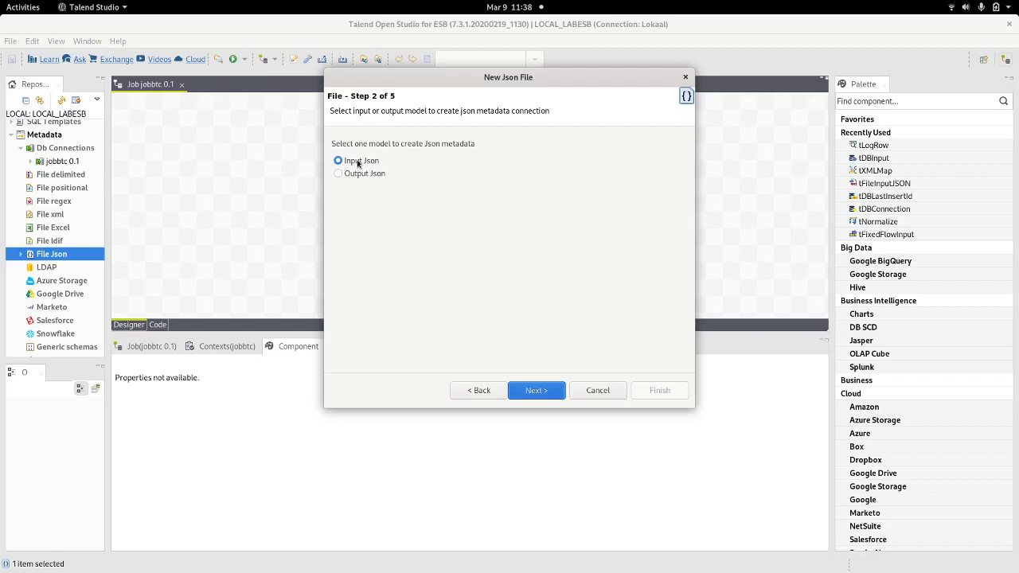
click(535, 396)
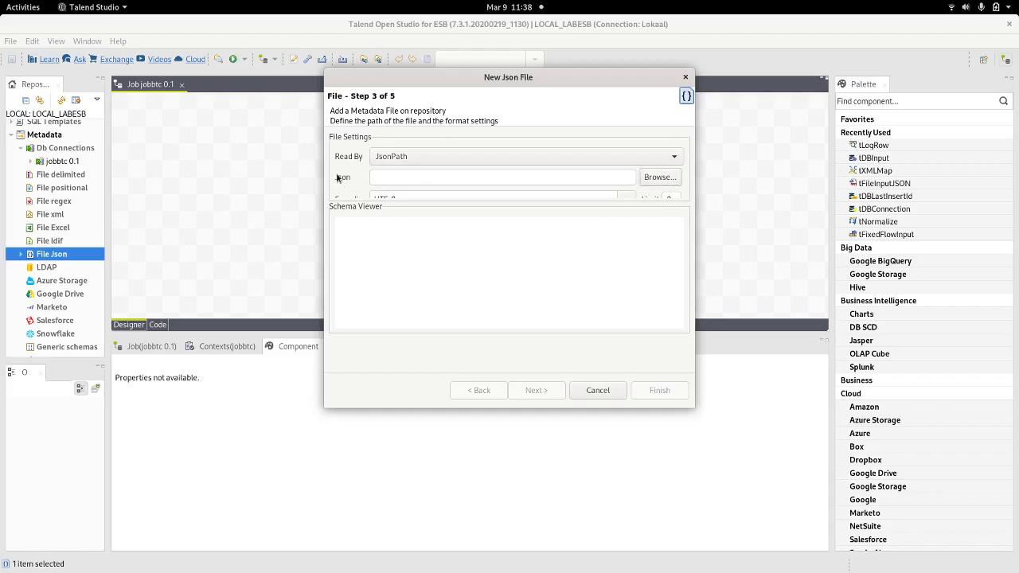
Step: Choose DATA/models/btchistorymodel.json as the JSON source file
click(659, 176)
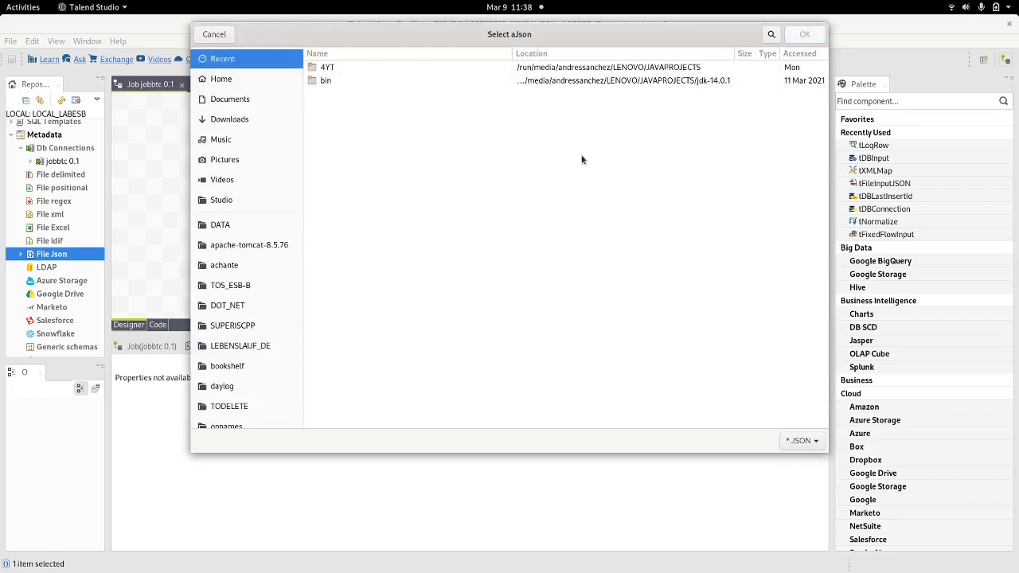
click(216, 224)
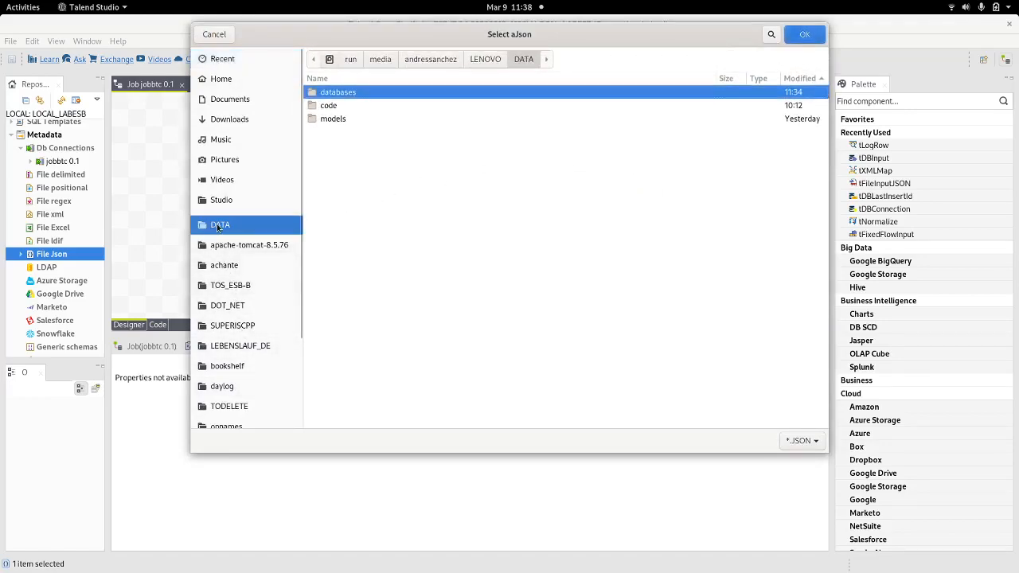
double_click(336, 118)
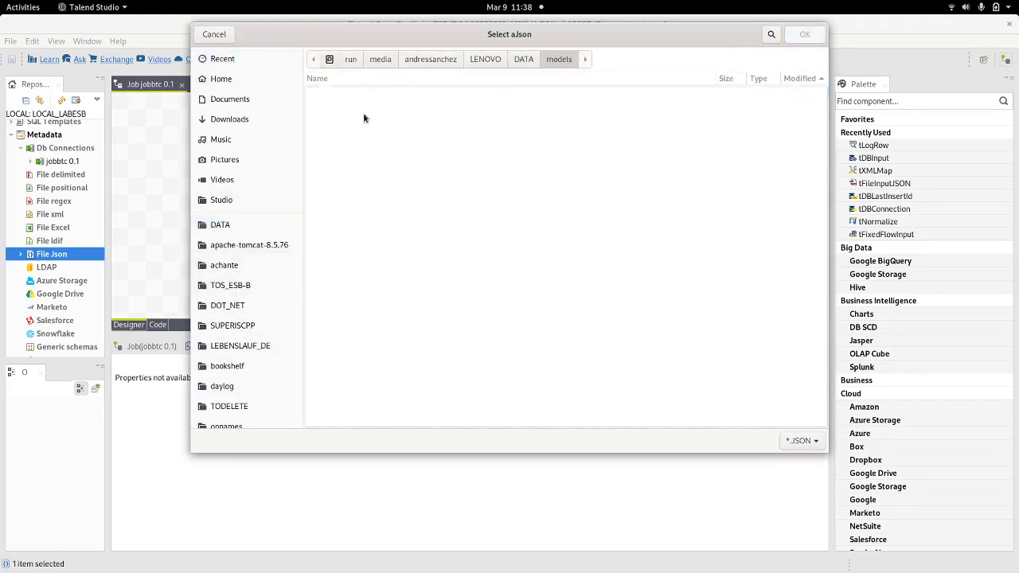
click(801, 440)
click(797, 461)
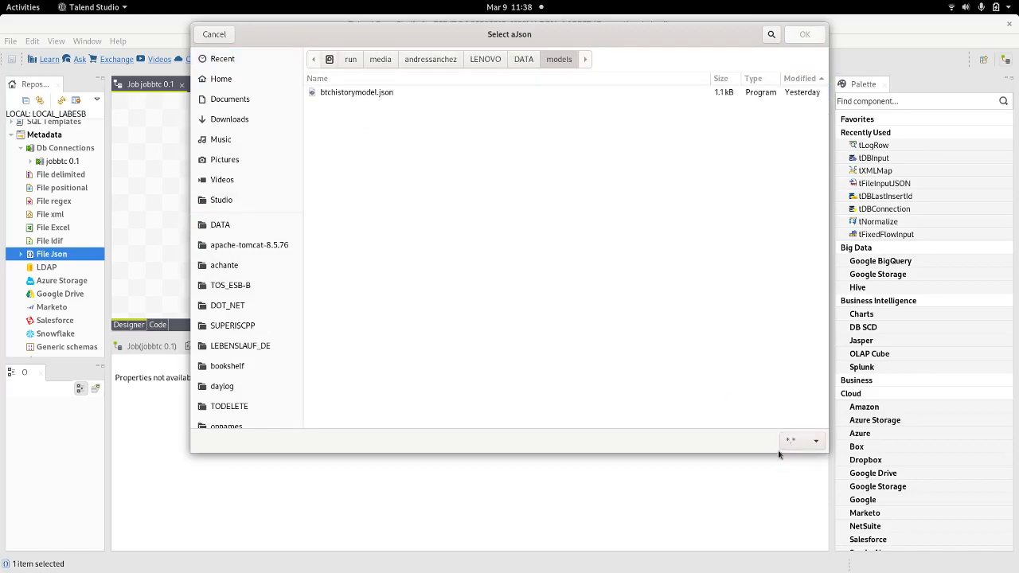
double_click(378, 94)
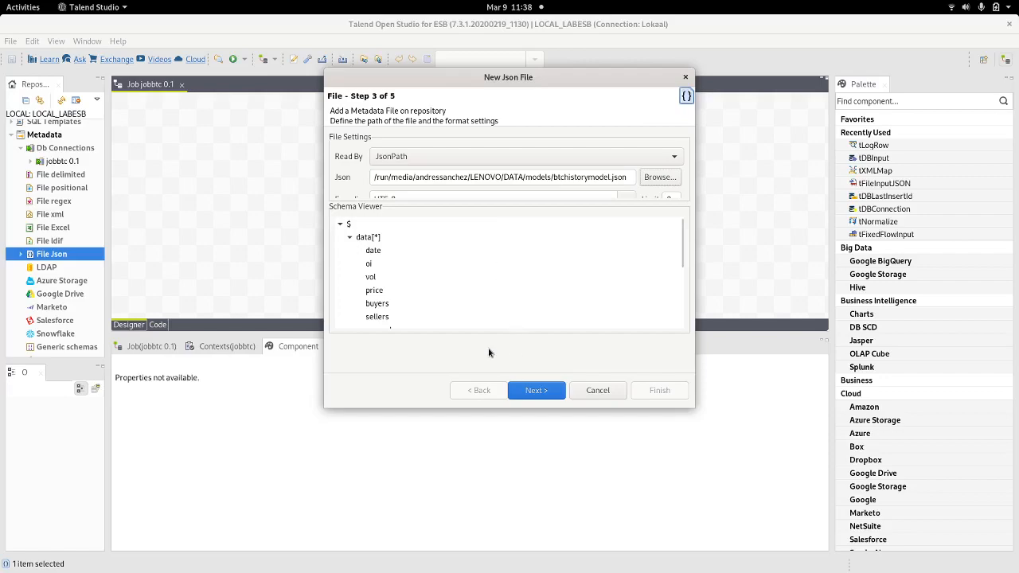
Step: Enlarge the wizard to review the data[*] schema fields, then advance to step 4
drag(562, 80, 544, 38)
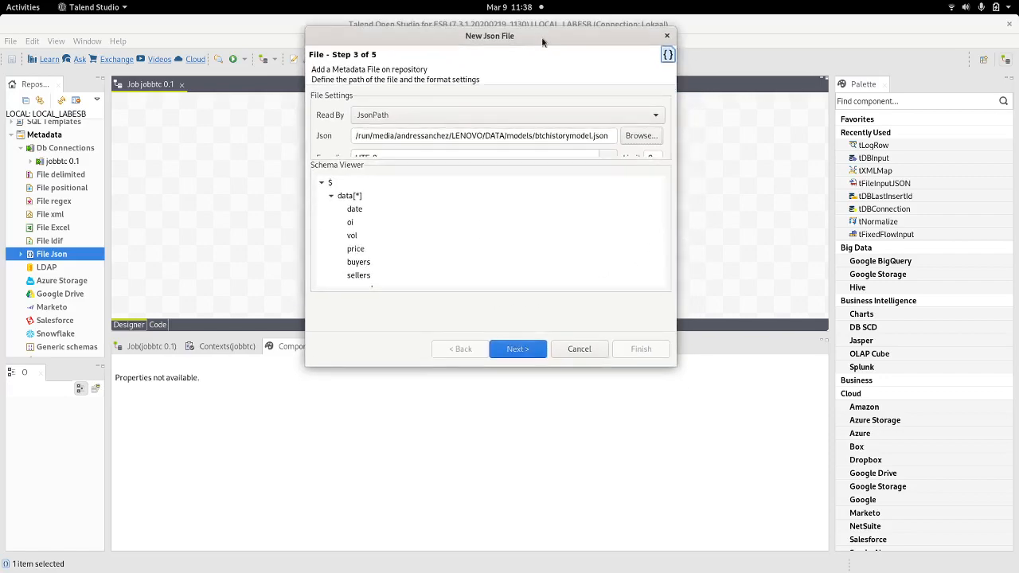
drag(544, 366, 544, 490)
click(330, 196)
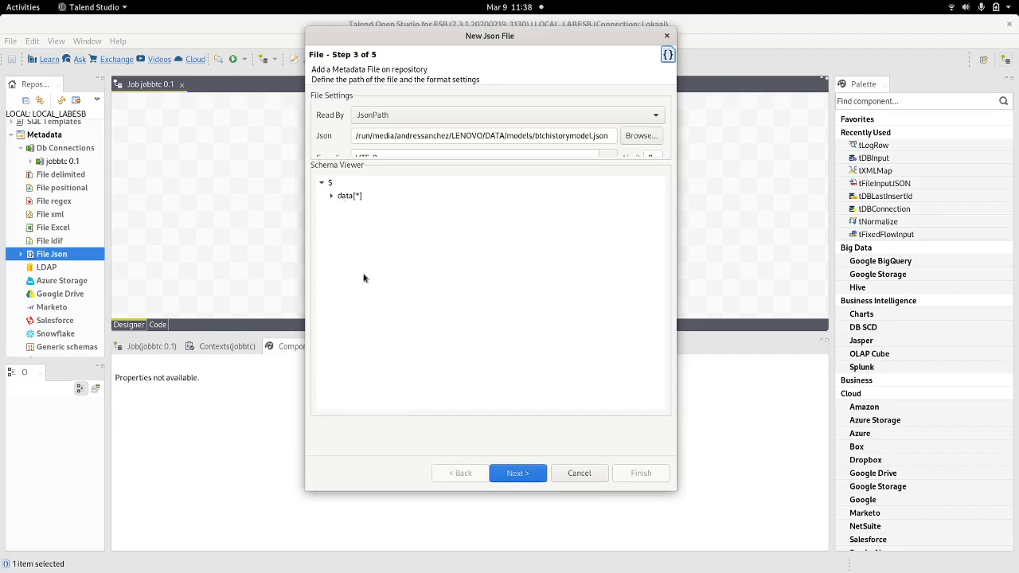
click(330, 197)
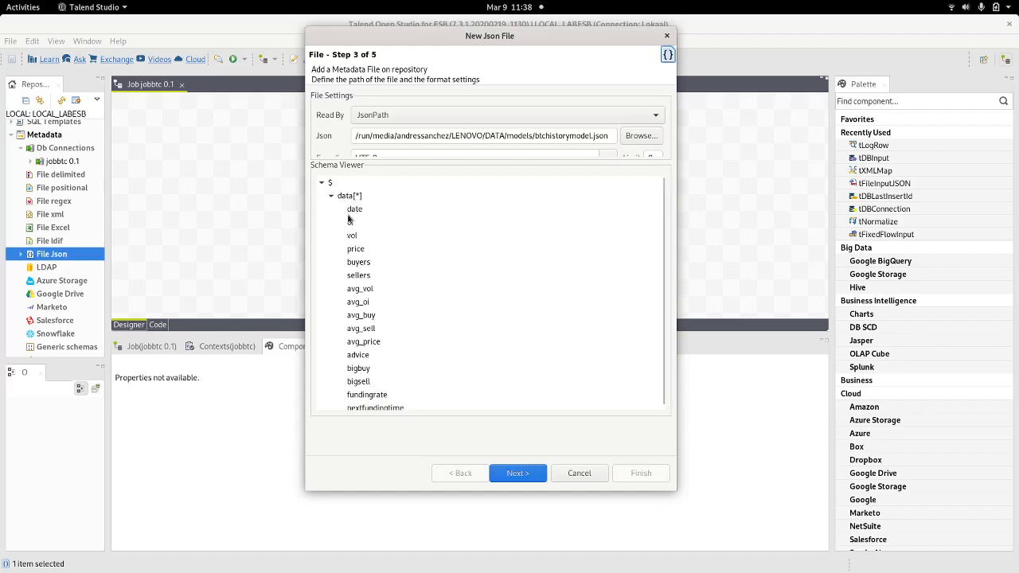
scroll(380, 366, down, 1)
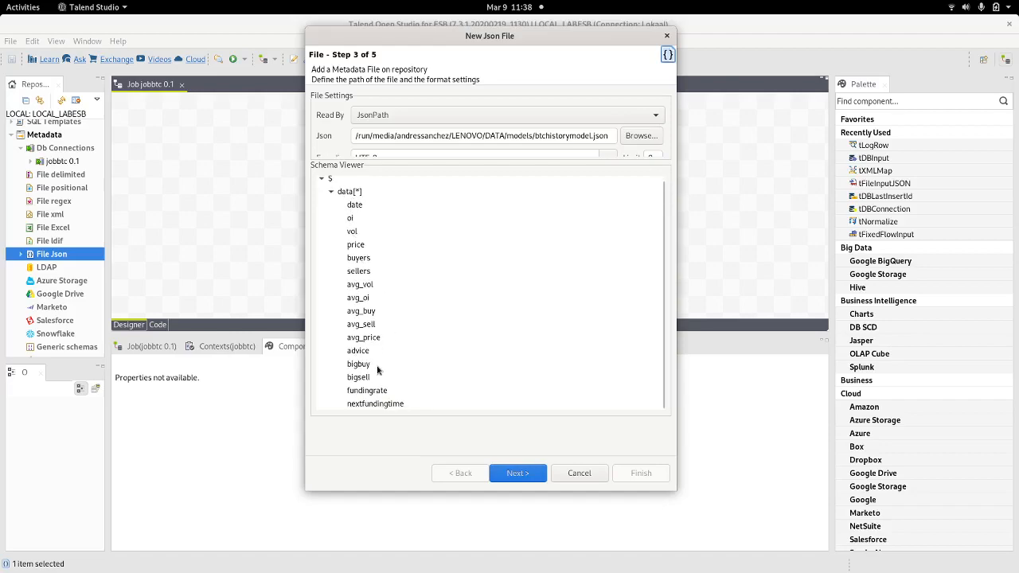
click(331, 193)
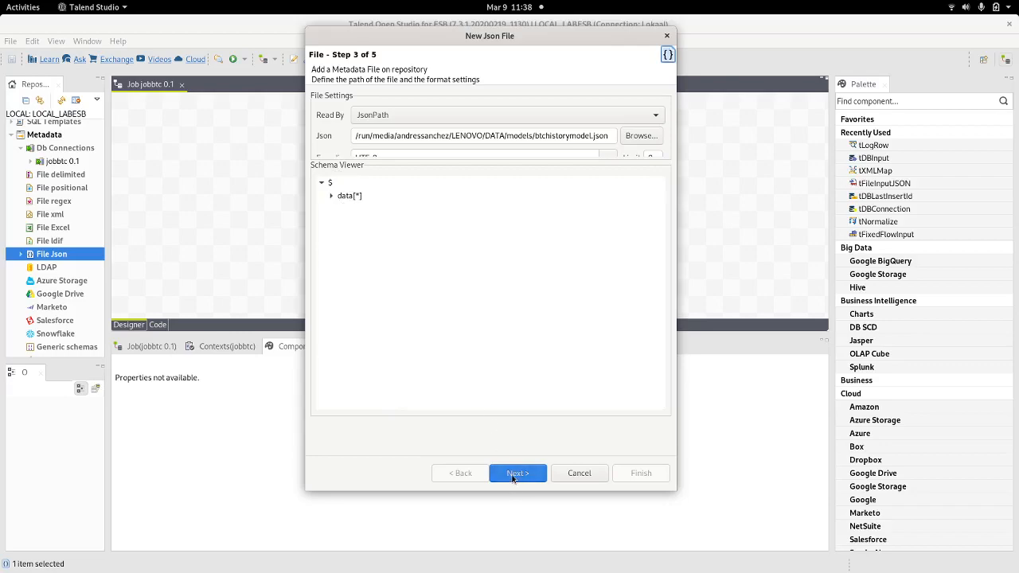
click(513, 476)
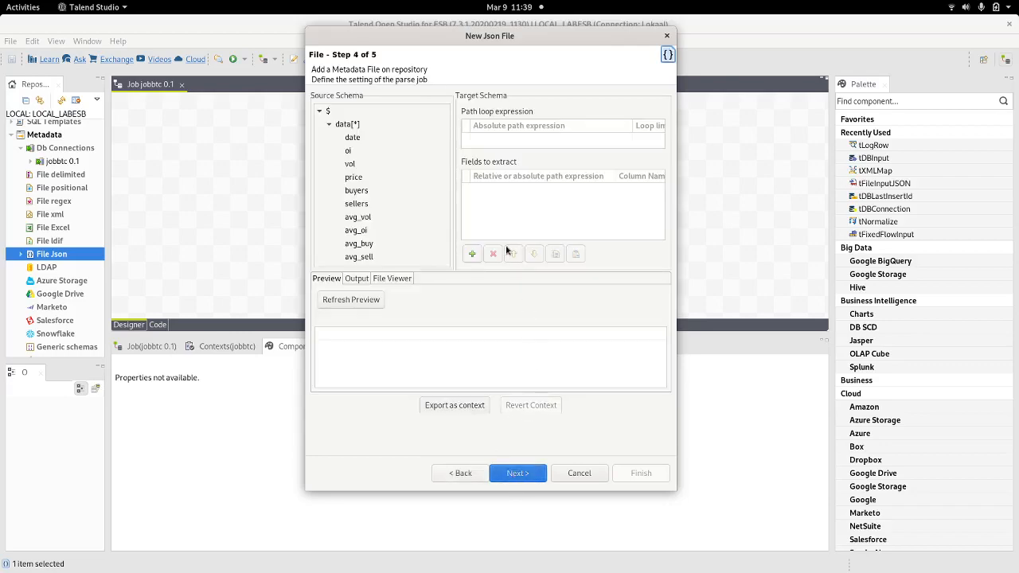
Step: Loop over $.data[*], extract every field from date to nextfundingtime, and preview the parsed rows
double_click(609, 35)
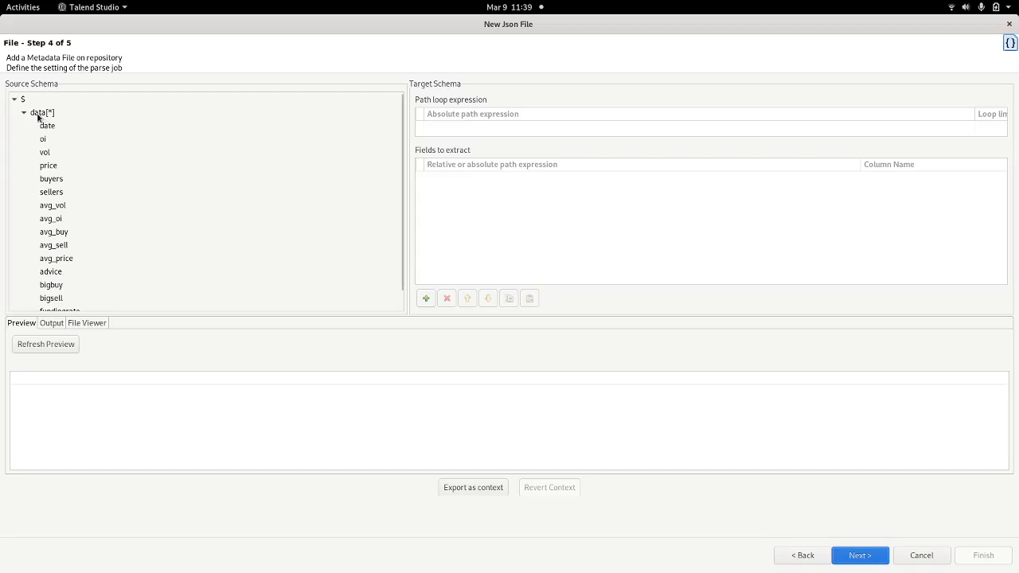
drag(38, 117, 439, 128)
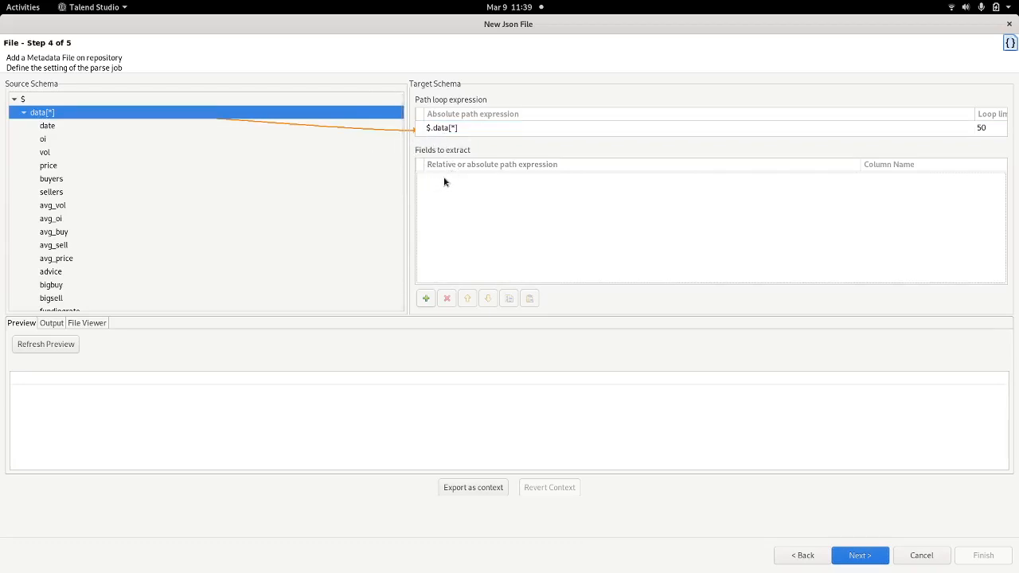
click(51, 126)
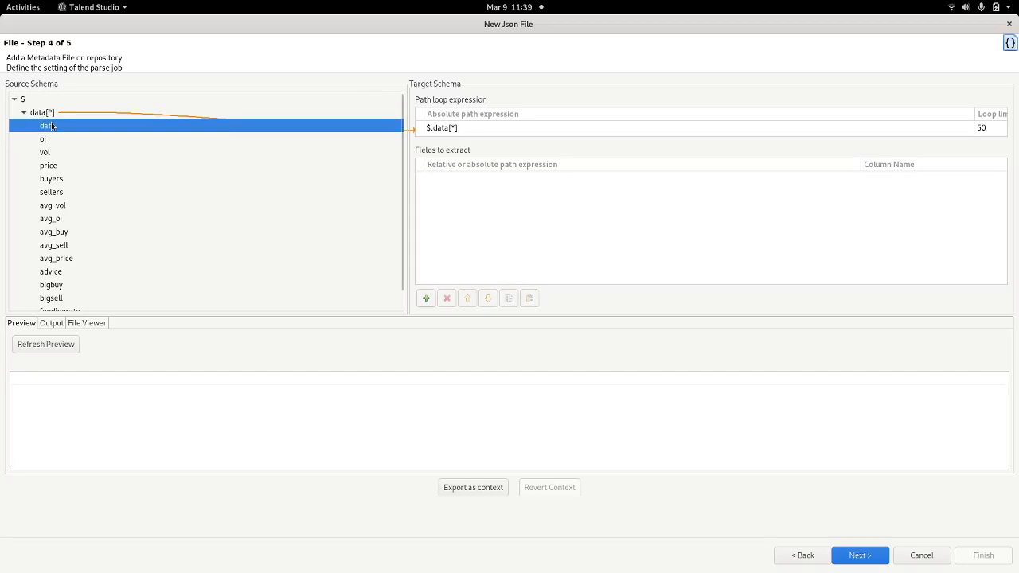
key(shift+Down)
key(shift+Down)
key(shift+Down)
key(shift+Down)
key(shift+Down)
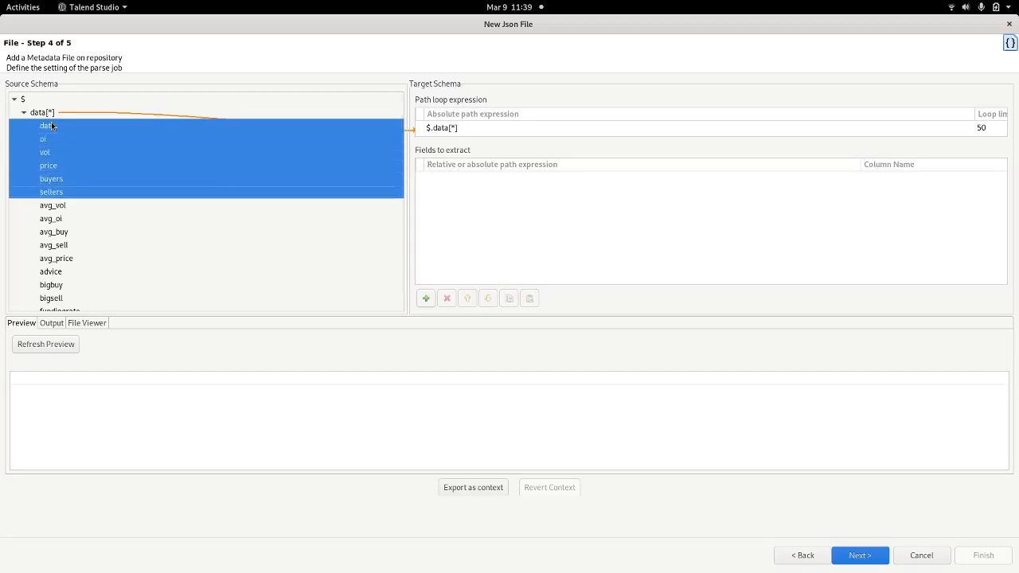
key(shift+Down)
key(shift+Down)
key(shift+Down)
key(shift+Down)
key(shift+Down)
key(shift+Down)
key(shift+Down)
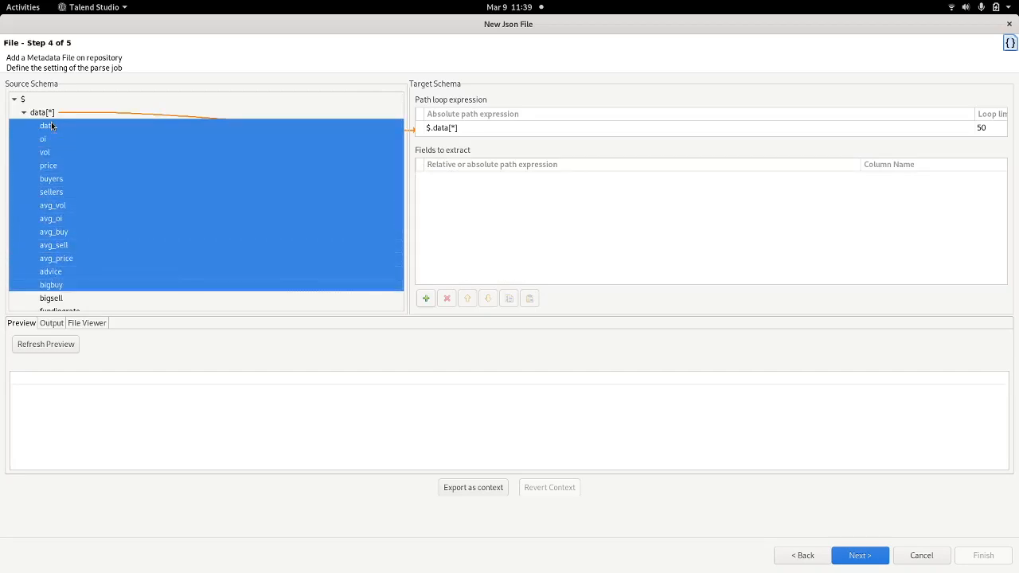
key(shift+Down)
key(shift+Down)
key(shift+Down)
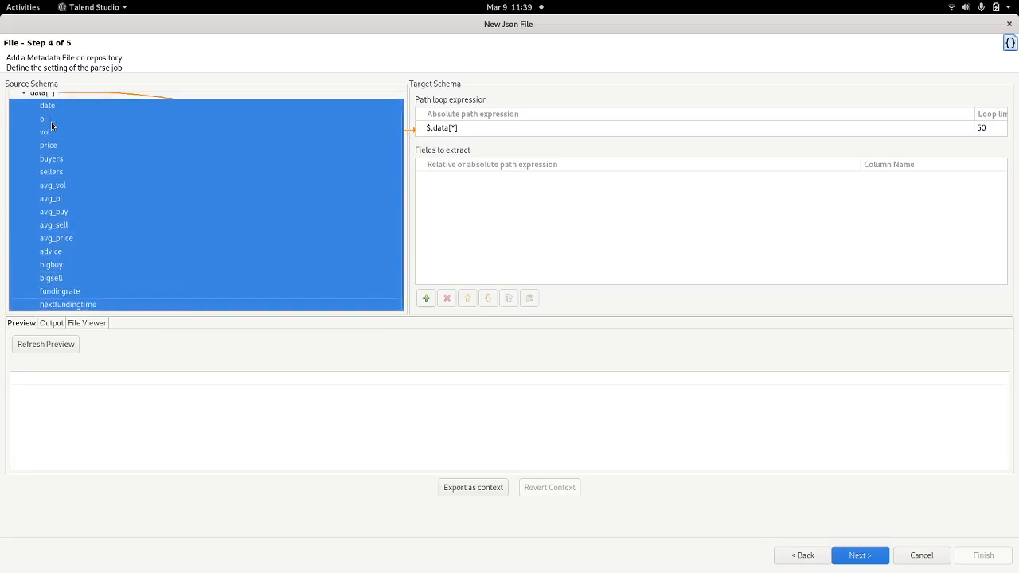
drag(44, 113, 489, 195)
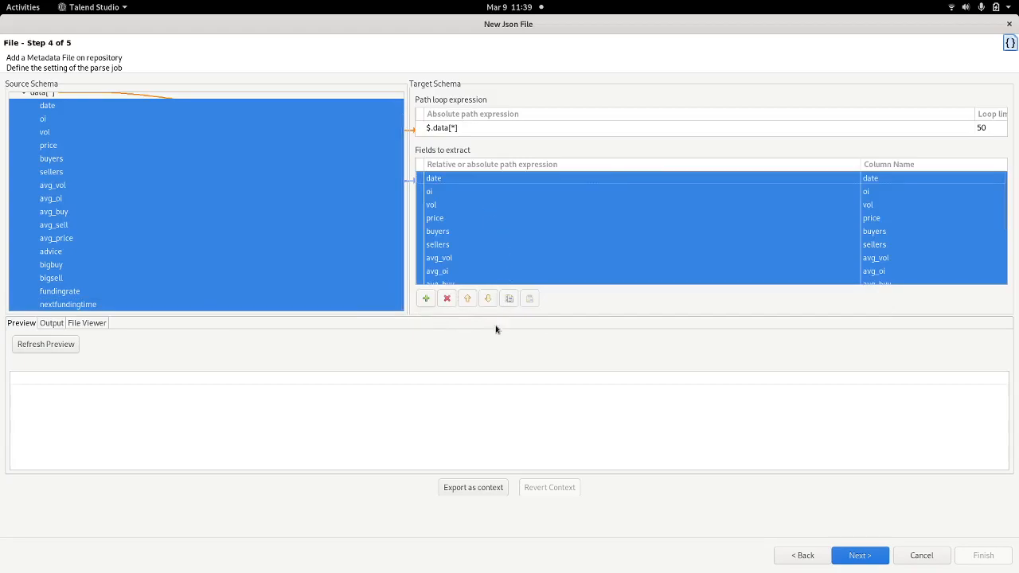
click(39, 348)
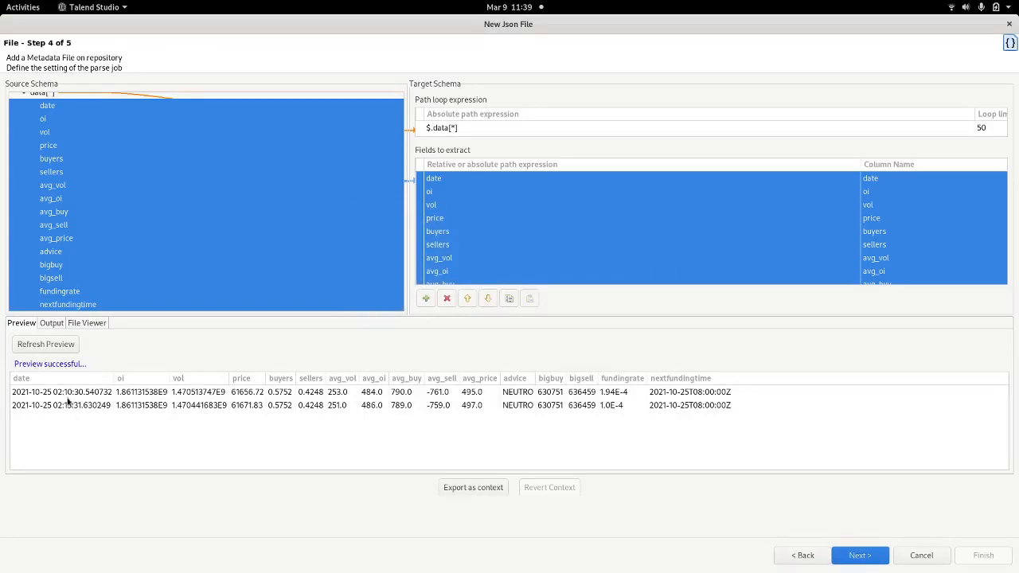
click(867, 559)
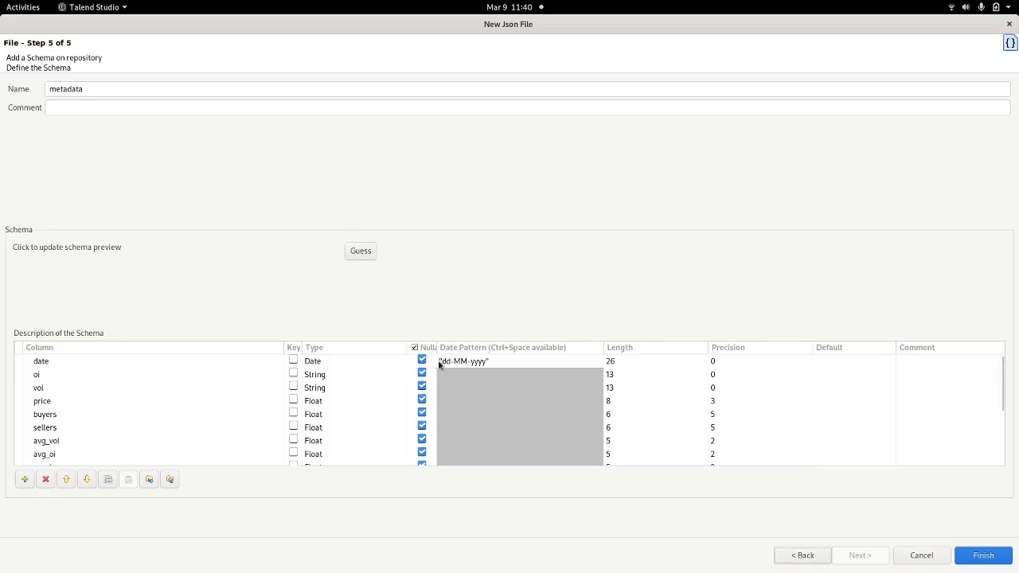
Step: Change the date and nextfundingtime column types to String
click(388, 364)
click(398, 361)
scroll(348, 430, down, 2)
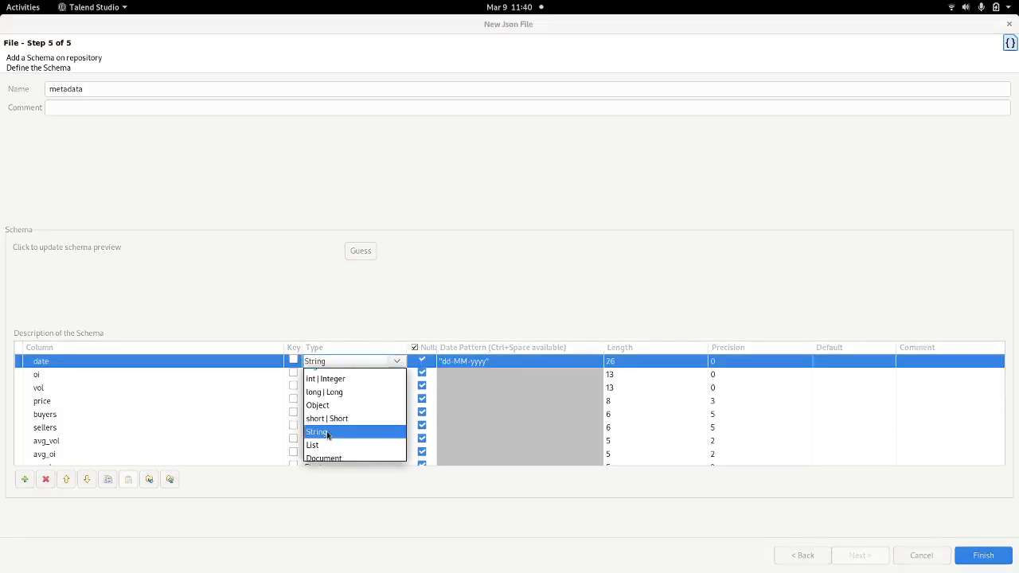
click(319, 431)
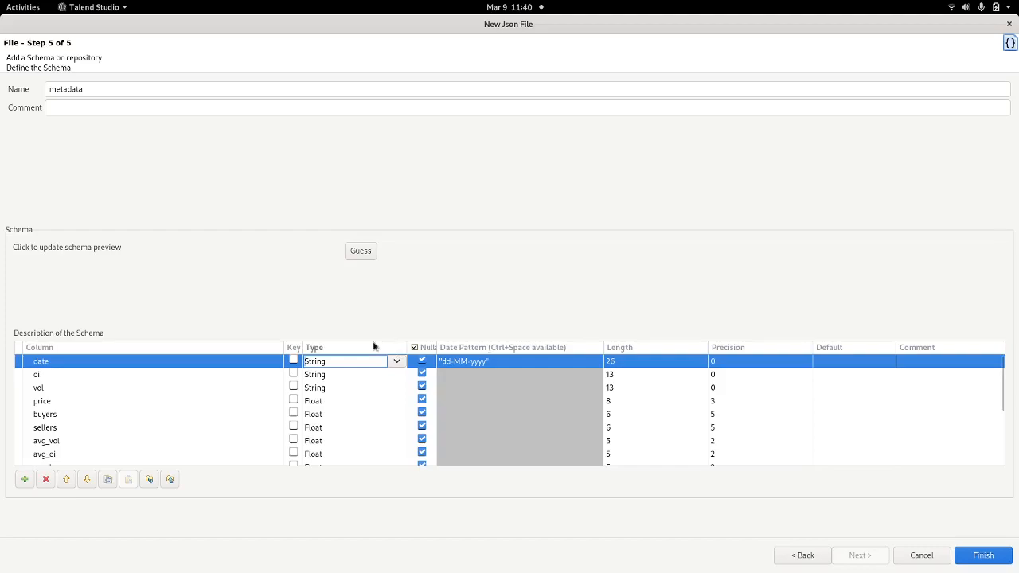
scroll(379, 424, down, 3)
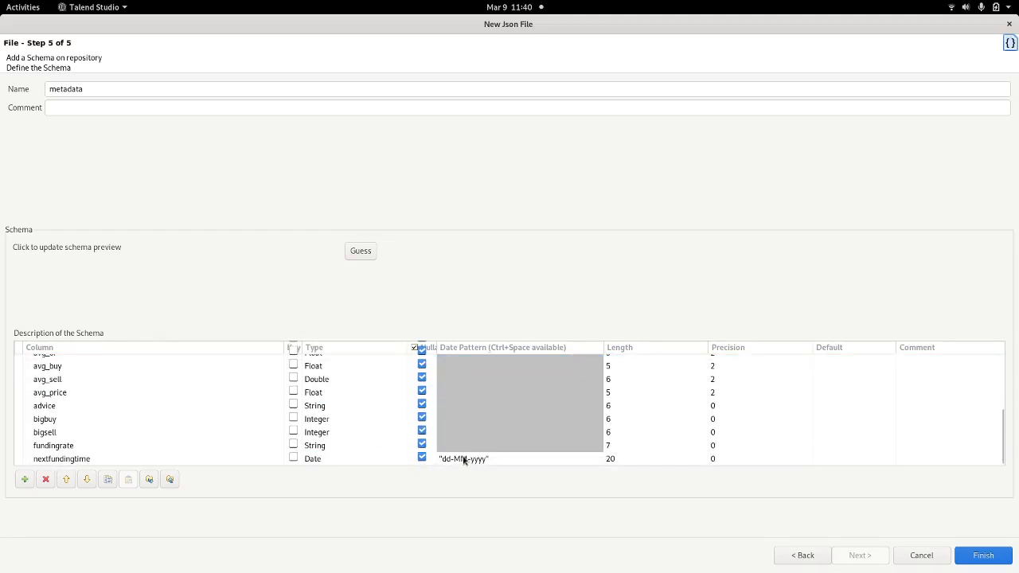
click(348, 459)
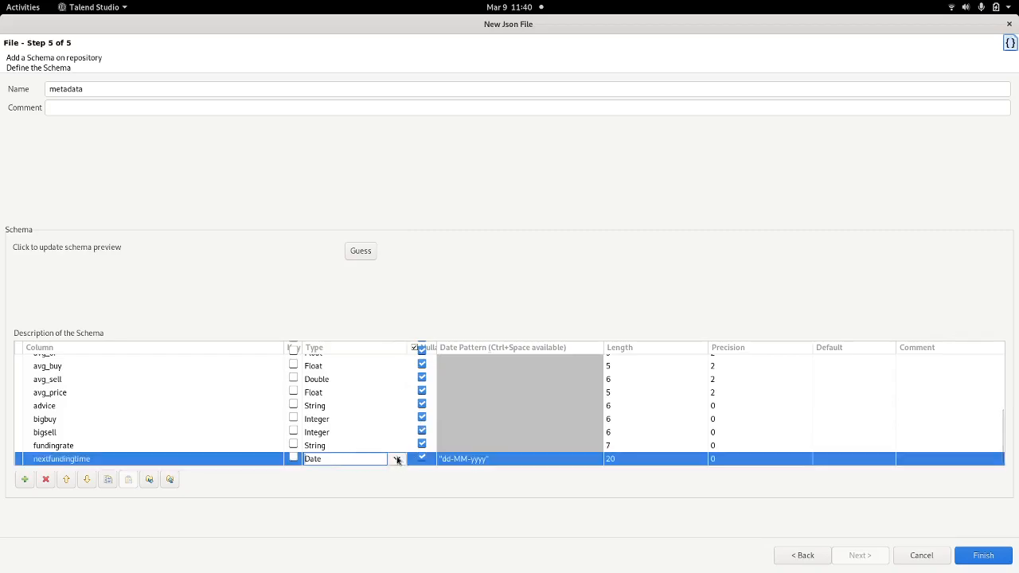
click(397, 460)
scroll(330, 549, down, 2)
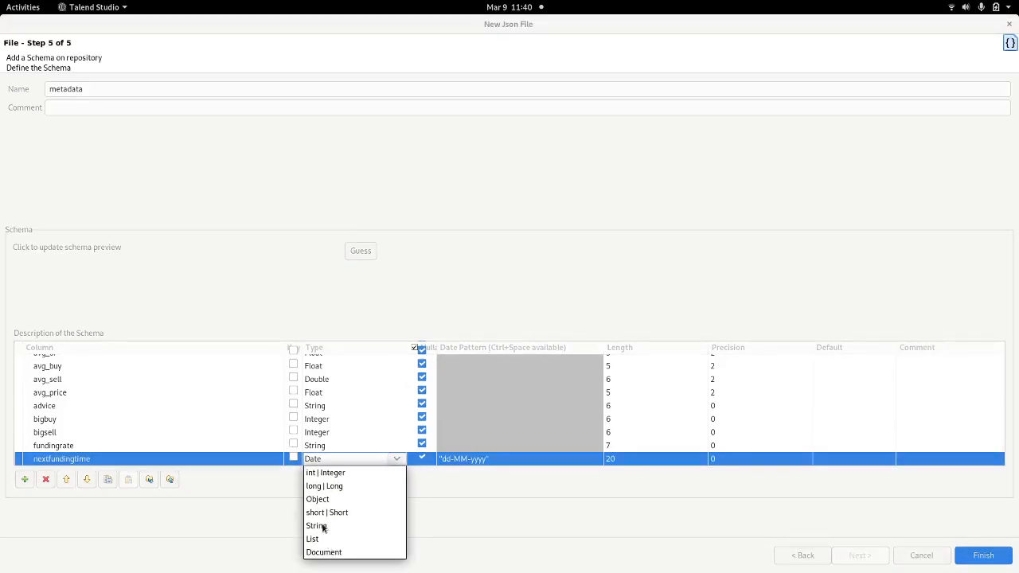
click(322, 527)
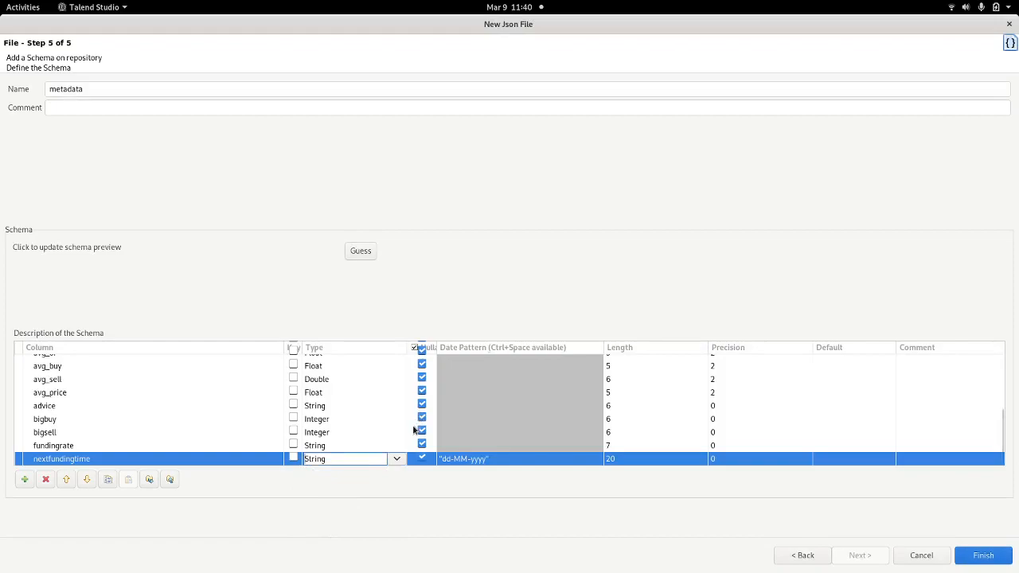
click(478, 433)
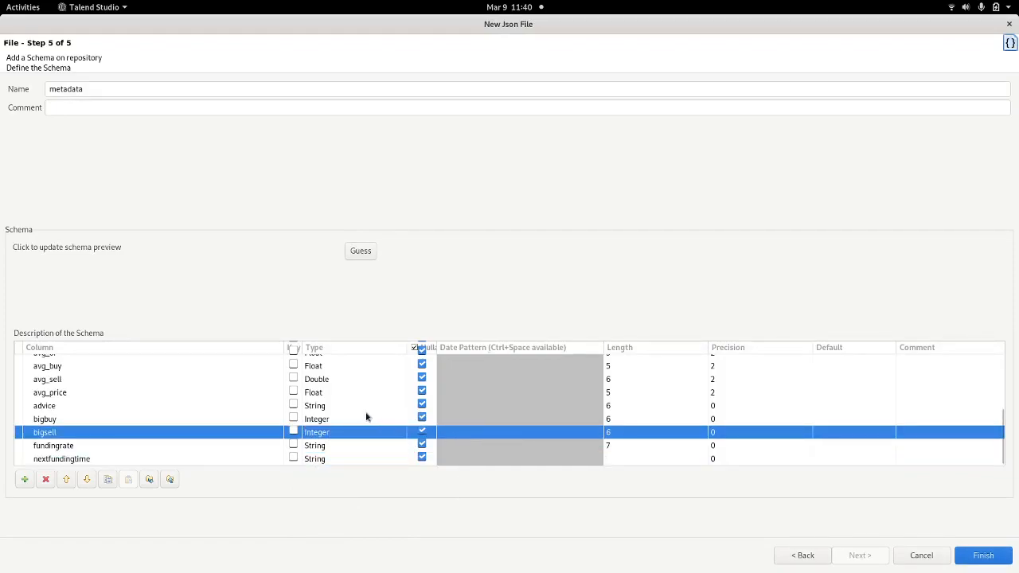
Step: Name the schema metadata_jsonbtc and finish the JSON metadata wizard
scroll(366, 416, up, 3)
scroll(365, 417, down, 3)
click(112, 88)
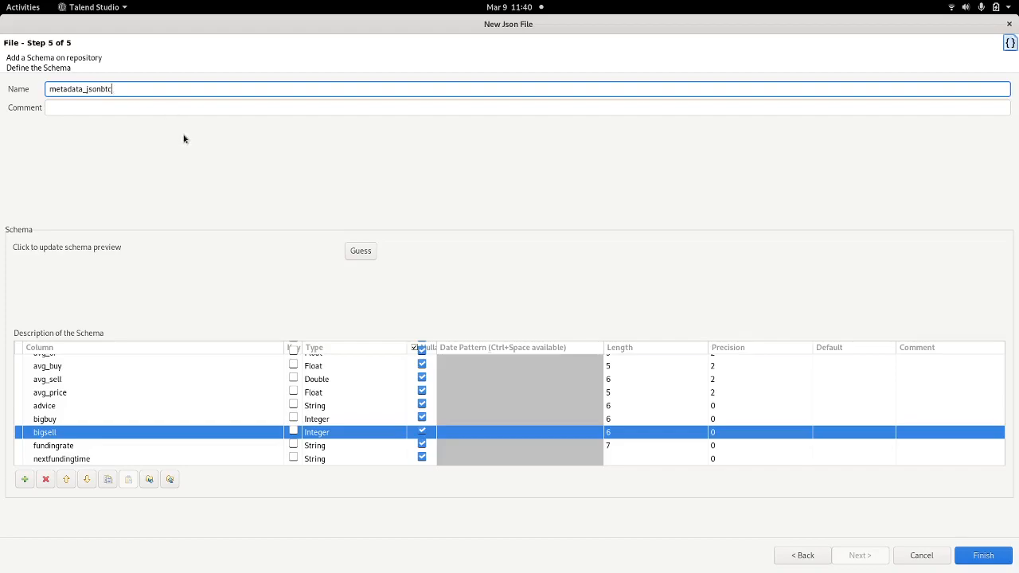
click(982, 556)
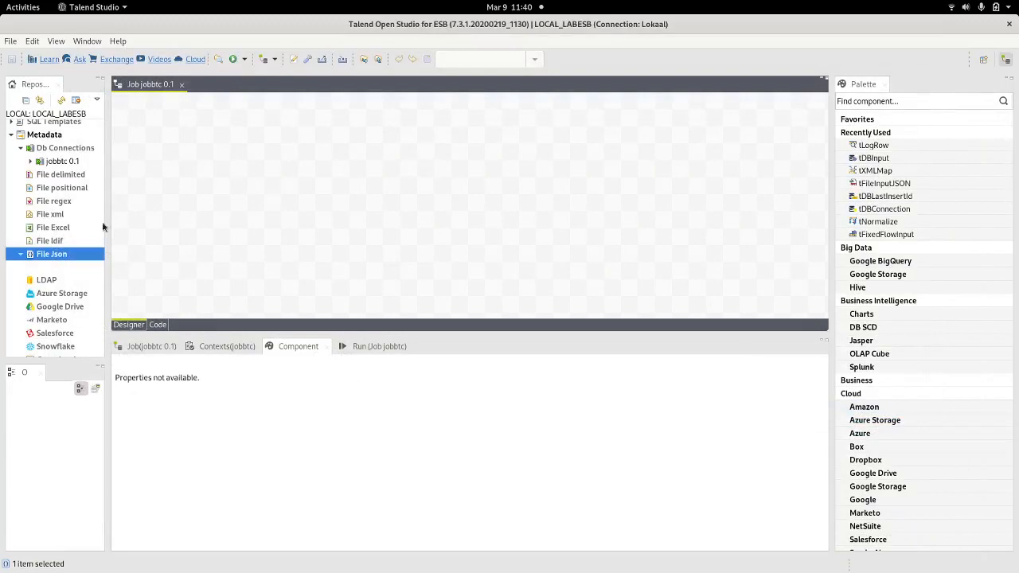
Step: Move jobbtcjson 0.1 into File Json's cryptodata folder, then drop it onto the jobbtc canvas
scroll(49, 227, up, 2)
click(20, 242)
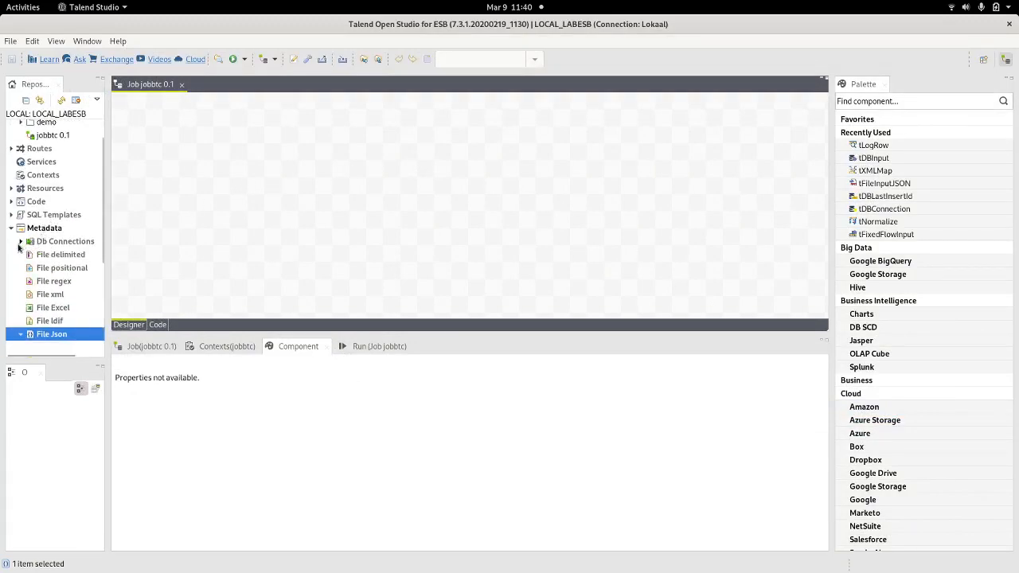
mouse_move(102, 224)
mouse_down()
mouse_move(102, 273)
mouse_move(102, 241)
mouse_up()
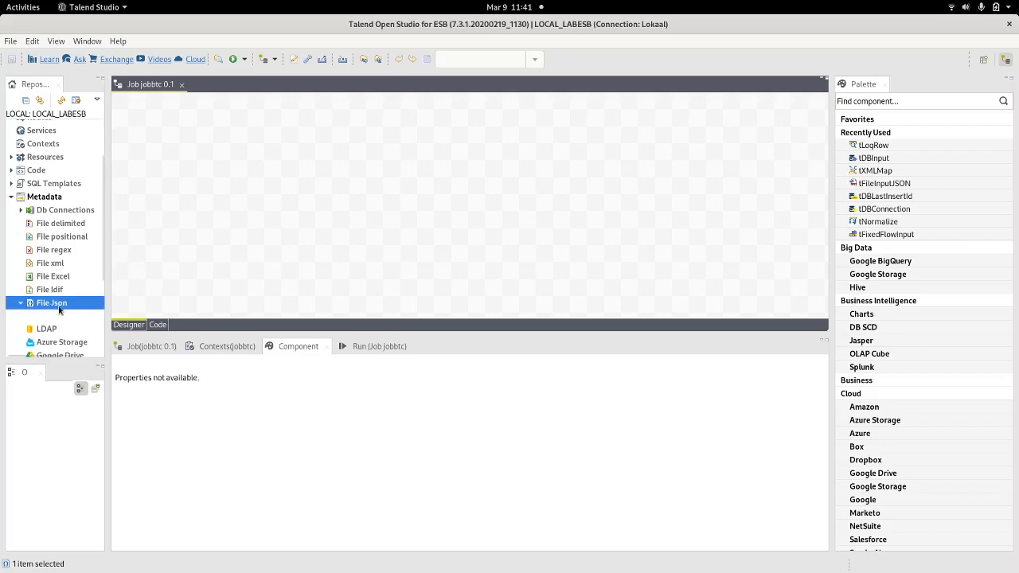
click(21, 303)
scroll(44, 322, down, 1)
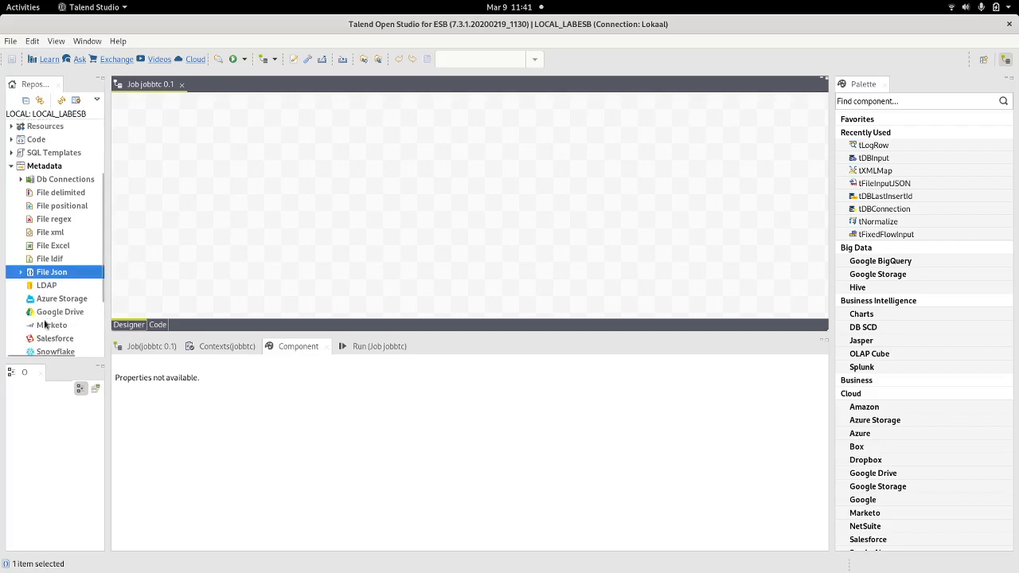
click(23, 273)
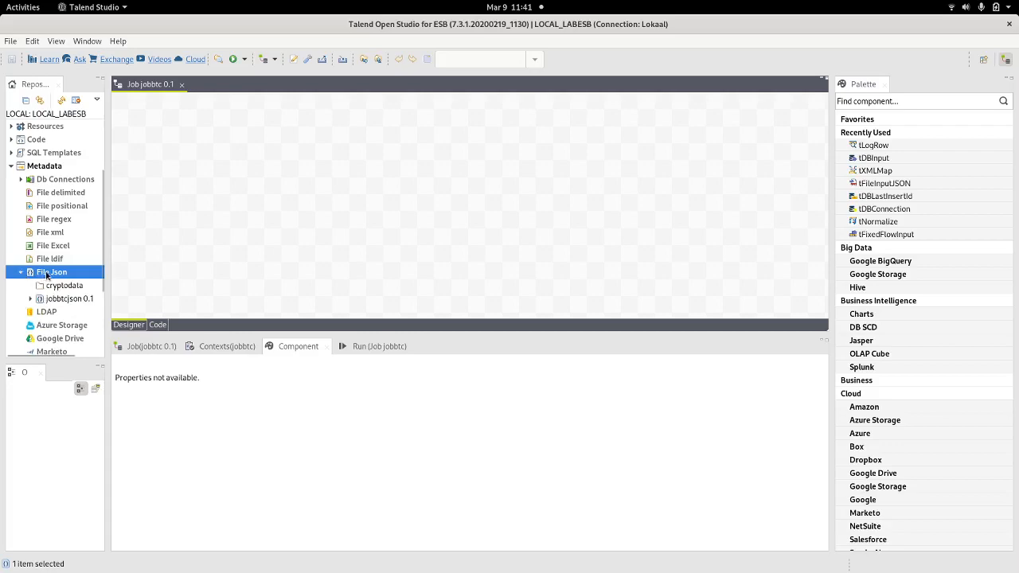
click(49, 299)
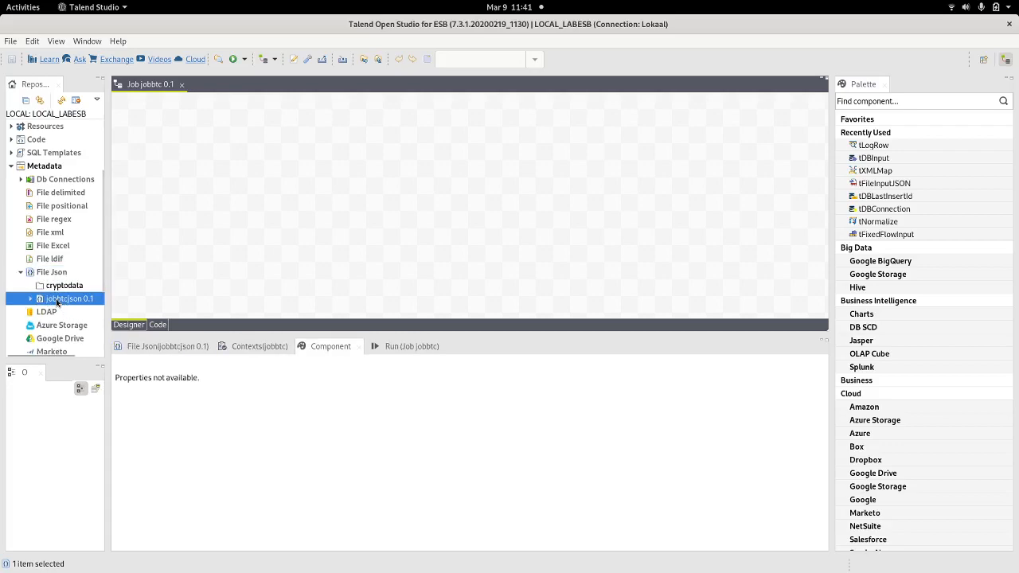
drag(57, 299, 68, 288)
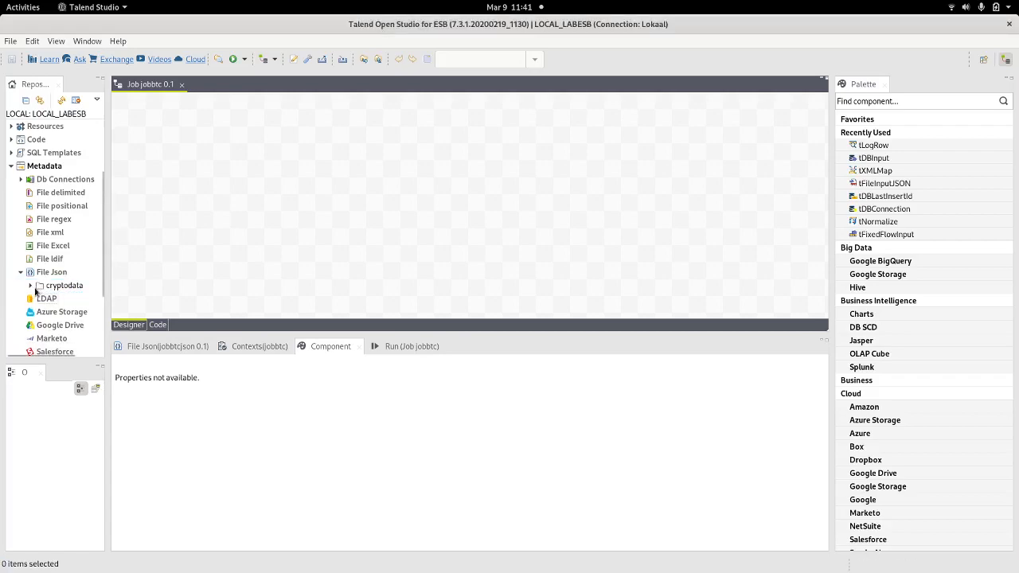
click(31, 285)
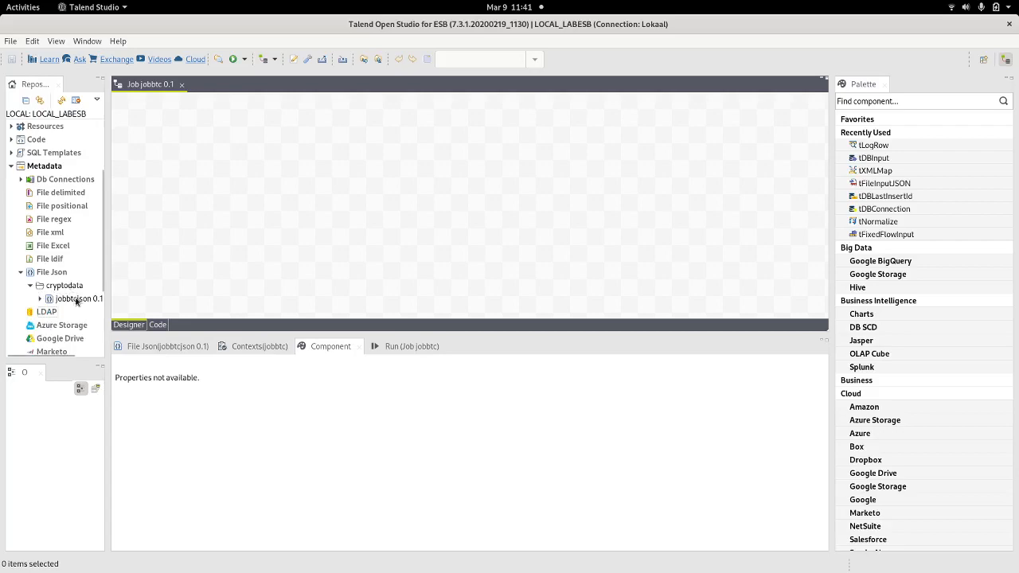
drag(61, 301, 205, 207)
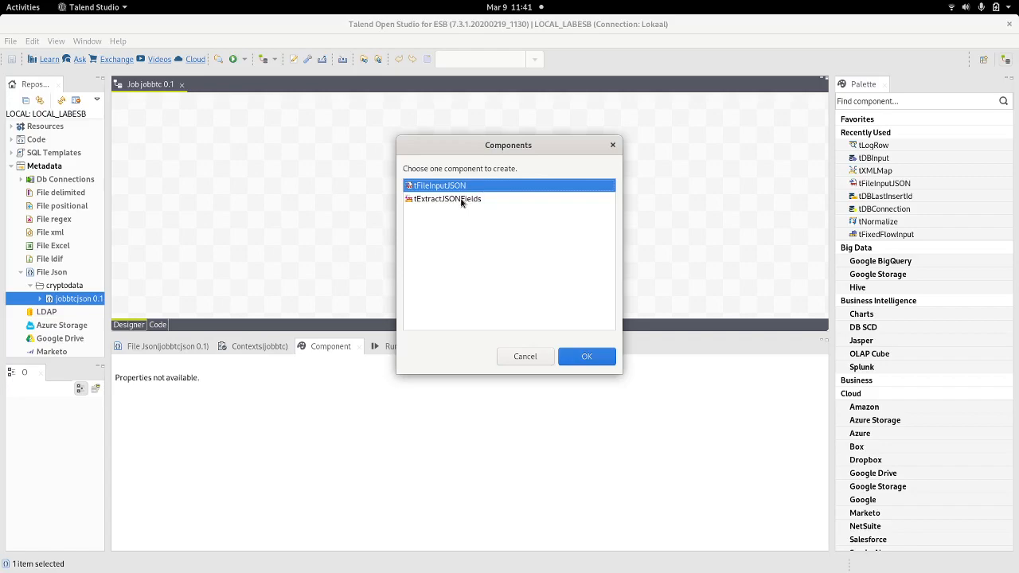
Step: Create the dropped jobbtcjson metadata as a tFileInputJSON component and view its settings
click(585, 357)
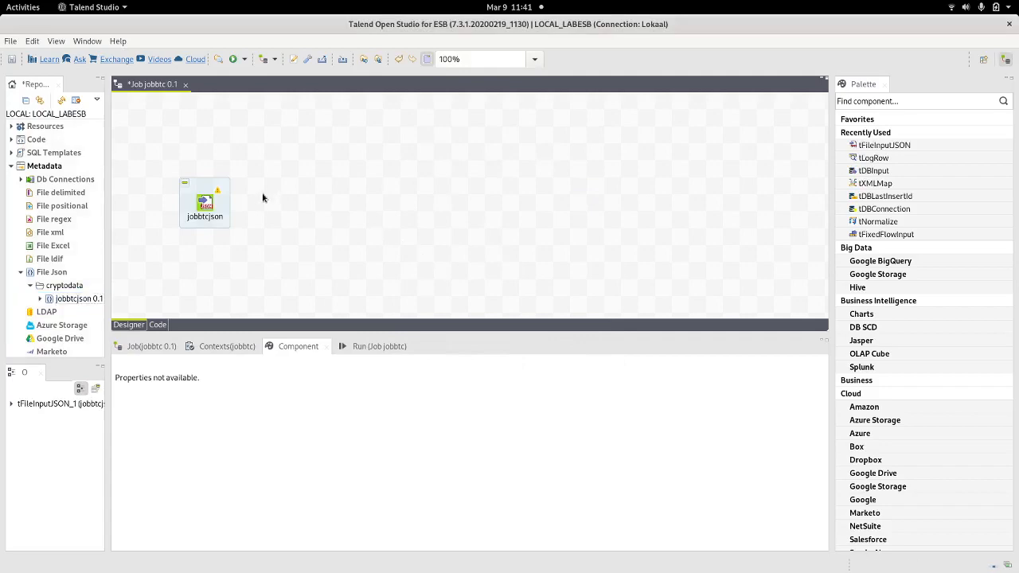
click(211, 205)
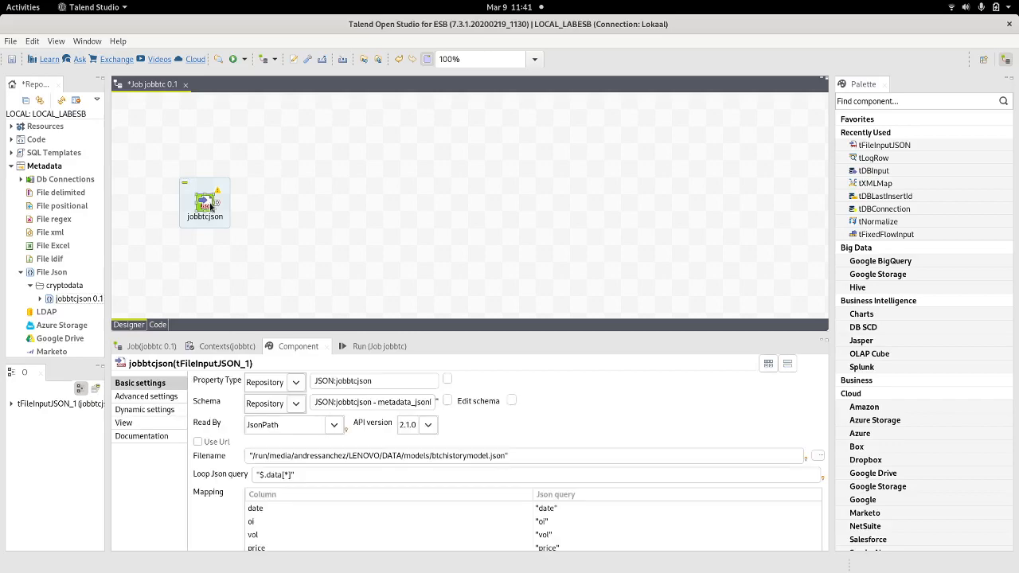
Step: Place a tXMLMap component on the jobbtc canvas via the 'tx' search
click(340, 182)
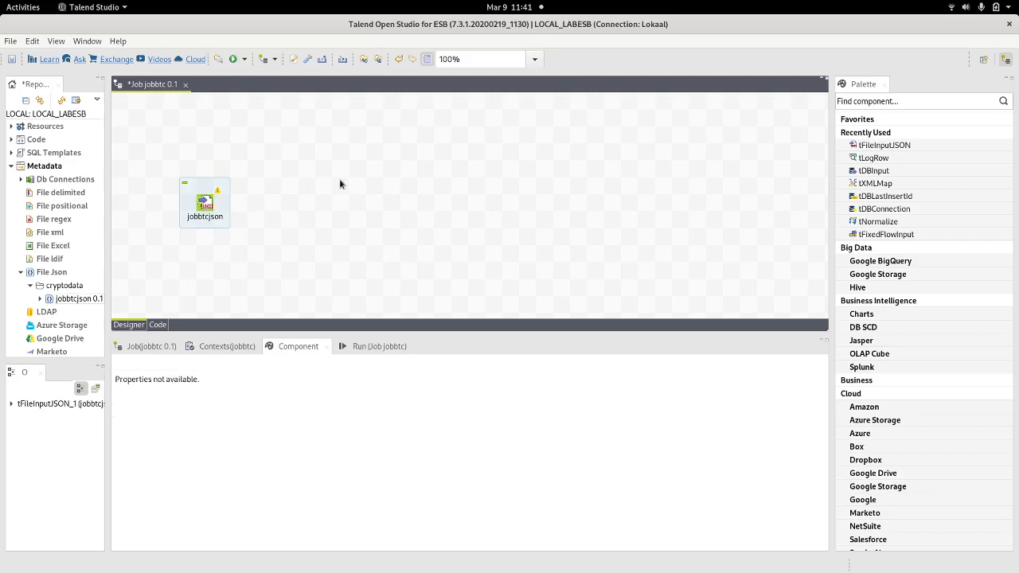
text(txm)
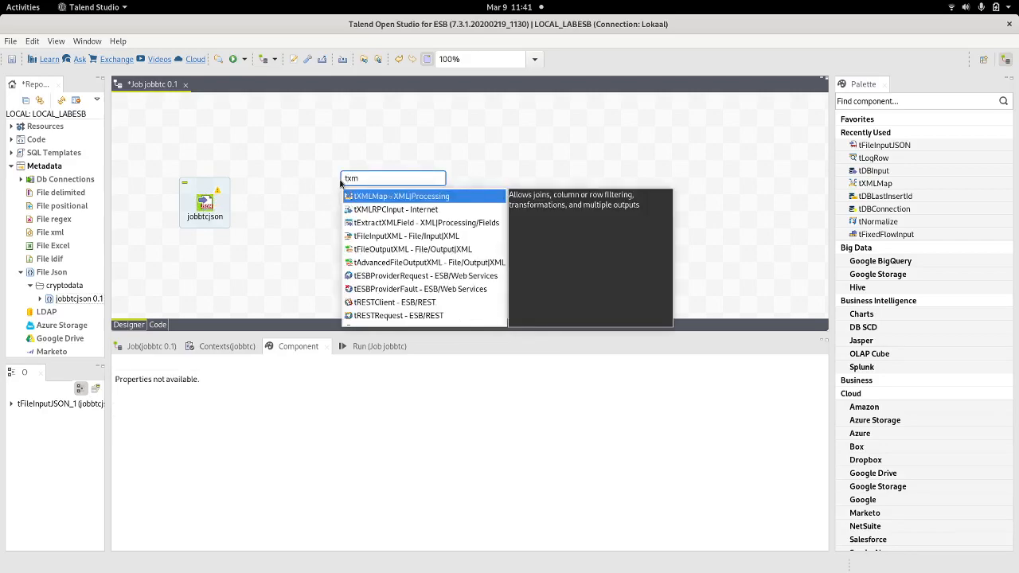
key(BackSpace)
key(BackSpace)
key(BackSpace)
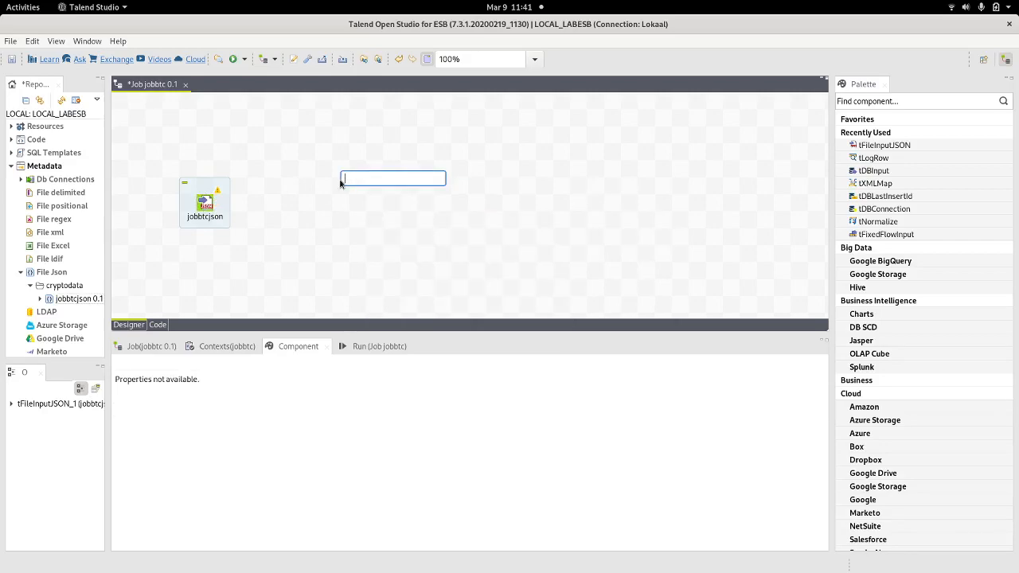
click(377, 218)
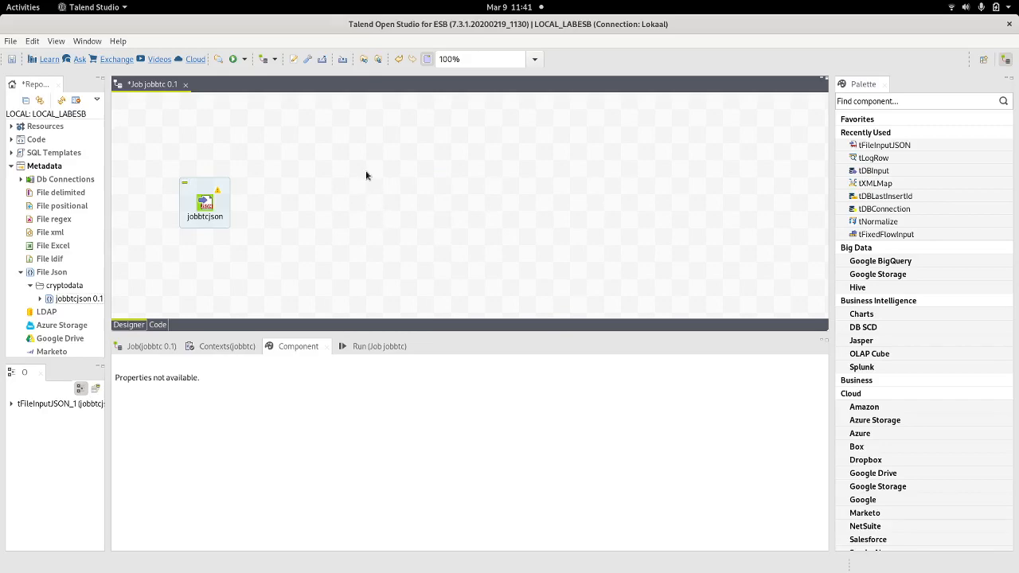
text(tx)
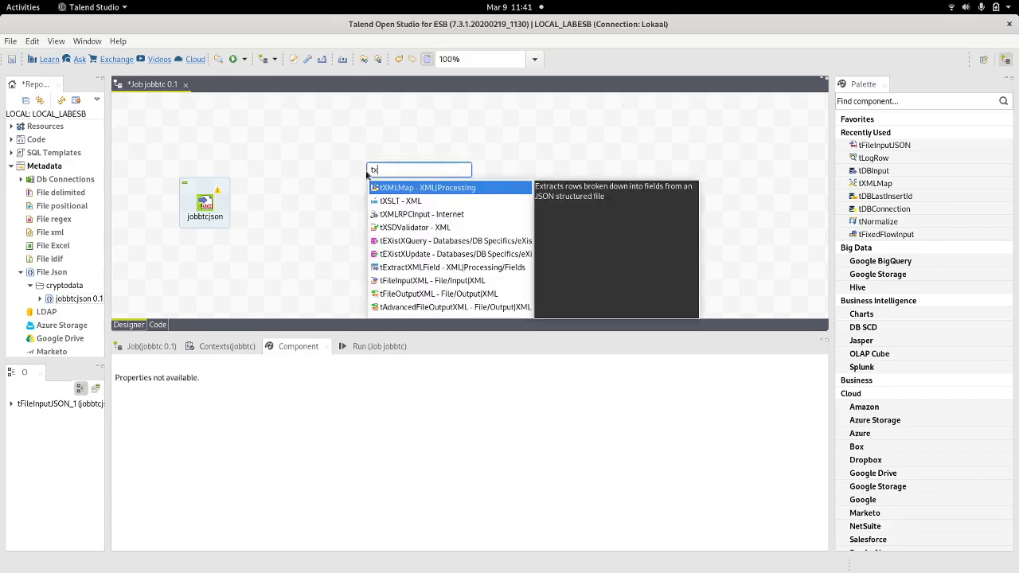
double_click(393, 189)
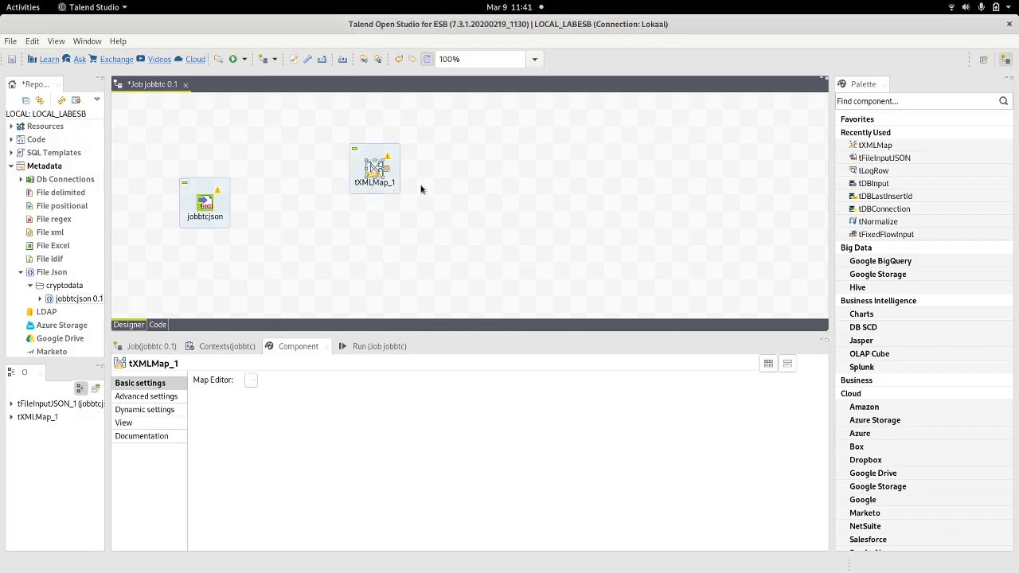
Step: Connect jobbtcjson to tXMLMap_1 with a row1 Main link and align them
click(209, 206)
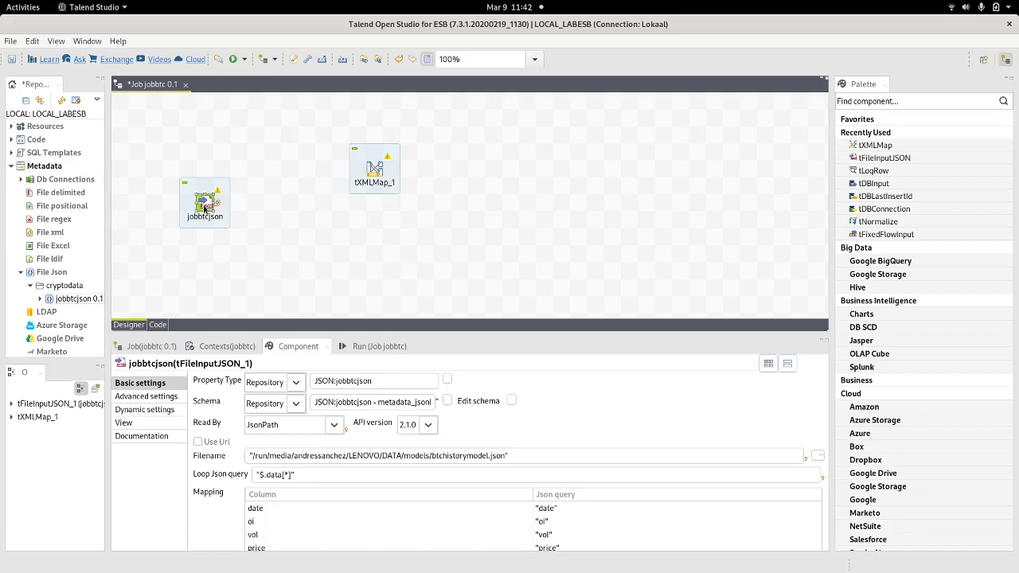
right_click(204, 209)
mouse_move(303, 215)
click(350, 215)
click(373, 171)
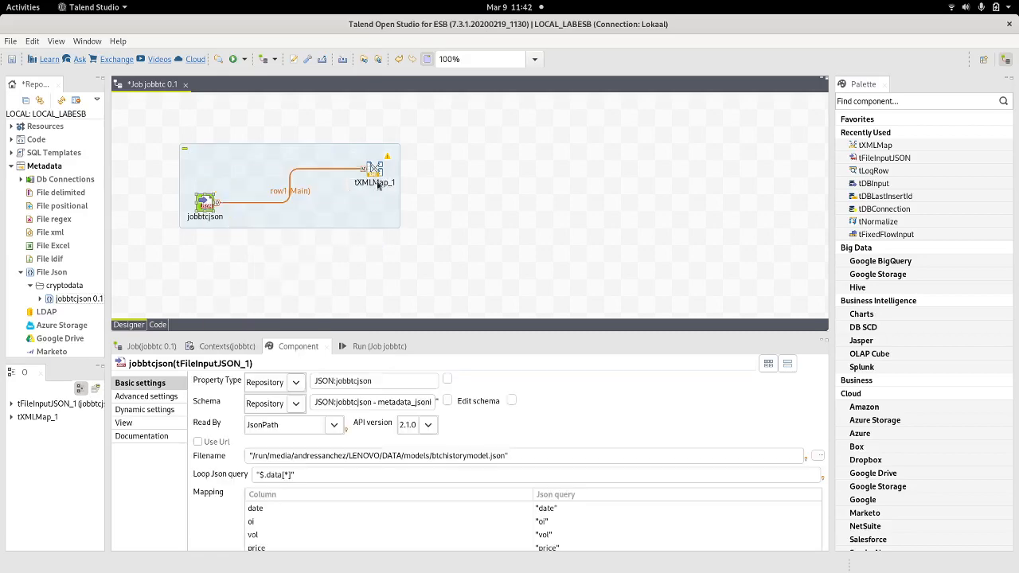
drag(376, 175, 390, 207)
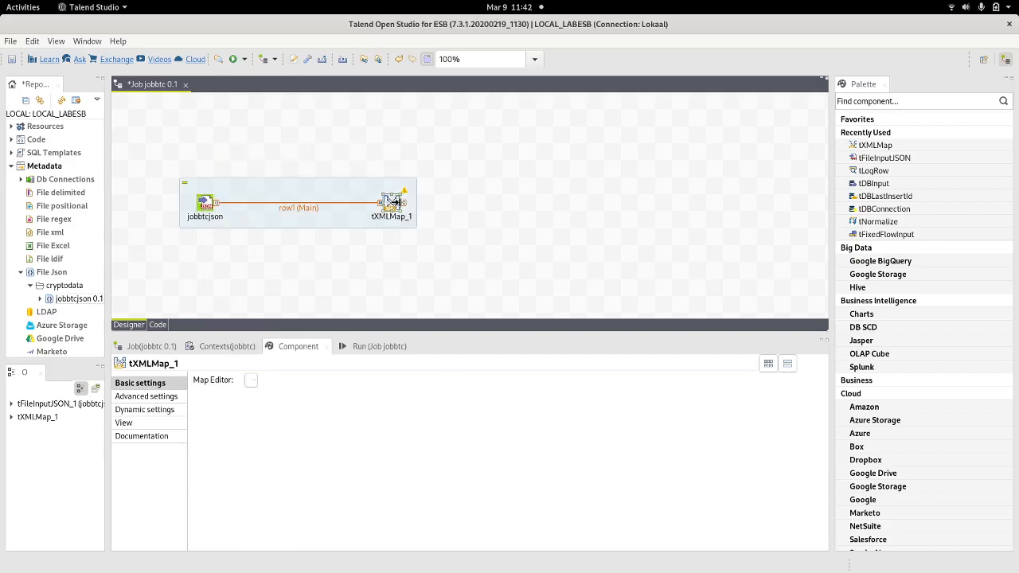
double_click(389, 205)
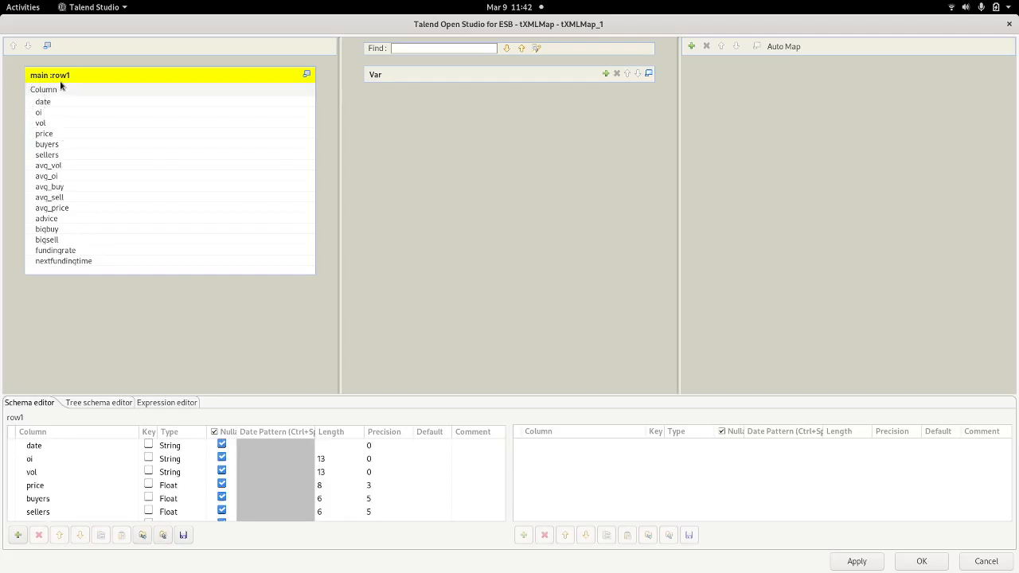
click(1007, 26)
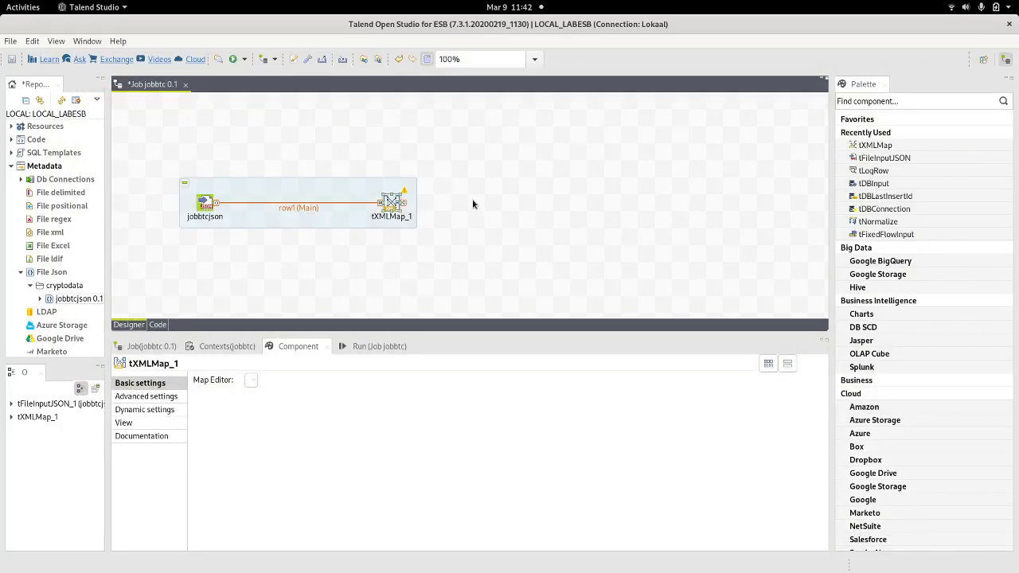
Step: Add a tLogRow_1 component to the right of tXMLMap_1
text(t)
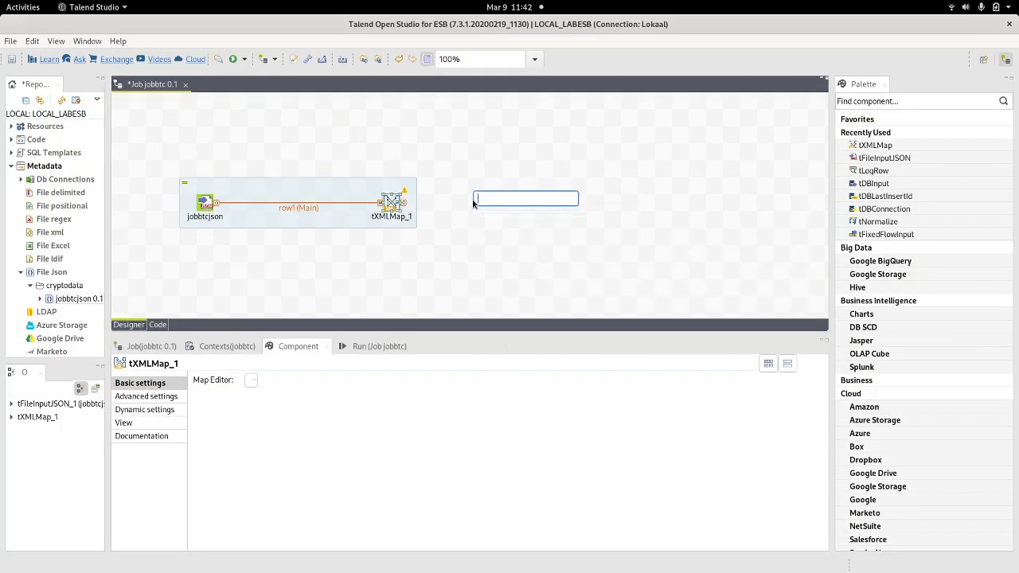
text(db)
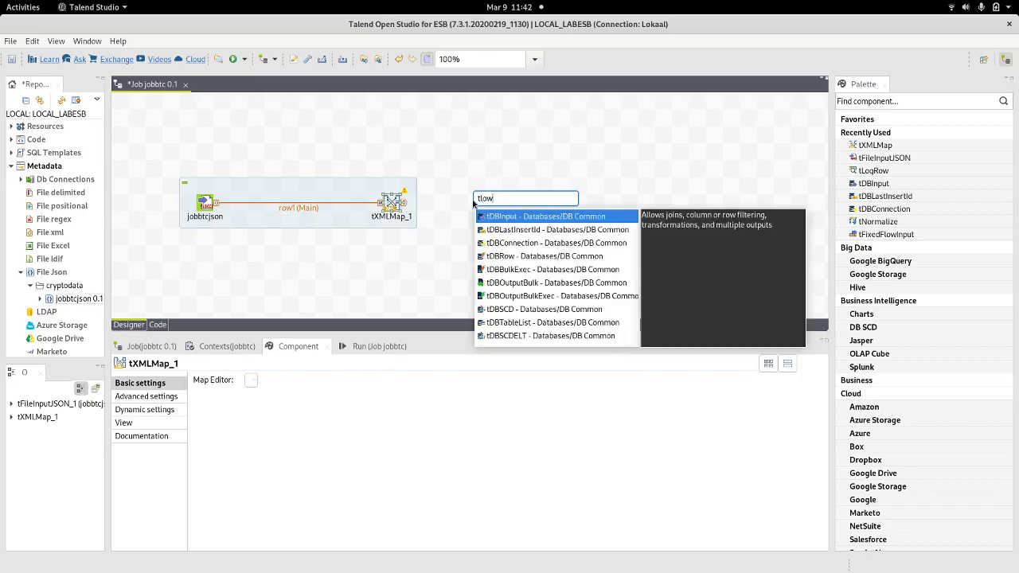
key(BackSpace)
key(BackSpace)
text(l)
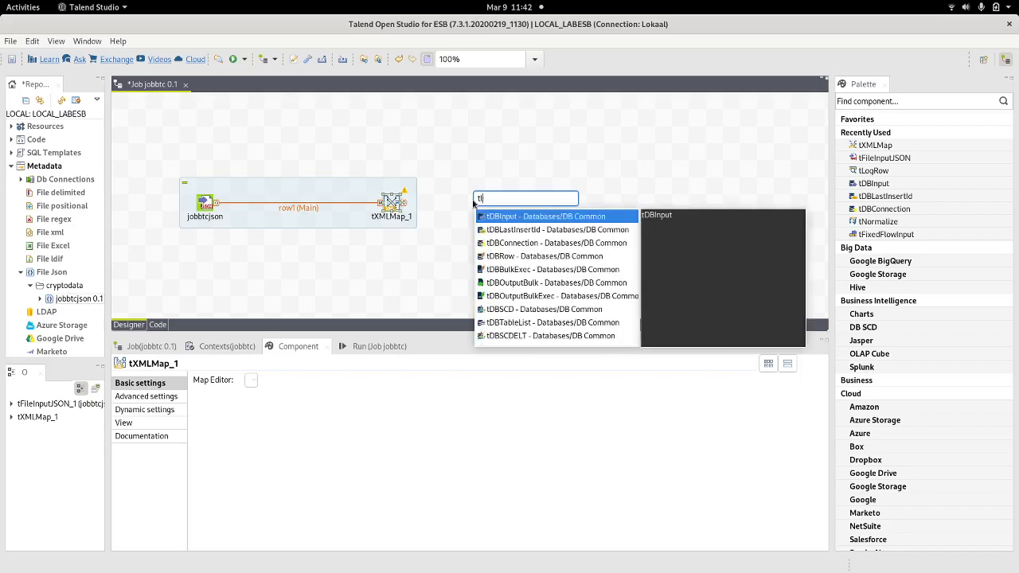
text(ro)
key(Return)
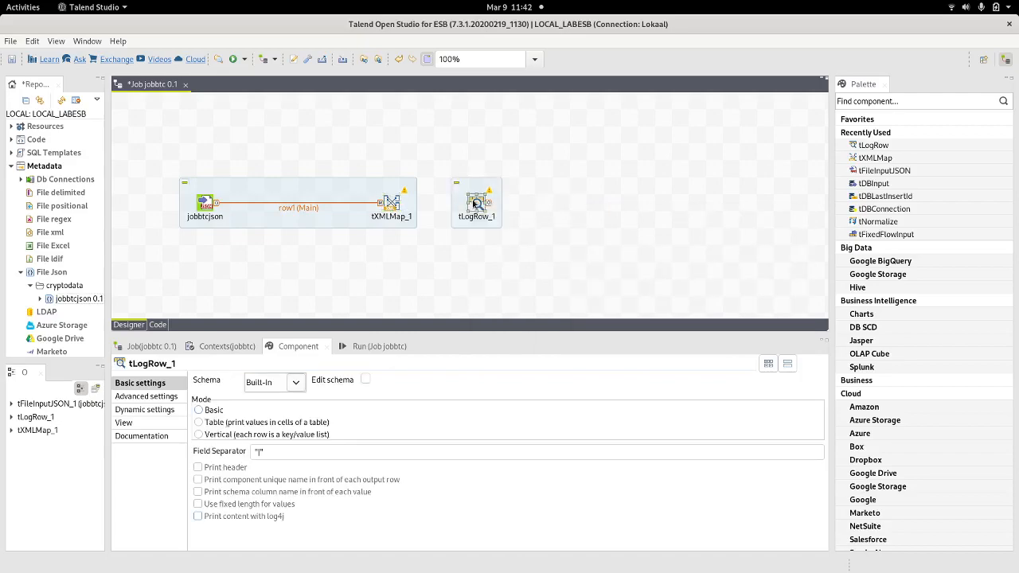
drag(476, 203, 492, 203)
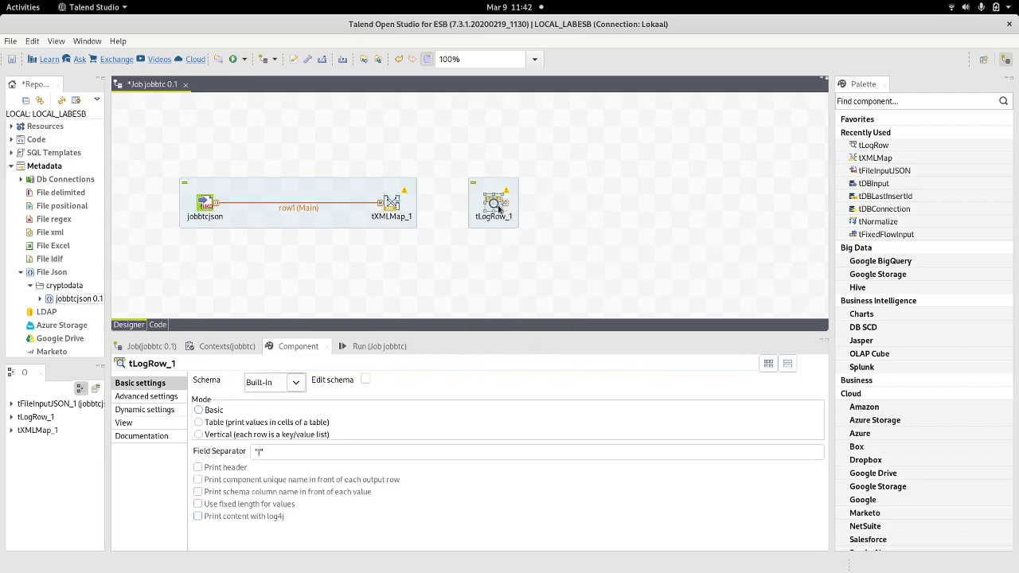
Step: Link tXMLMap_1 to tLogRow_1 through a new output named end
drag(403, 205, 489, 210)
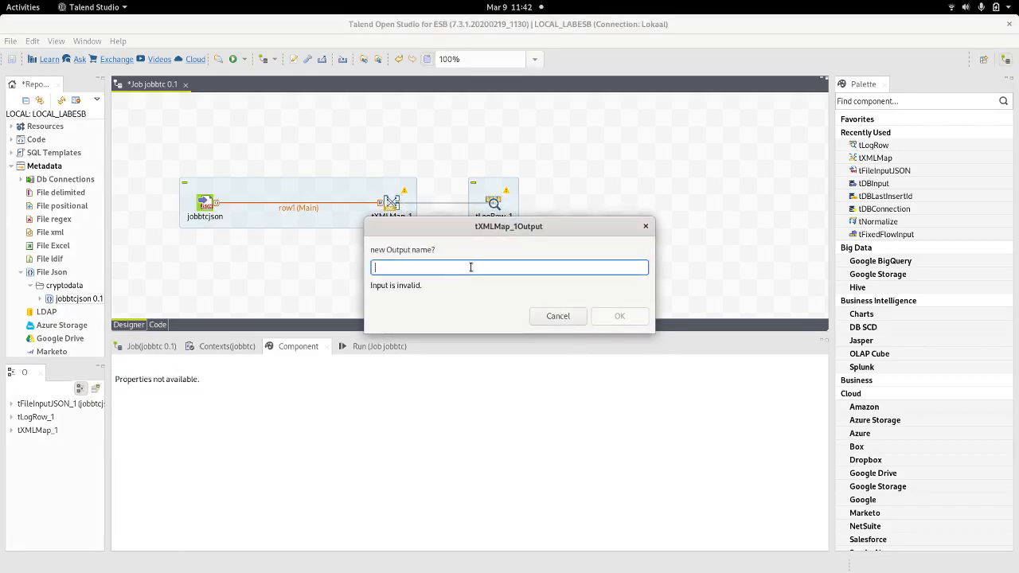
text(en)
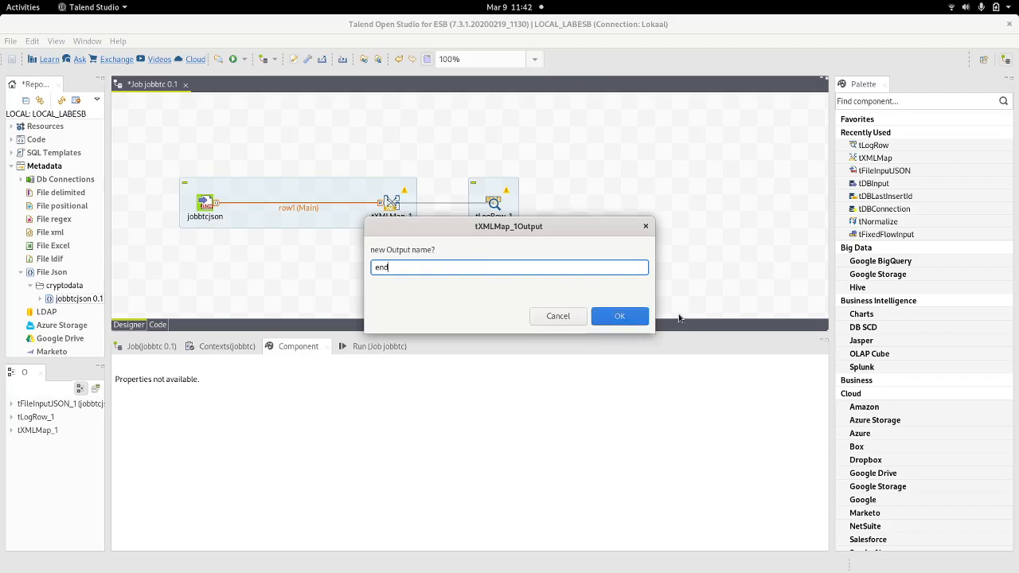
text(d)
click(627, 316)
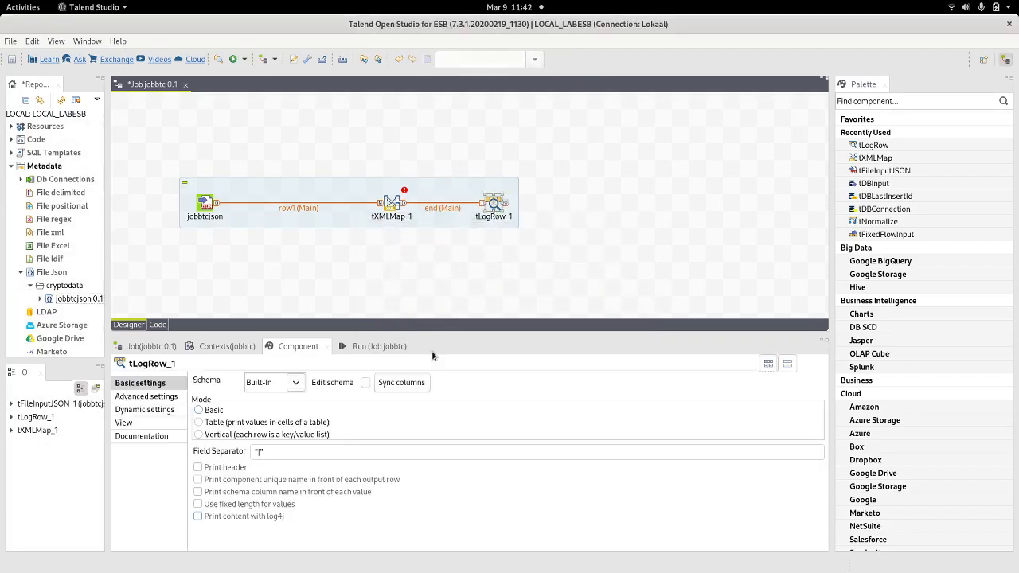
mouse_move(450, 336)
mouse_down()
mouse_move(468, 261)
mouse_move(457, 346)
mouse_up()
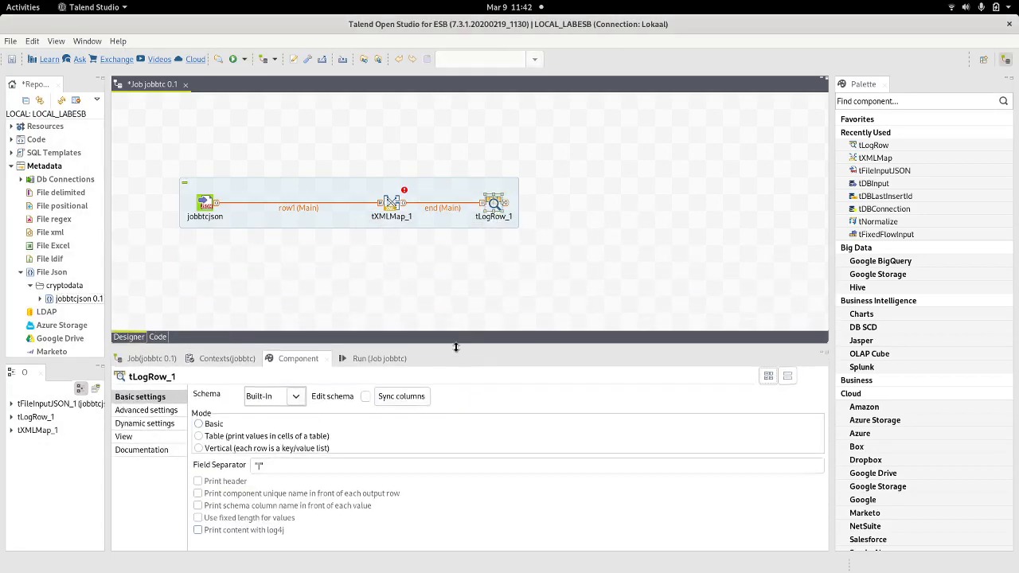
Step: In tXMLMap_1's editor, map row1.price into the end output and accept
double_click(396, 203)
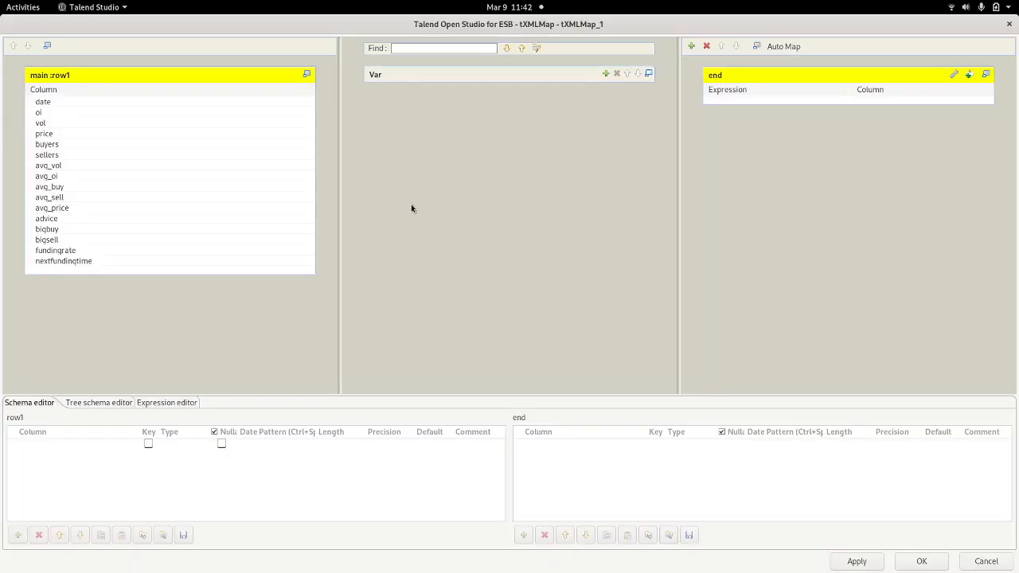
click(83, 106)
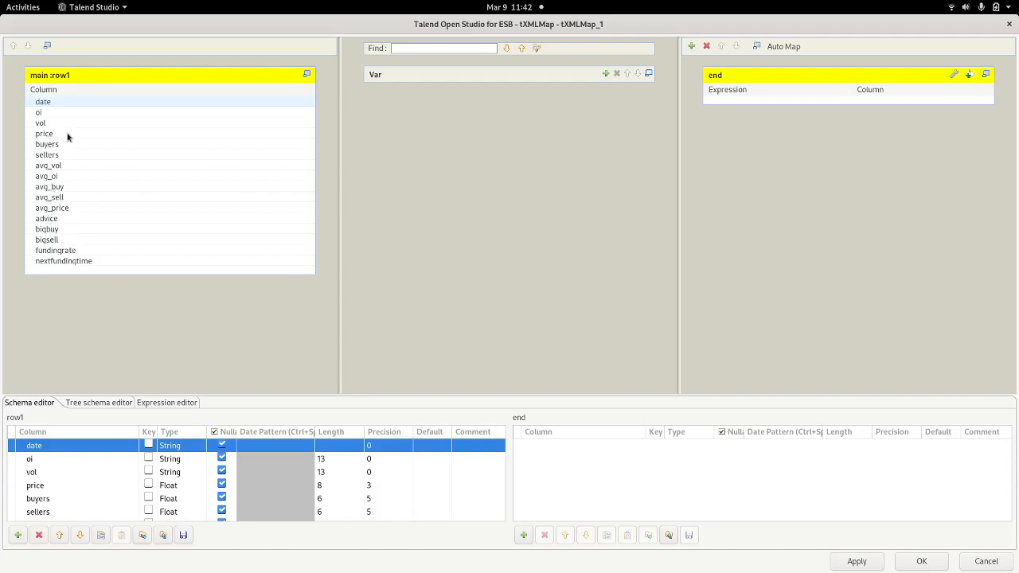
drag(70, 134, 759, 100)
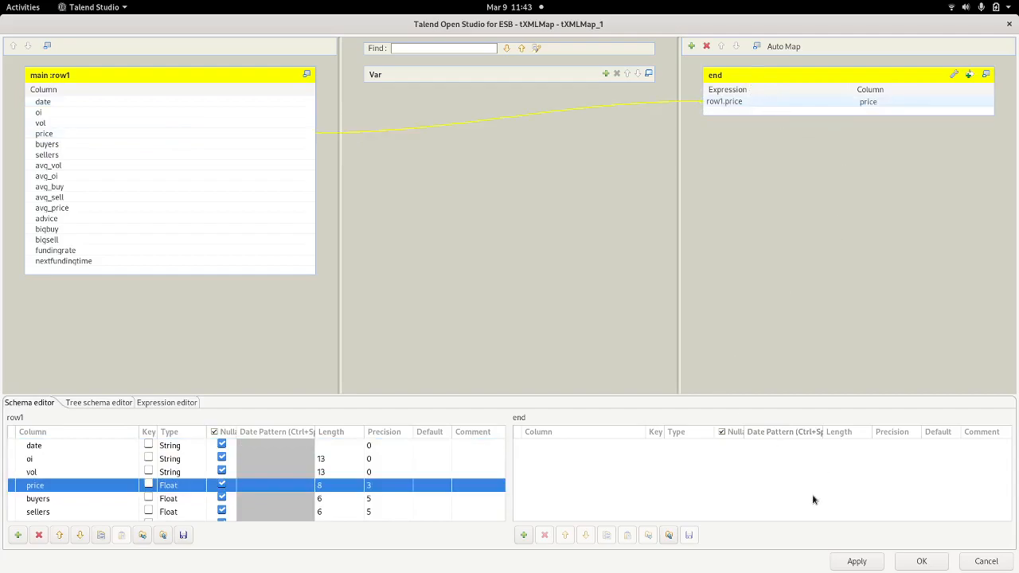
click(921, 561)
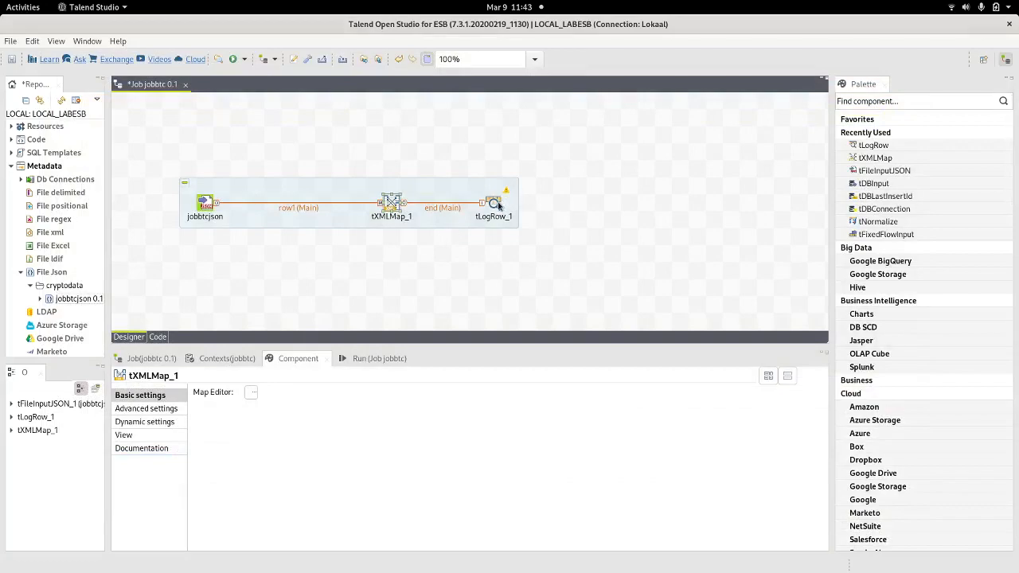
Step: Reopen the tXMLMap_1 mapping editor to verify the price mapping, then close it
click(498, 205)
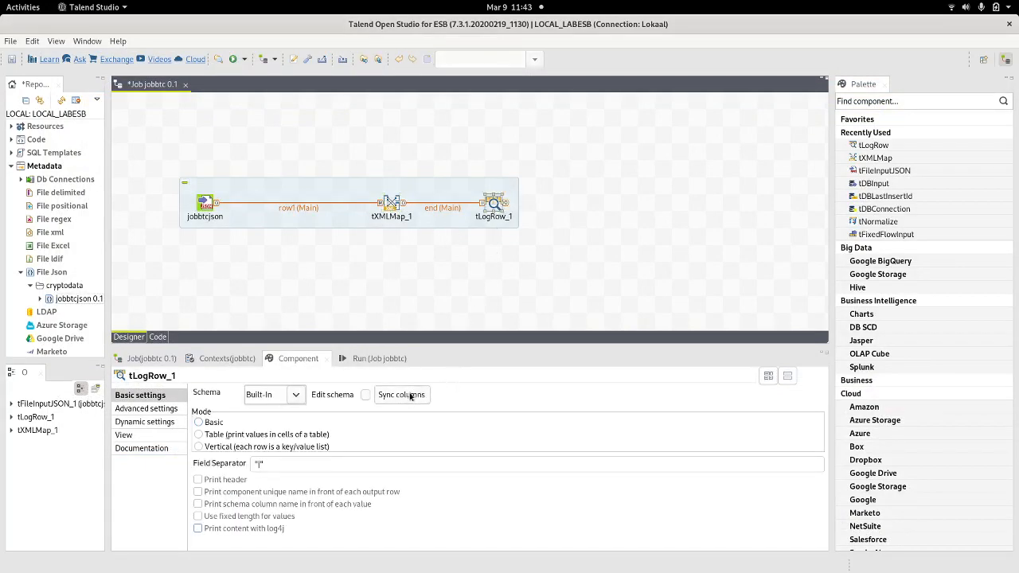
click(538, 226)
double_click(391, 210)
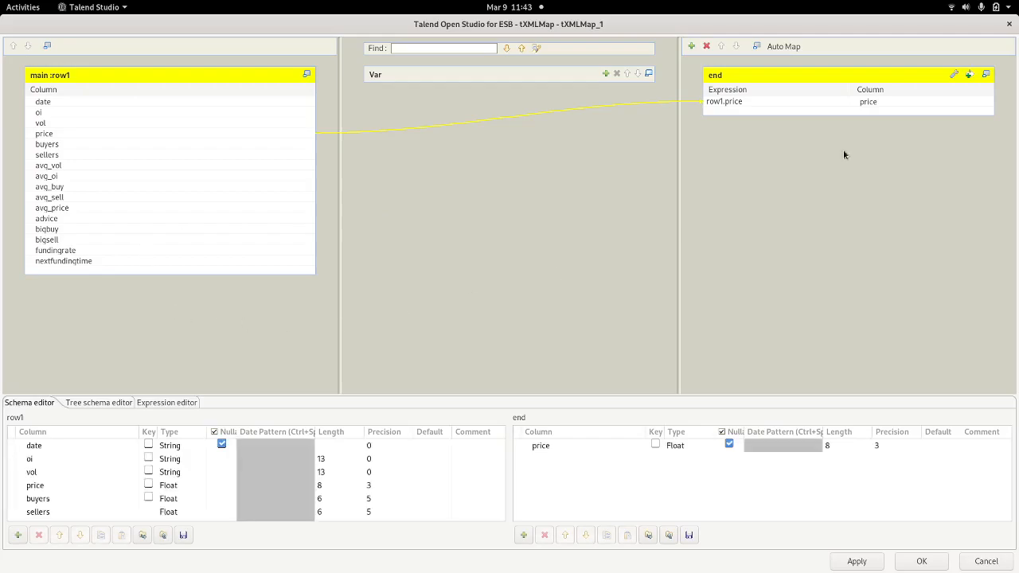
click(1009, 23)
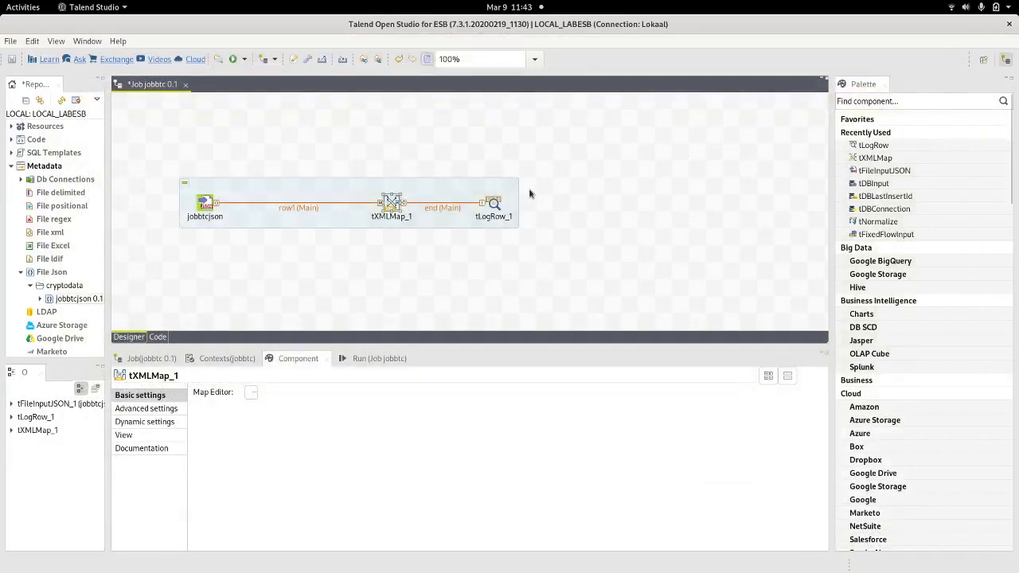
Step: Drop the jobbtc 0.1 database connection onto the job as a tDBInput(JDBC) component
click(22, 180)
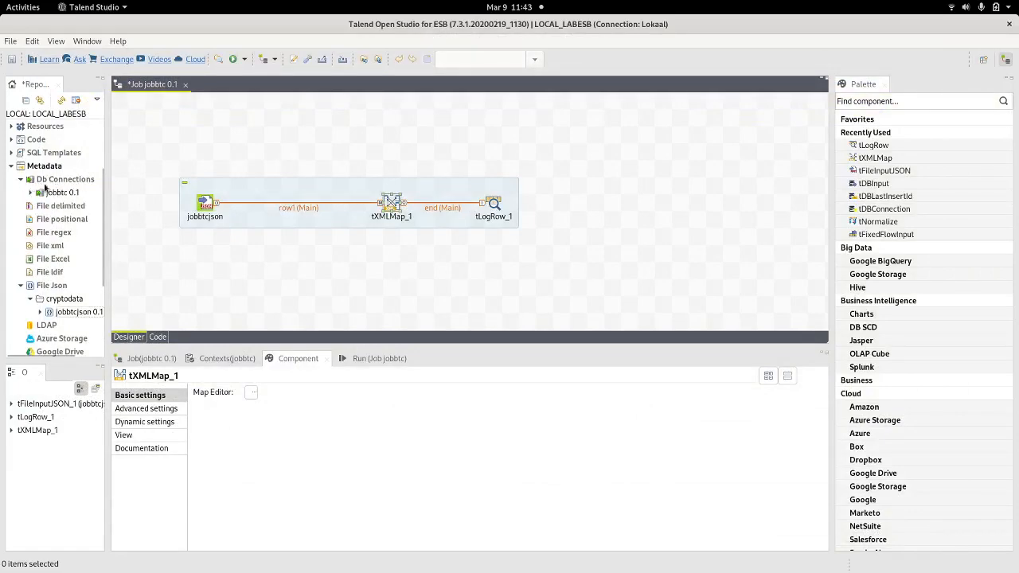
drag(57, 193, 379, 119)
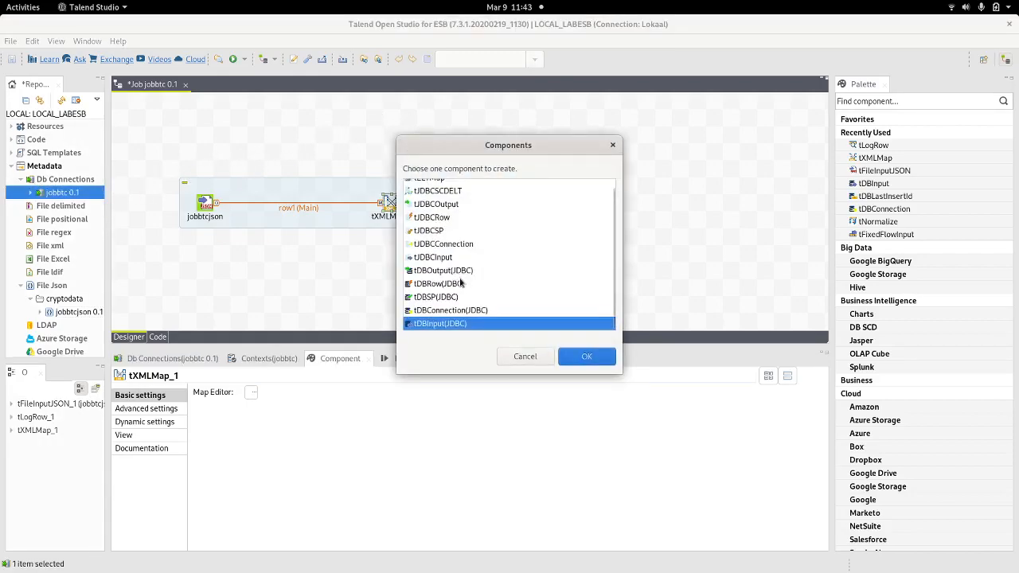
scroll(460, 286, up, 1)
scroll(462, 291, down, 1)
click(572, 361)
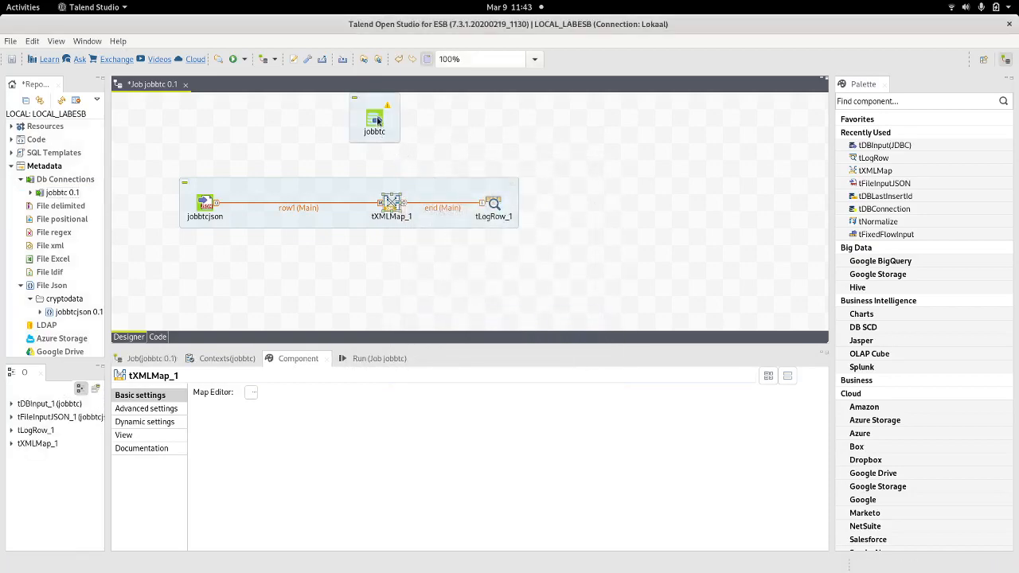
Step: Link the new jobbtc component to tXMLMap_1 with a Main row, making it the row2 lookup
right_click(378, 120)
mouse_move(406, 127)
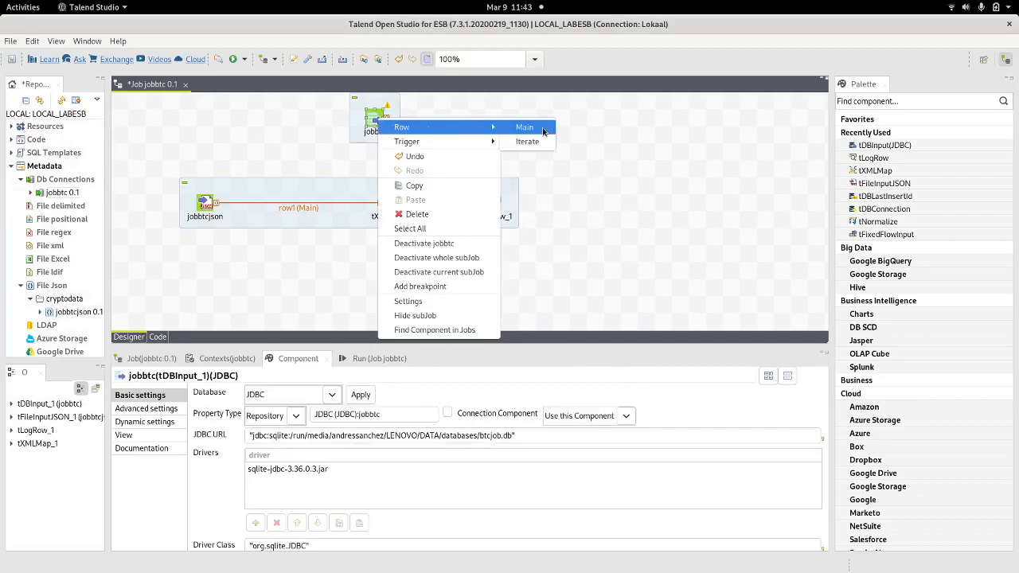
click(526, 126)
click(390, 203)
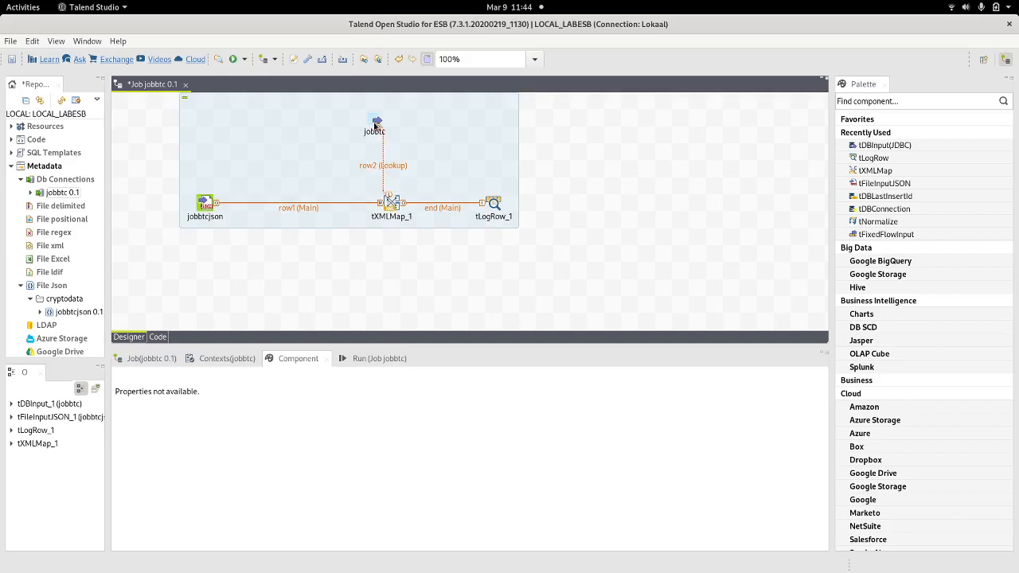
Step: In tXMLMap_1, set the row2 lookup to Reload at each row, keeping All rows matching
double_click(392, 204)
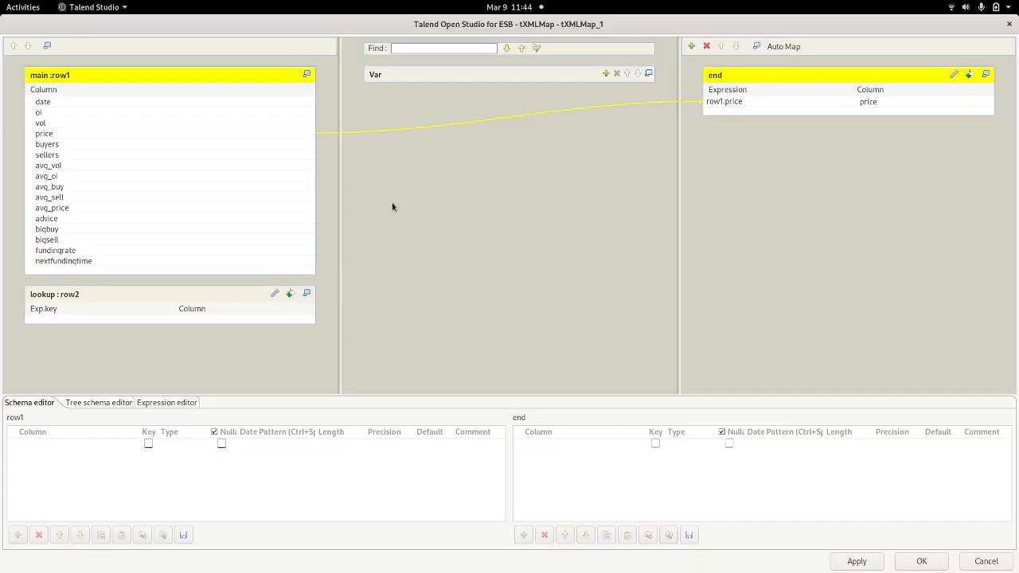
click(275, 295)
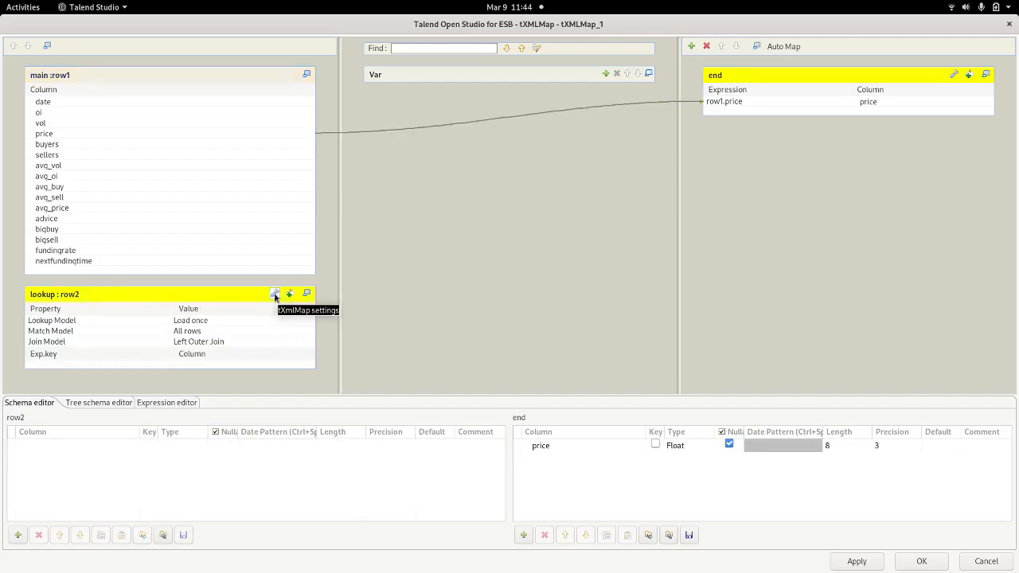
click(211, 321)
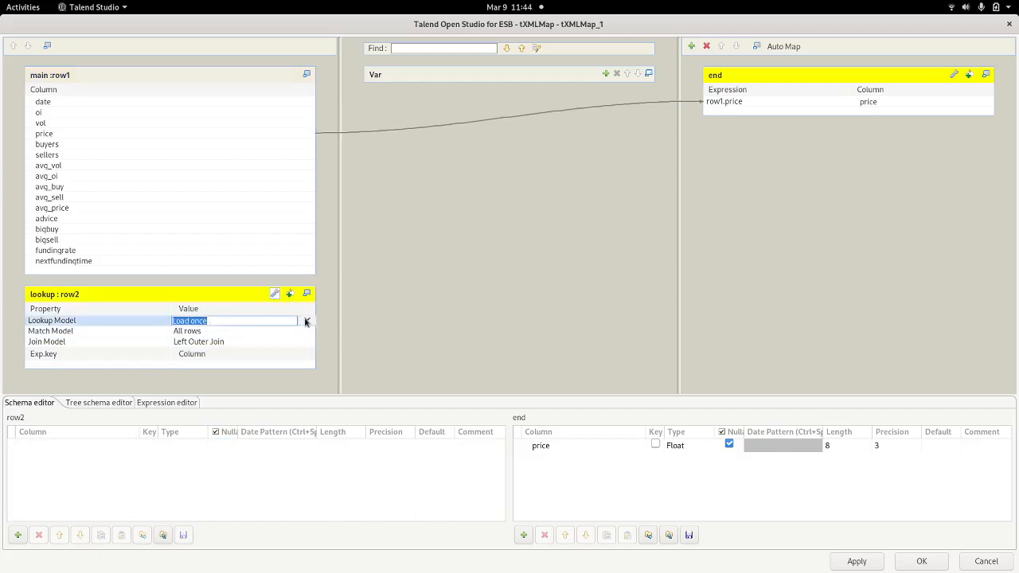
click(305, 321)
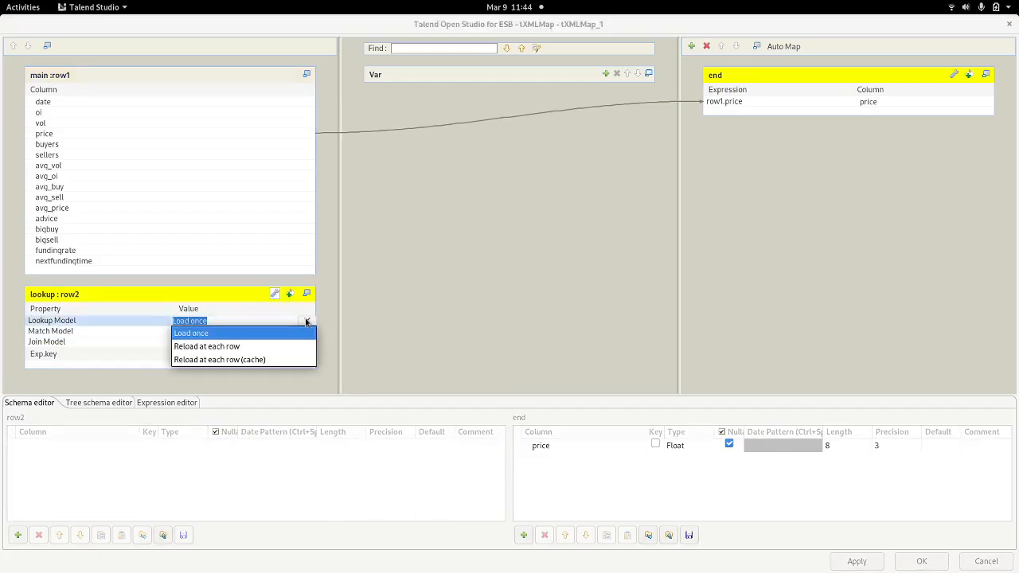
click(222, 348)
click(203, 332)
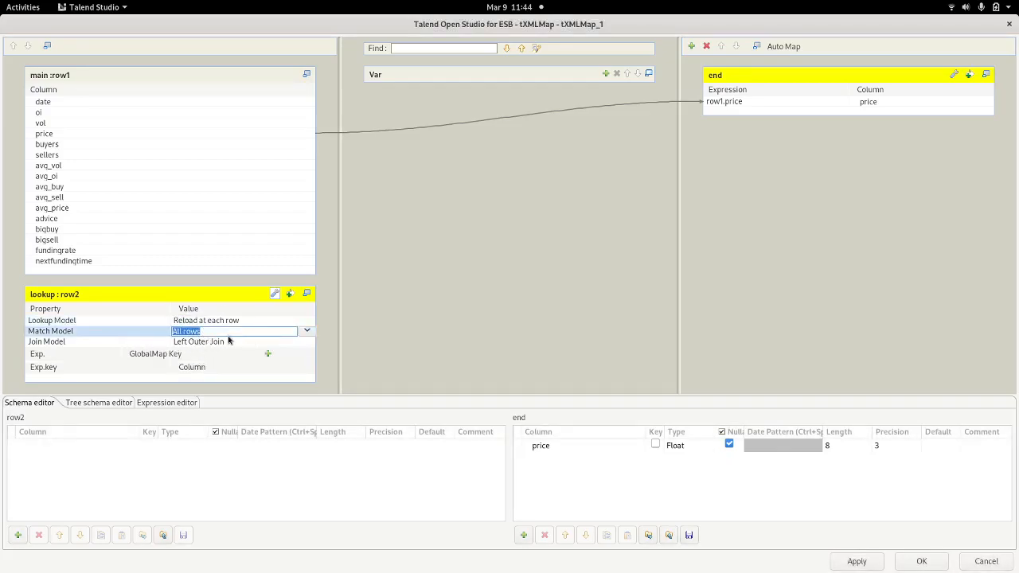
click(286, 377)
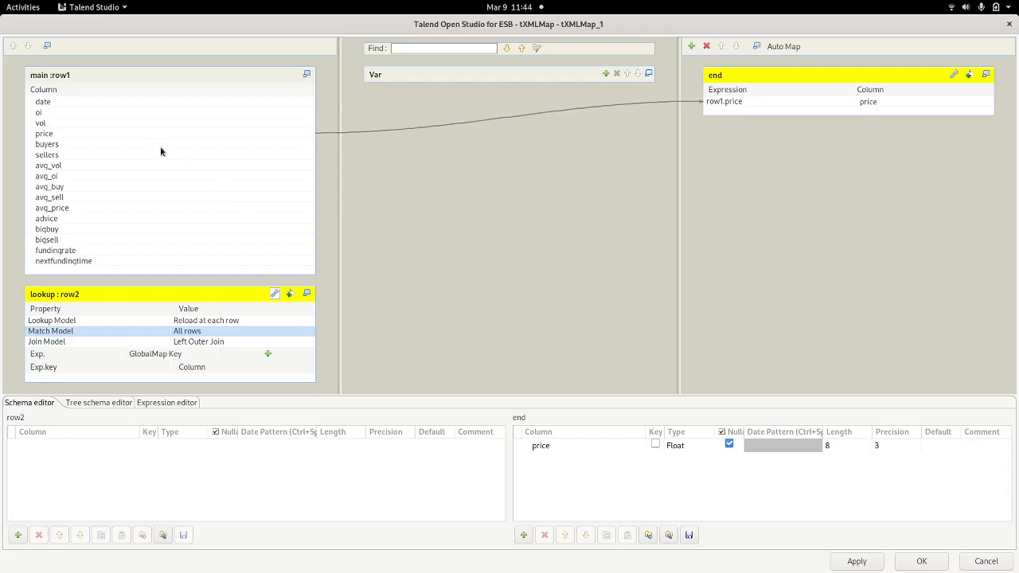
Step: Add a GlobalMap key named "date" and bind it to row1.date
click(267, 355)
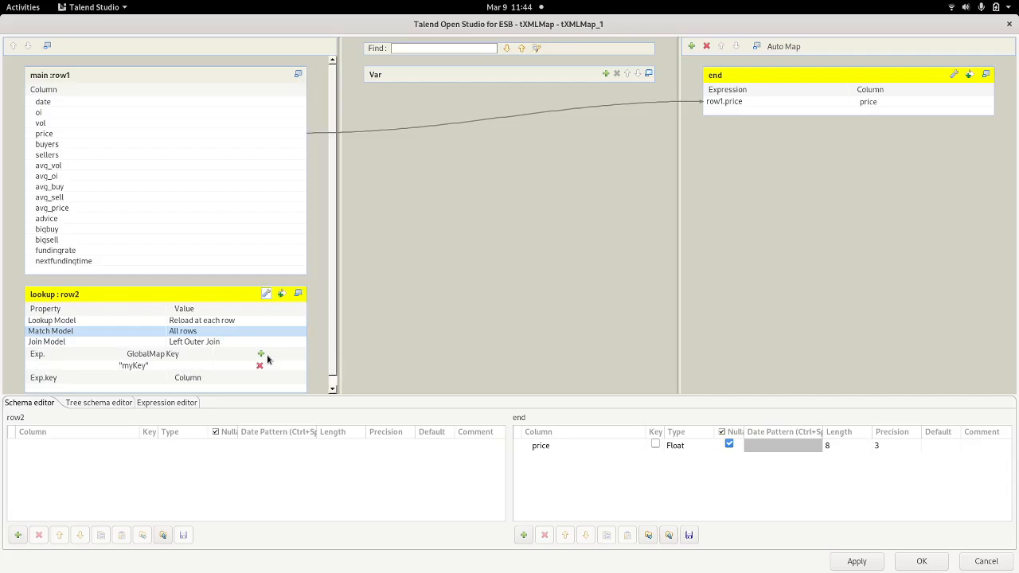
click(135, 367)
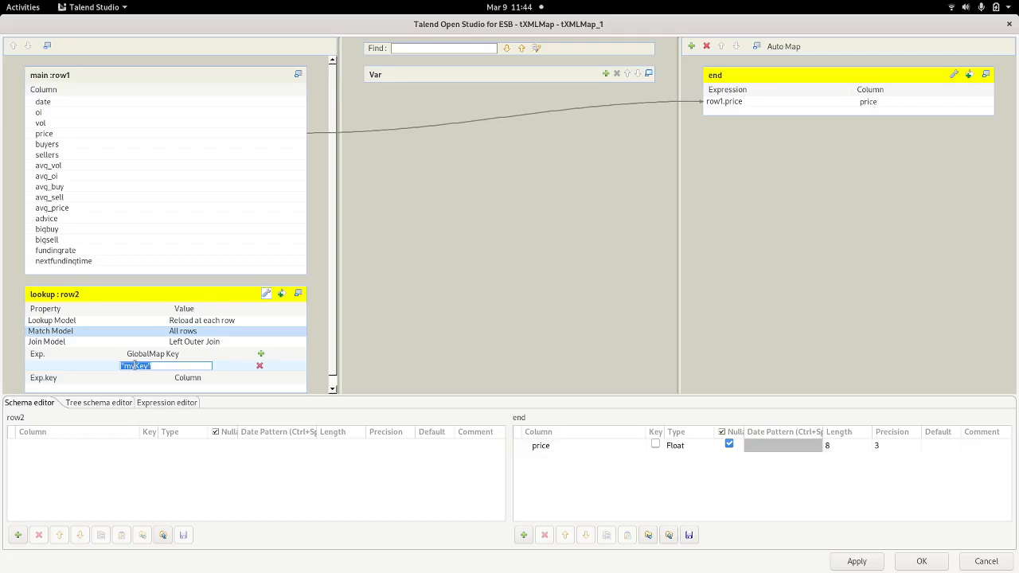
text("da)
click(98, 365)
drag(42, 102, 59, 370)
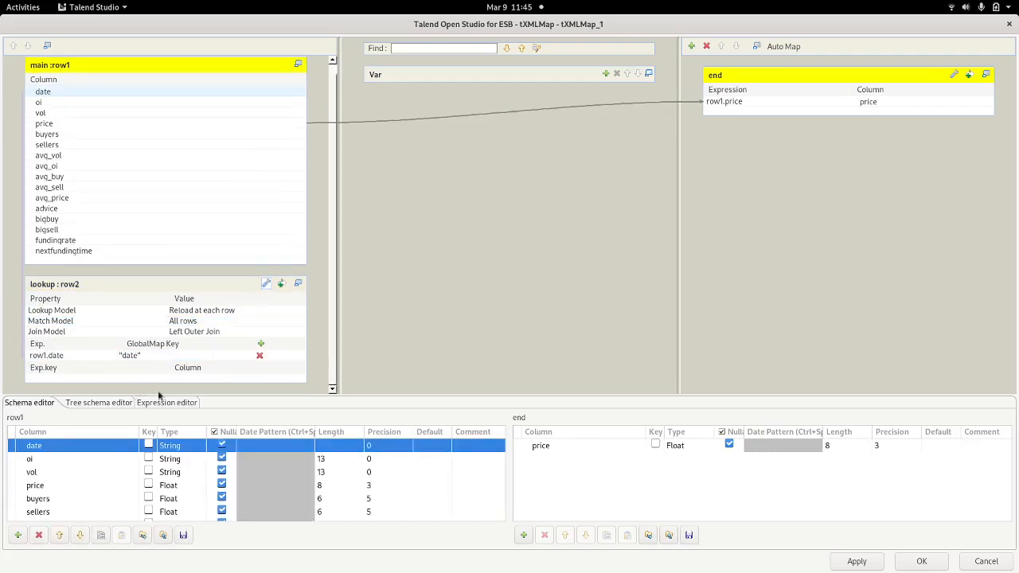
Step: Add a GlobalMap key "oi" bound to row1's oi column
click(260, 344)
click(132, 369)
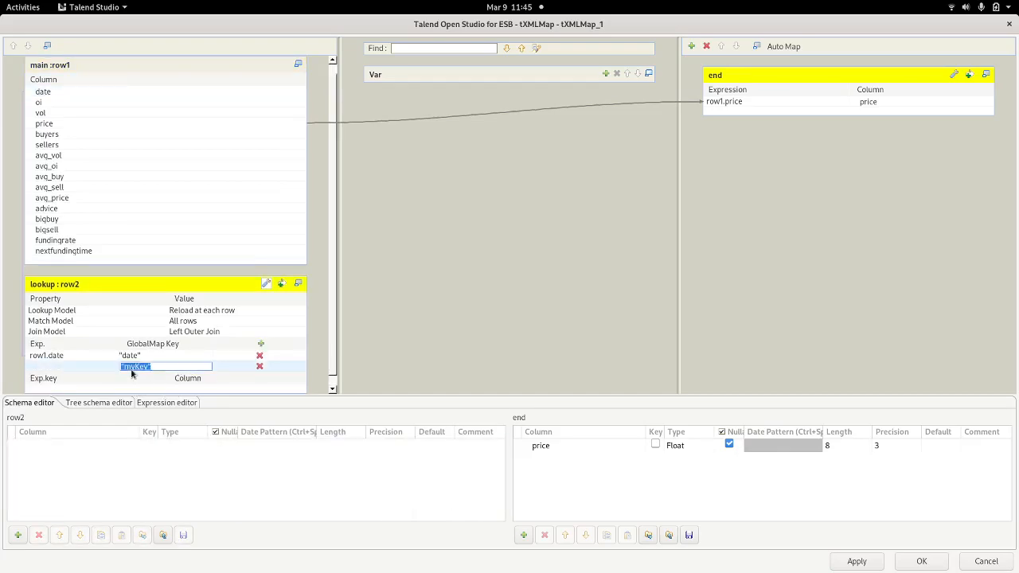
double_click(135, 365)
text(oi)
click(99, 367)
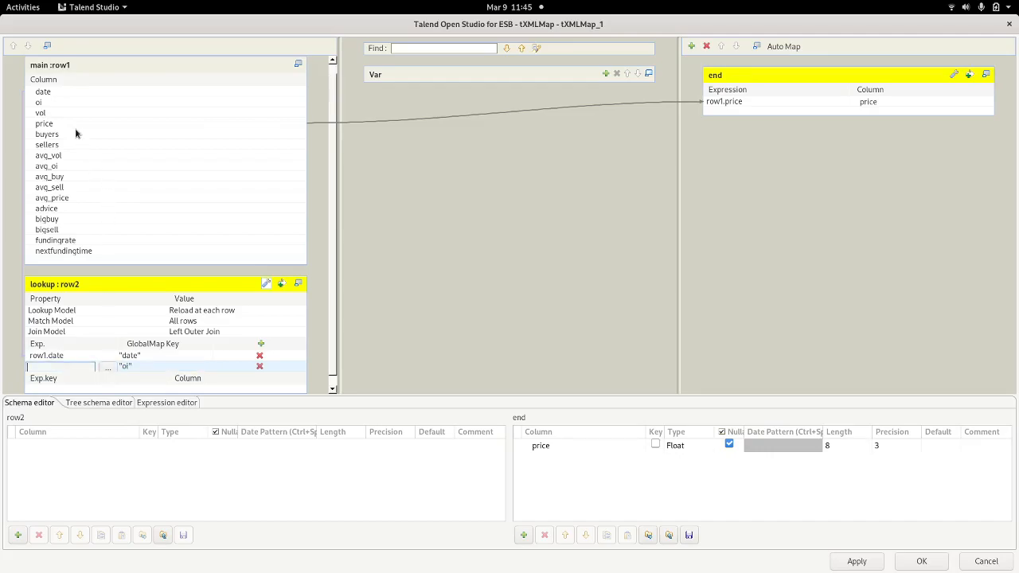
drag(40, 102, 60, 368)
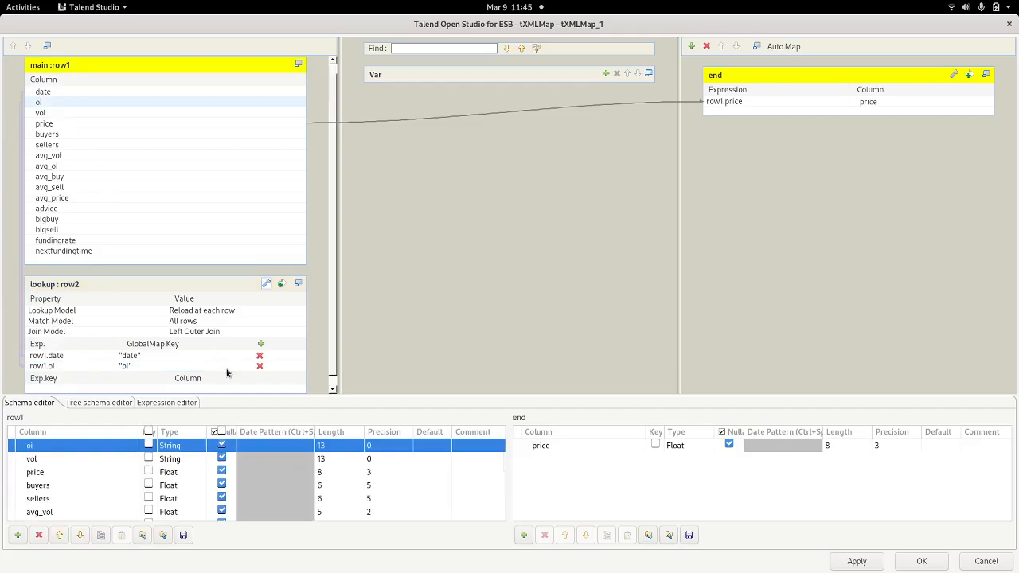
Step: Rename the remaining keys to "fundingrate" and "nextfundingtime"
key(alt+Tab)
key(alt+Tab)
key(alt+Tab)
key(alt+Tab)
key(alt+Tab)
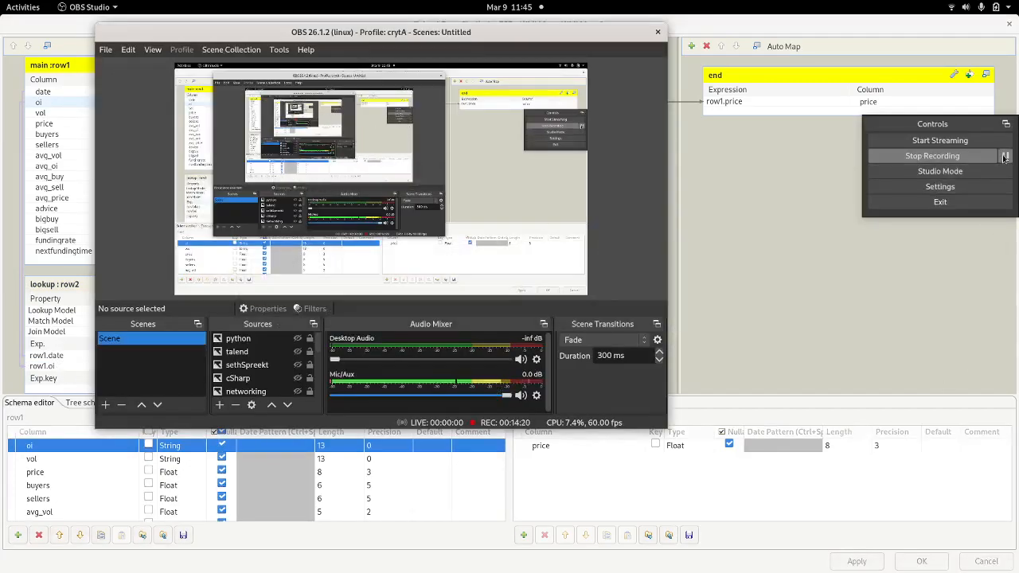
click(1004, 156)
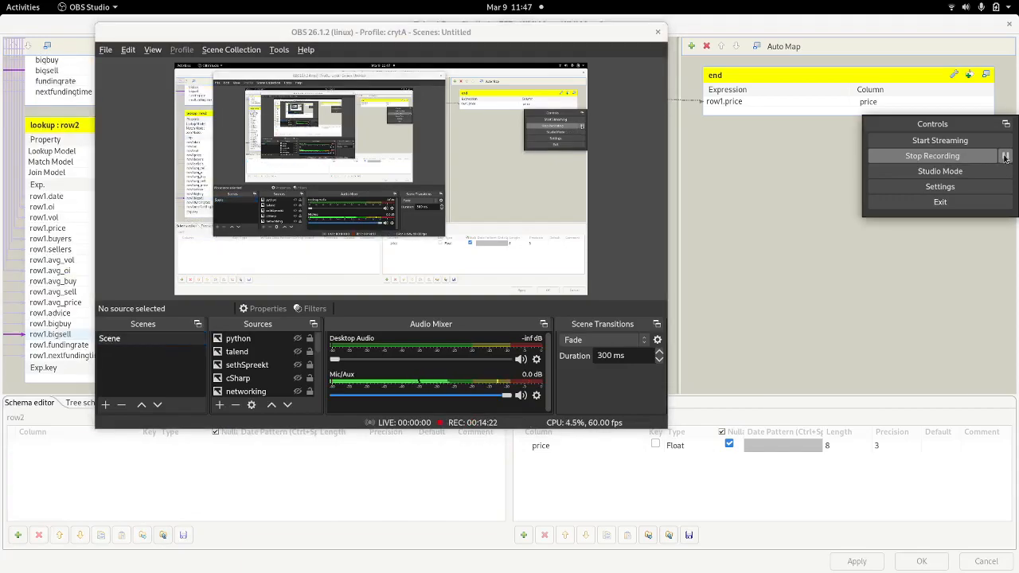
key(alt+Tab)
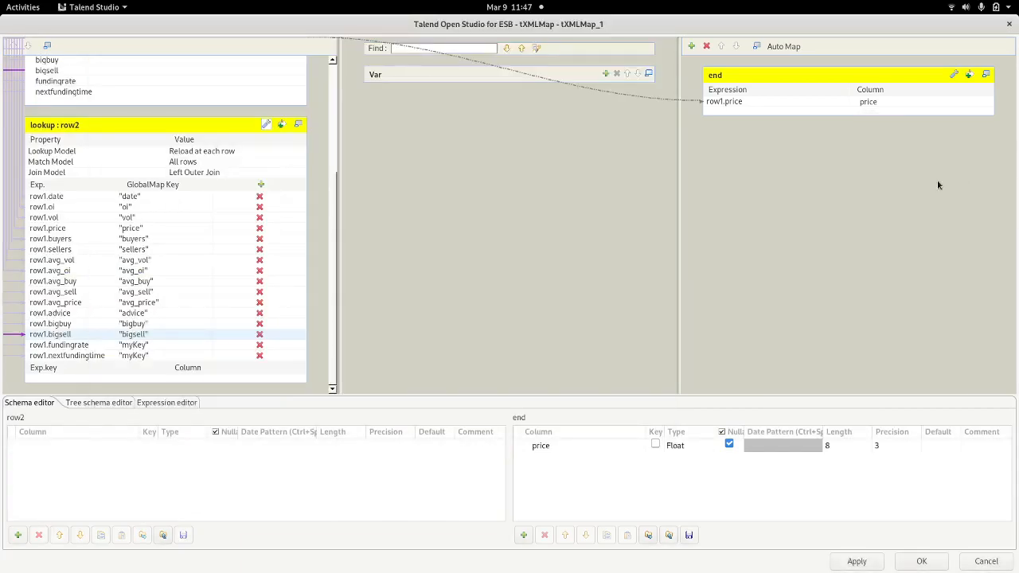
click(142, 348)
double_click(136, 347)
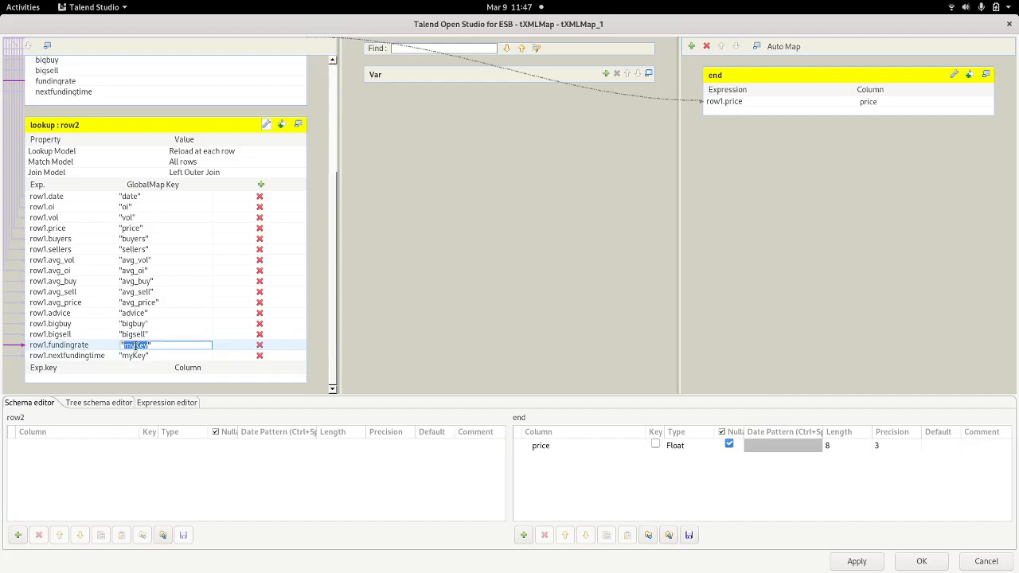
text(fundingrate)
click(132, 357)
double_click(132, 356)
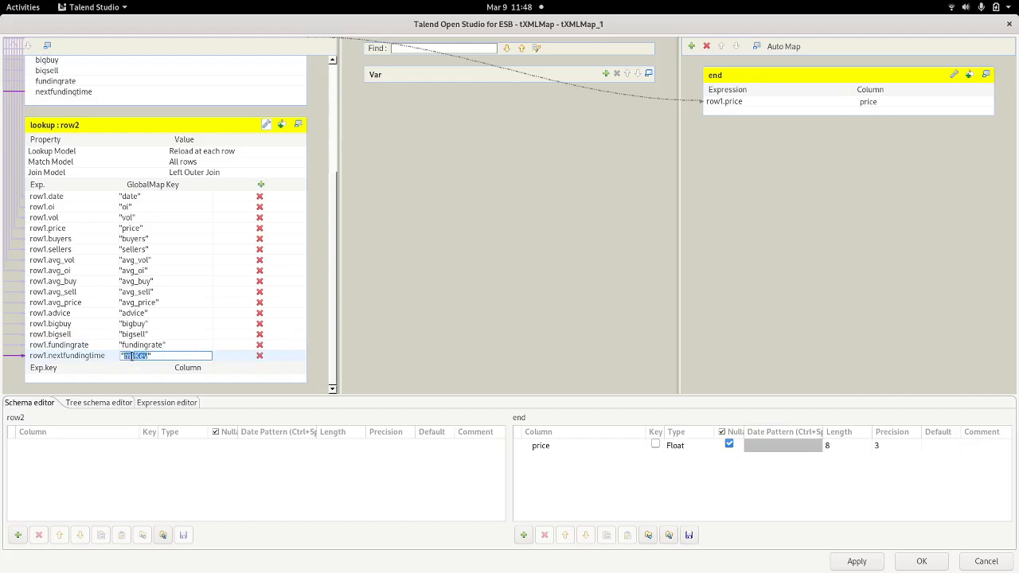
text(nextfundingtime)
key(Return)
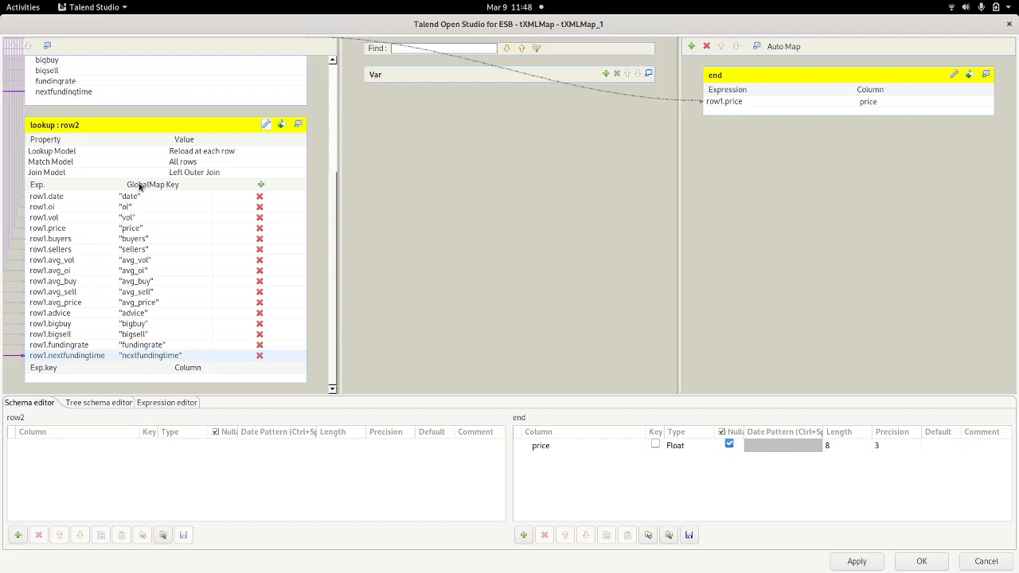
Step: Apply the mapping changes and close the map editor with OK
scroll(167, 195, up, 5)
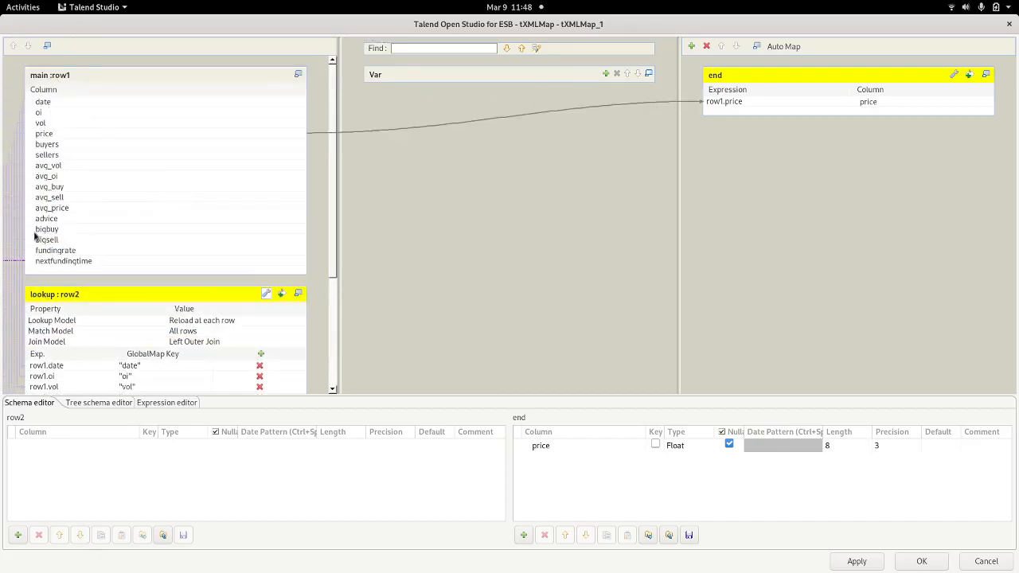
scroll(47, 203, down, 4)
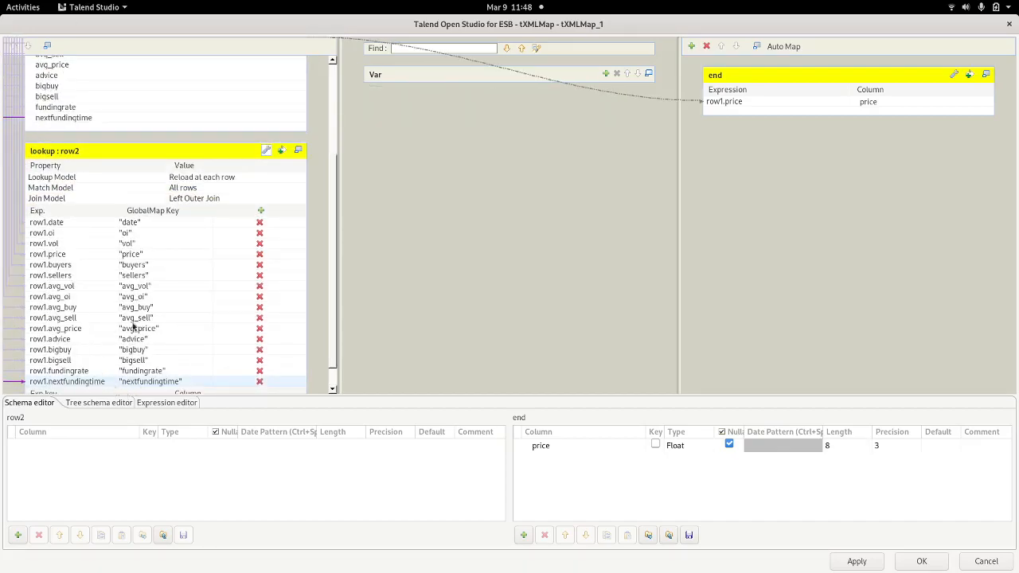
scroll(83, 324, down, 1)
click(856, 561)
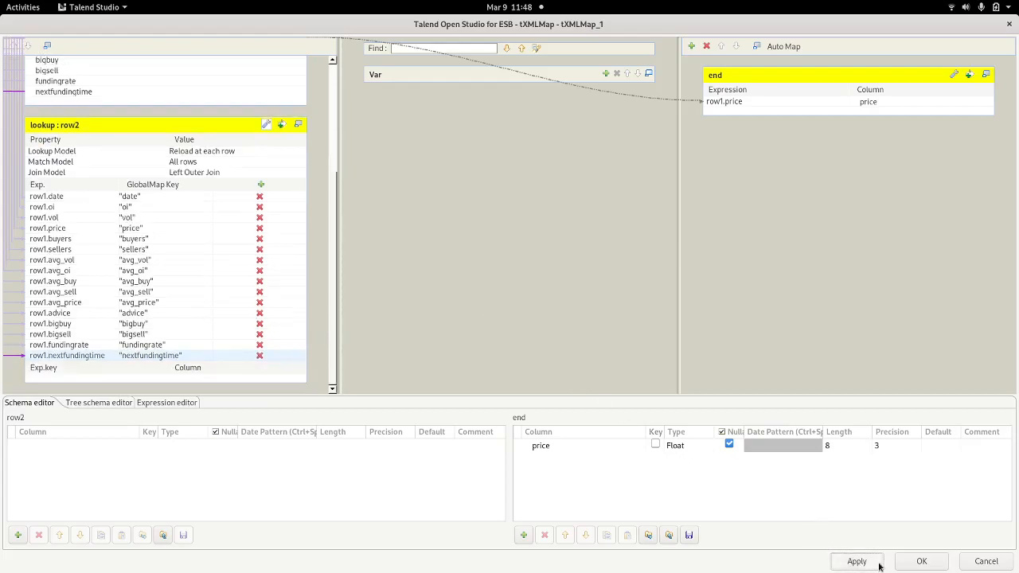
click(921, 561)
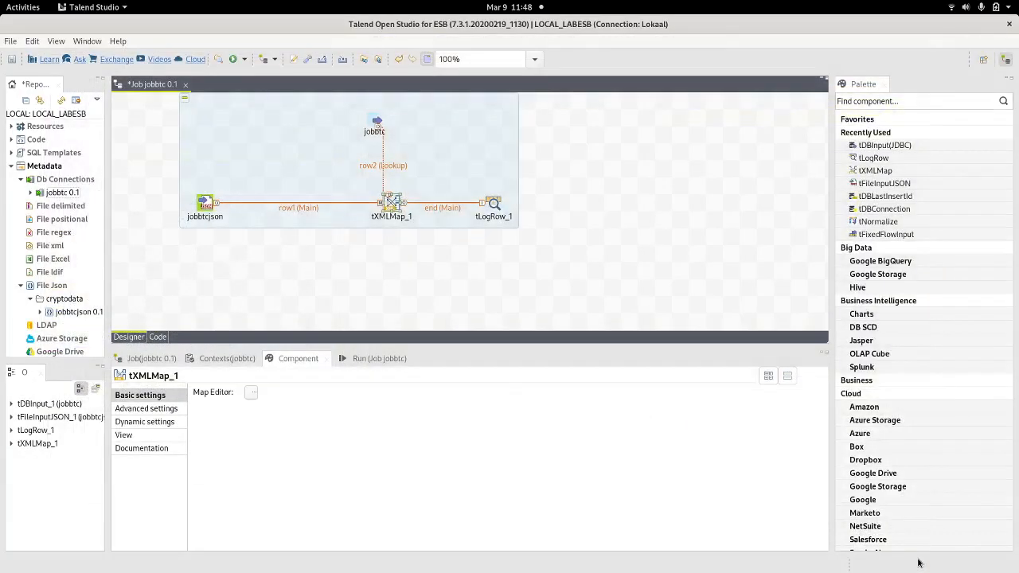
Step: Reopen and close tXMLMap_1, then select the jobbtc tDBInput to show its sqlite JDBC settings
click(659, 210)
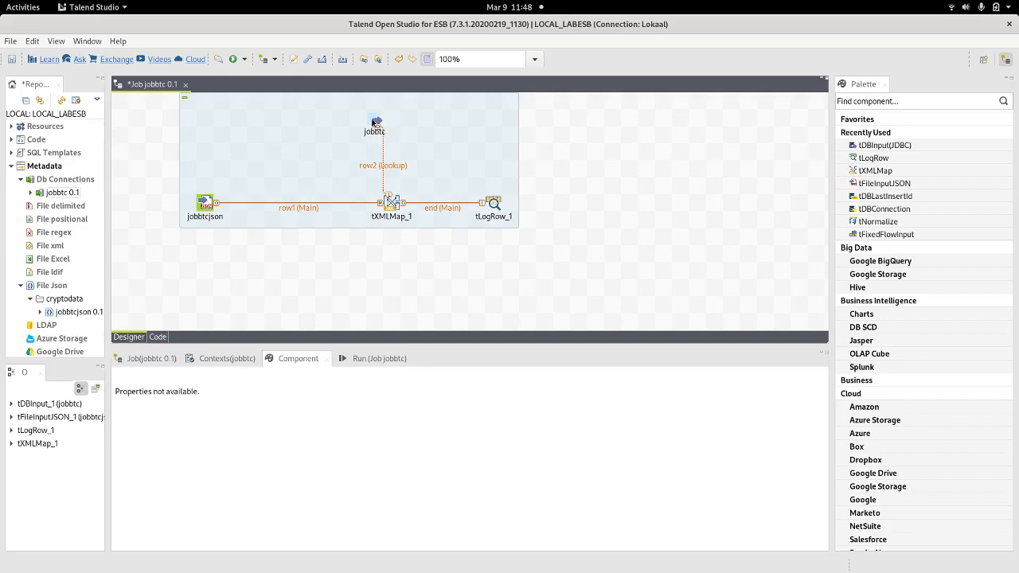
double_click(390, 202)
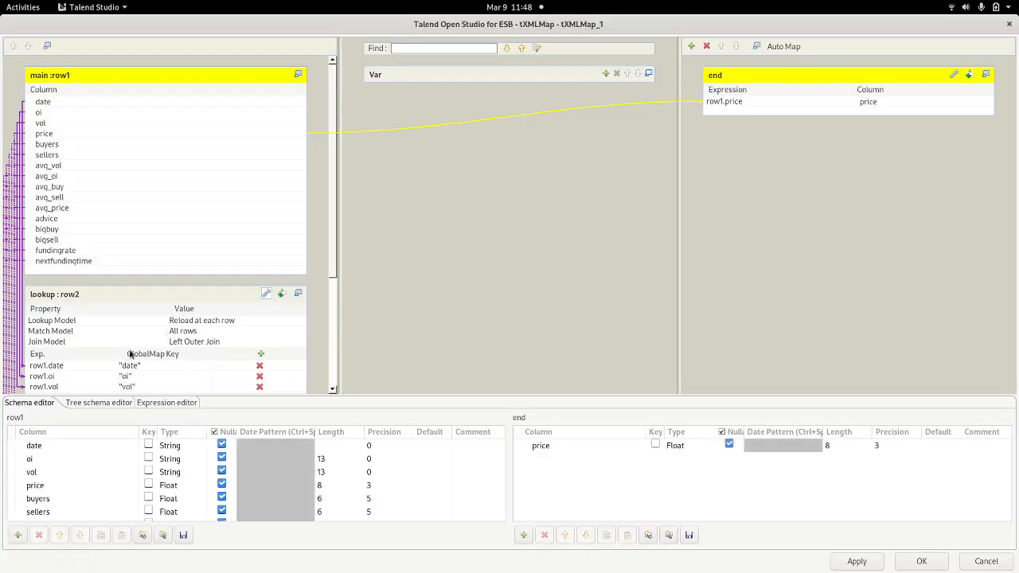
click(1008, 23)
click(376, 125)
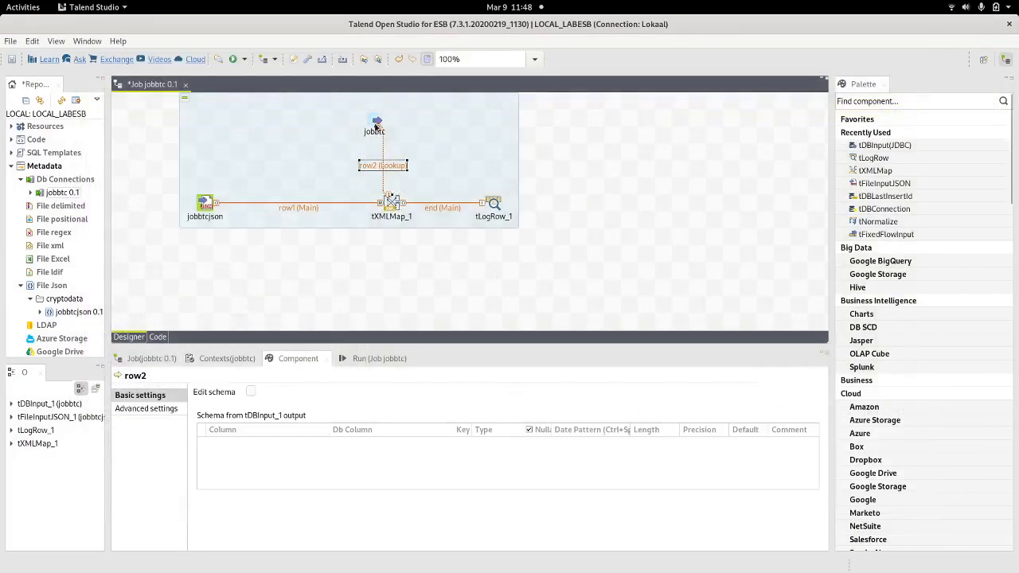
click(377, 124)
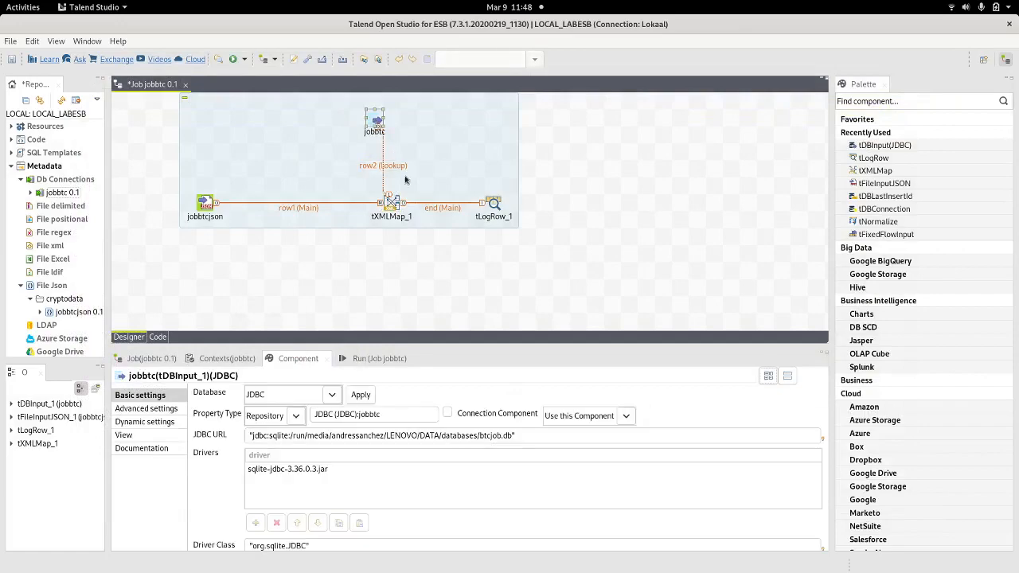
Step: Maximize the component settings and open the Table name chooser with Use custom object ticked
drag(450, 345, 453, 119)
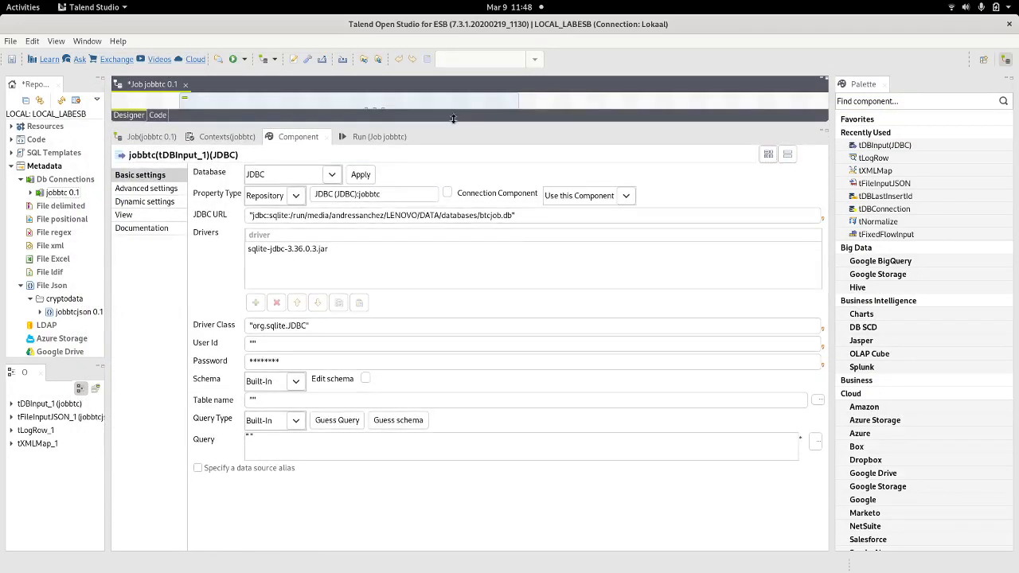
click(820, 137)
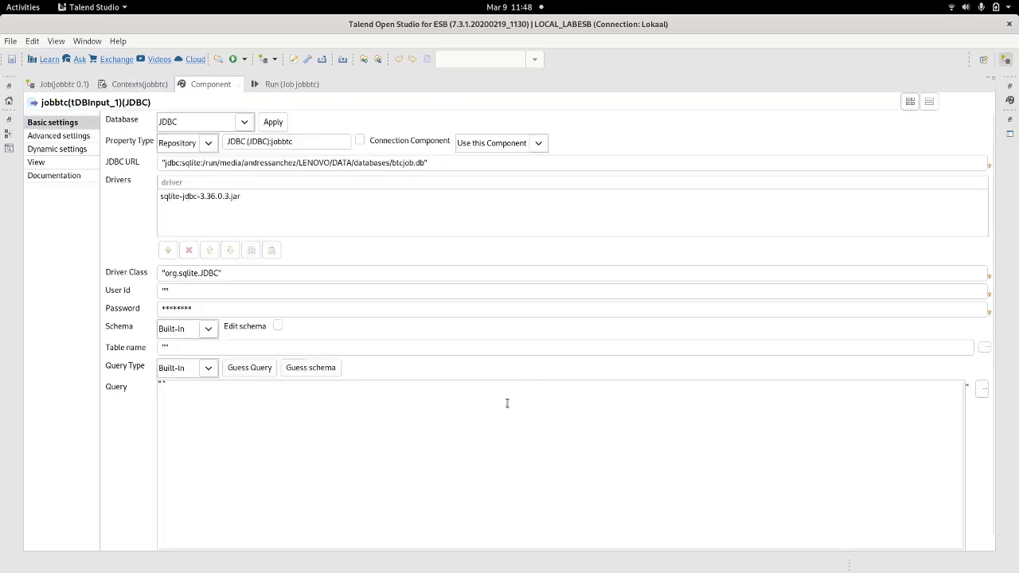
click(174, 349)
click(166, 347)
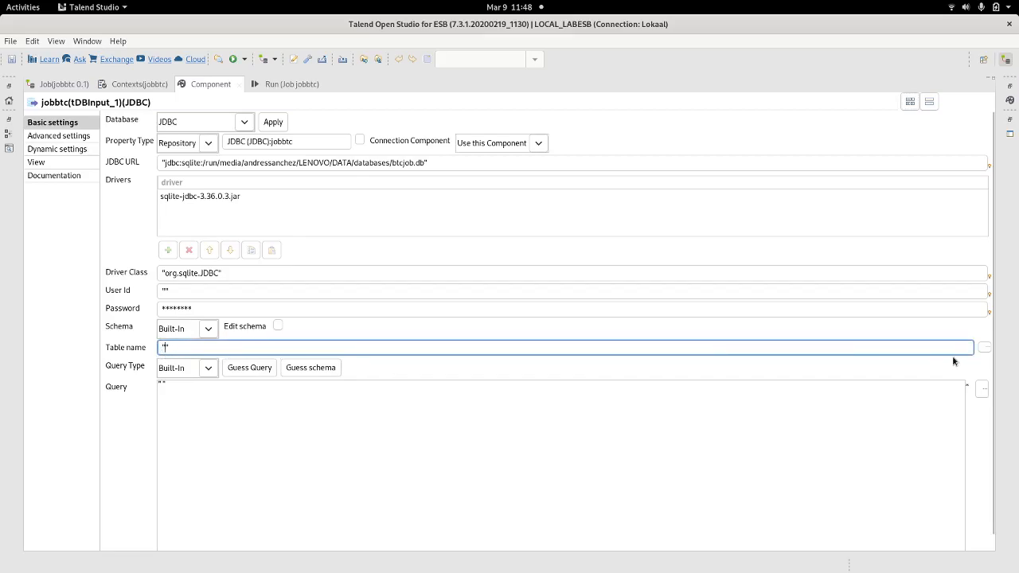
click(984, 347)
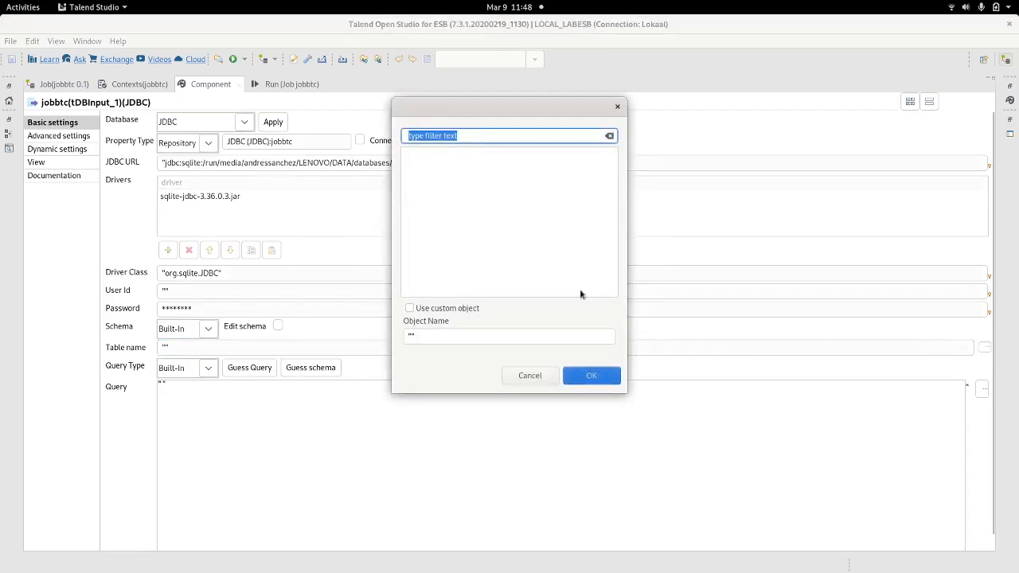
click(411, 335)
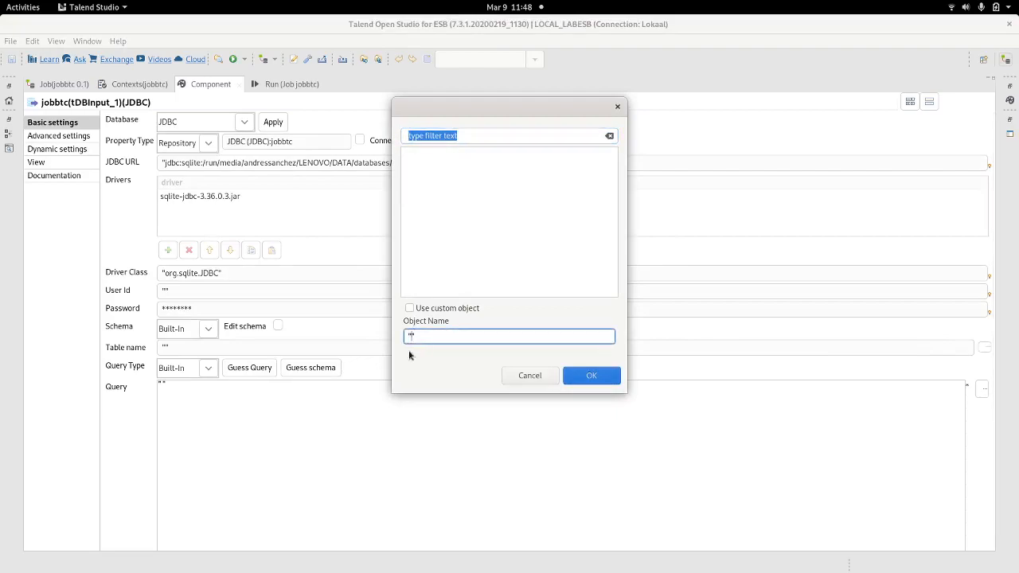
click(409, 308)
click(415, 338)
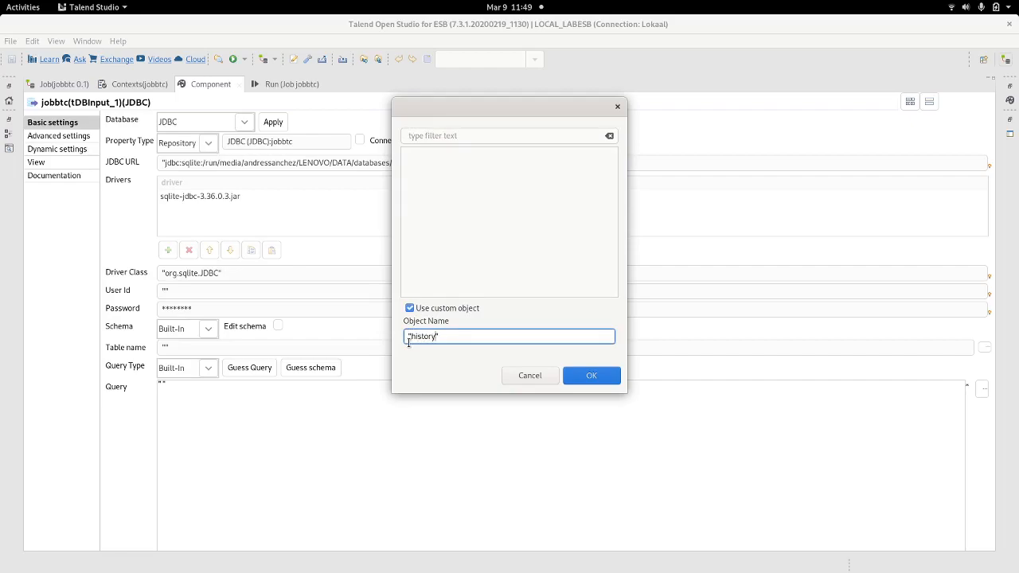
Step: Check the history table in DB Browser for SQLite, then confirm "history" as the table name
key(alt+Tab)
key(alt+Tab)
key(alt+Tab)
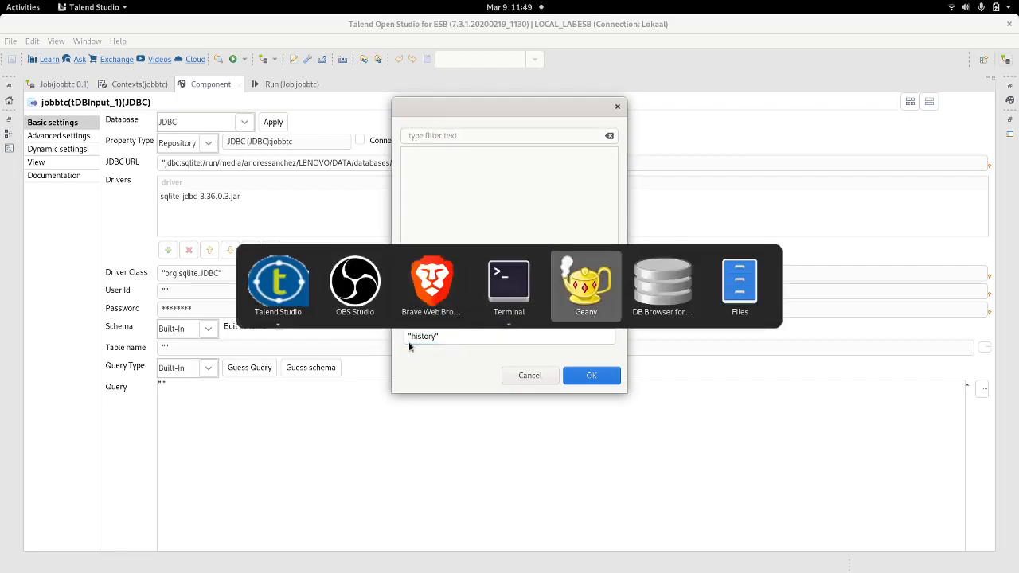
key(alt+Tab)
click(46, 128)
key(alt+Tab)
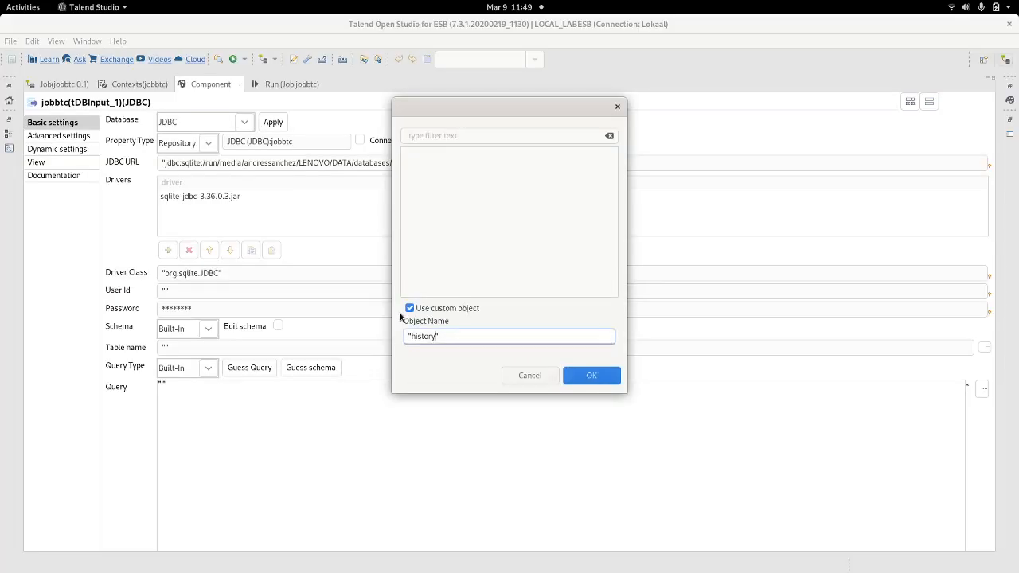
click(579, 375)
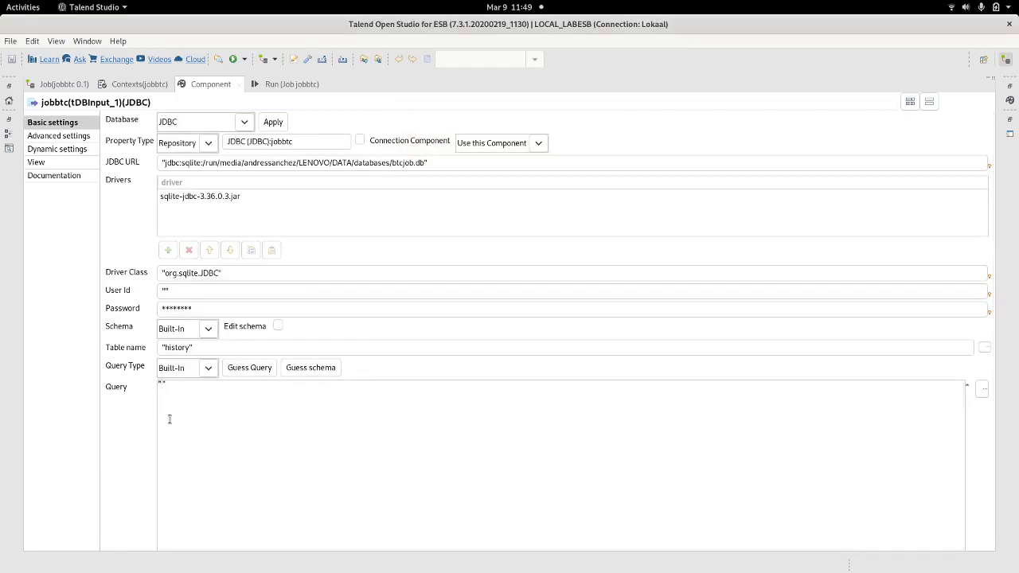
key(alt+Tab)
key(alt+Tab)
key(alt+Tab)
key(alt+Tab)
key(alt+Tab)
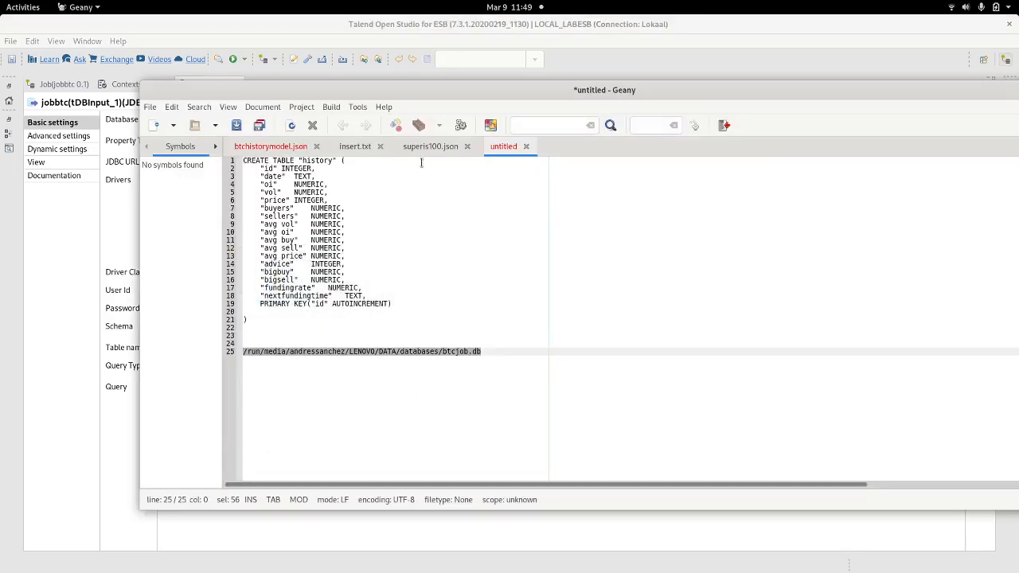
Step: Show insert.txt in Geany and select line 4, which reads the vol value from globalMap
click(435, 150)
click(370, 150)
click(541, 247)
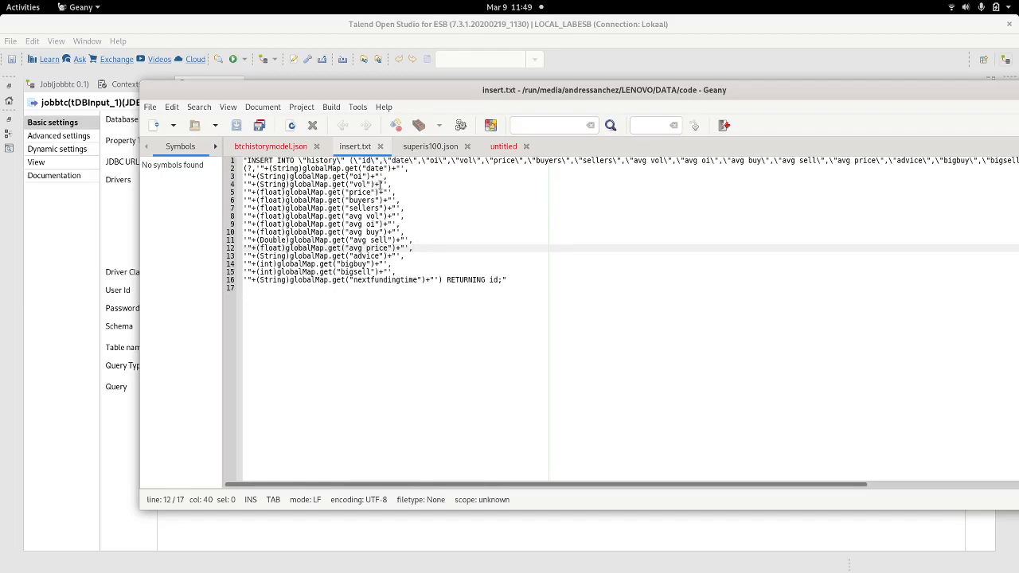
drag(389, 184, 244, 180)
key(ctrl+c)
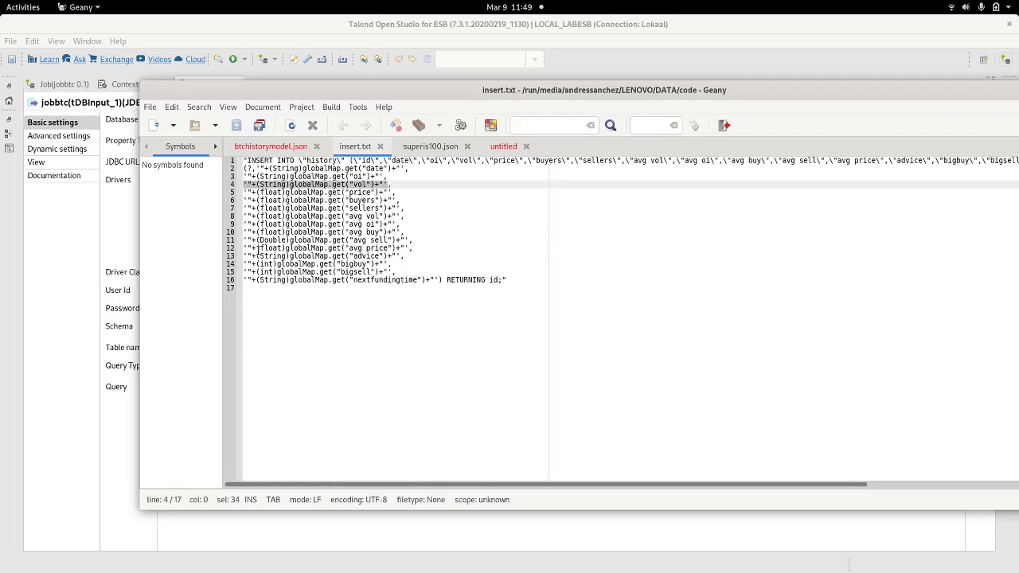
Step: Type INSERT INTO history (id,oi,) VALUES (?,'' ) in the Query, removing the pasted vol expression
click(139, 226)
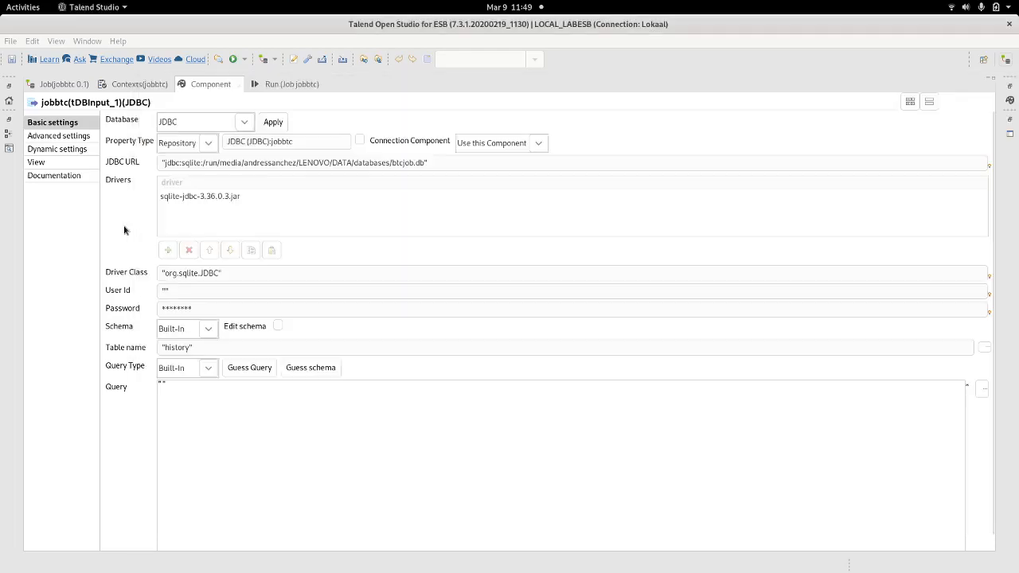
click(198, 388)
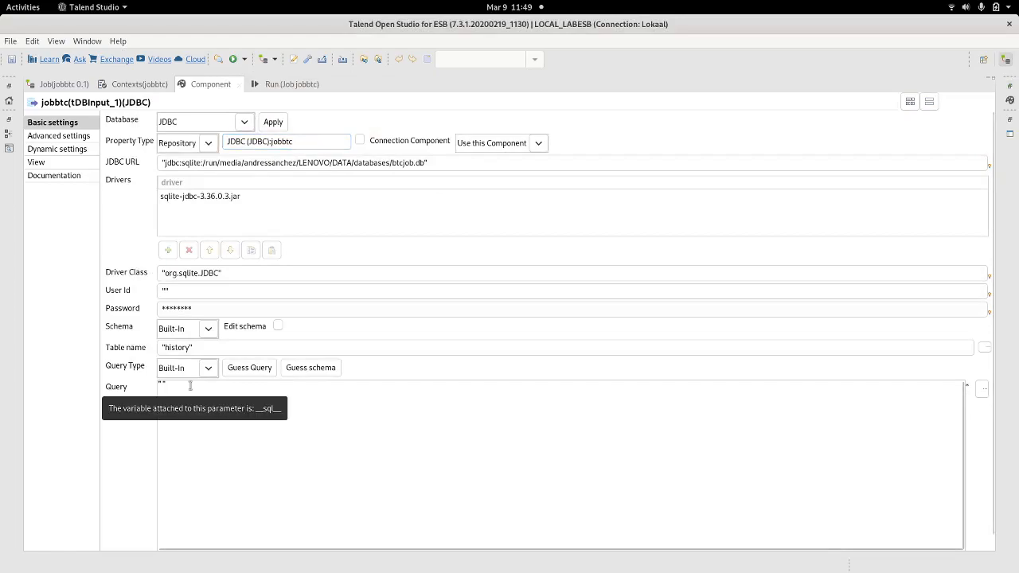
text(INSERT INTO history (id,oi,)
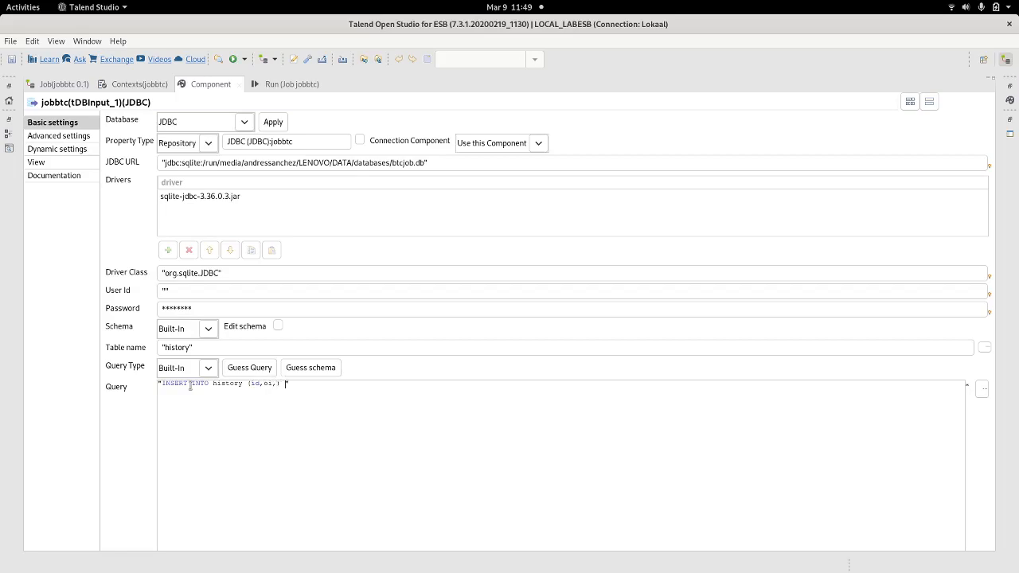
text(UES (?,)
text('"+(String)globalMap.get("vol")+"'))
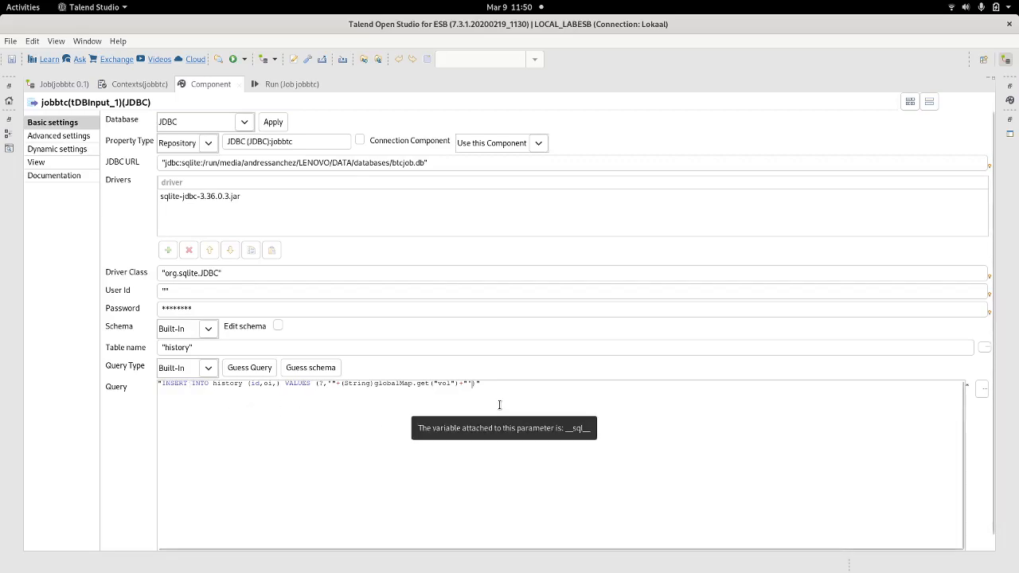
key(Right)
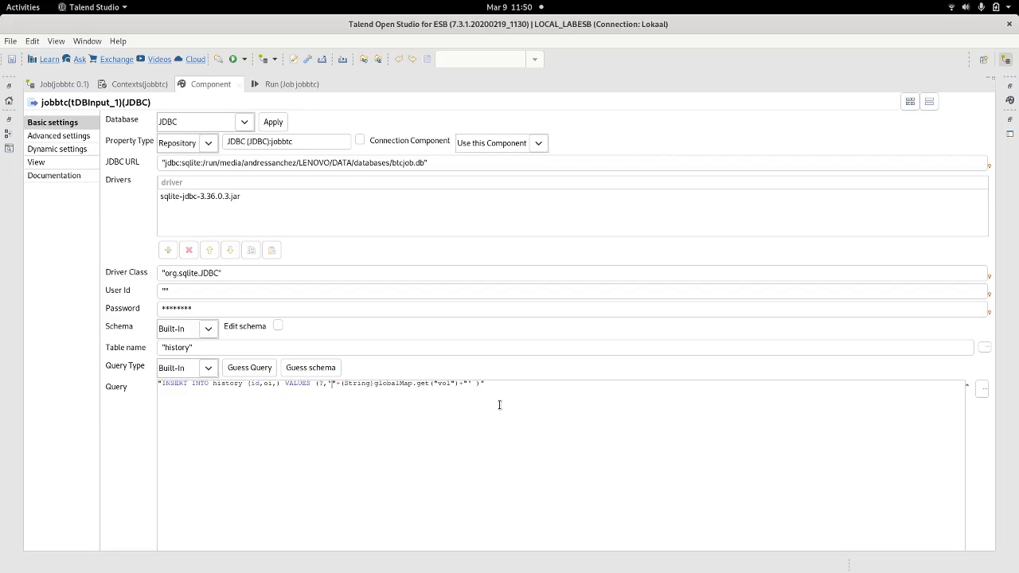
key(shift+Right)
key(shift+Right)
key(shift+Right)
key(shift+Right)
key(shift+Right)
key(shift+Right)
key(shift+Right)
key(shift+Right)
key(shift+Right)
key(shift+Right)
key(shift+Right)
key(shift+Right)
key(shift+Right)
key(shift+Right)
key(shift+Right)
key(shift+Right)
key(shift+Right)
key(shift+Right)
key(shift+Right)
key(shift+Right)
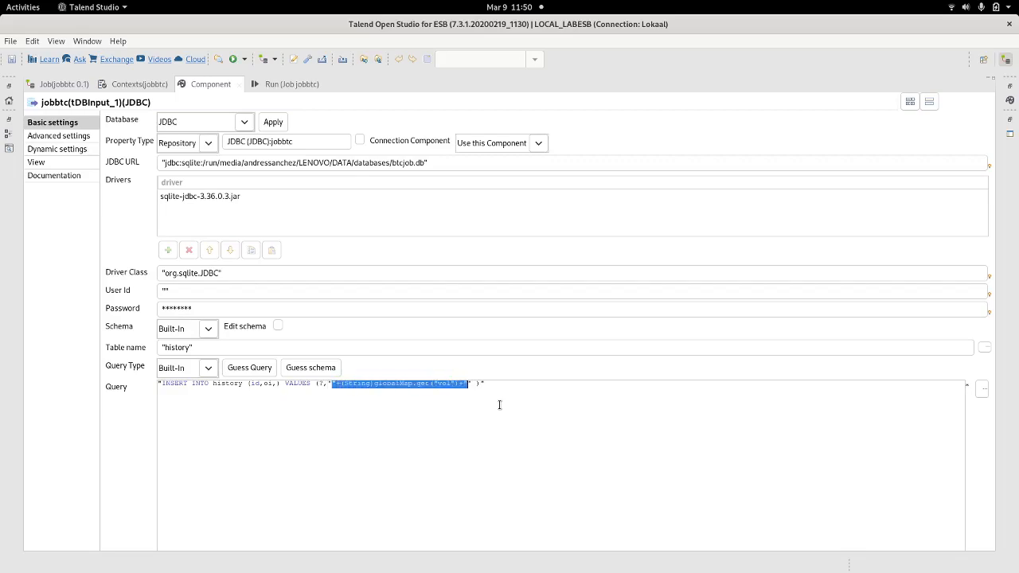
key(BackSpace)
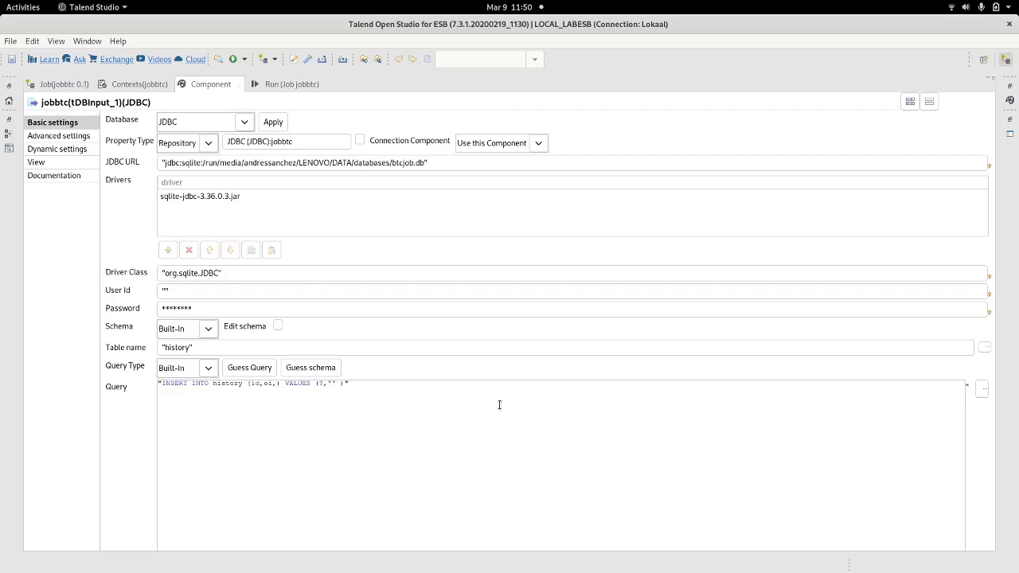
Step: Put (String)globalMap.get("vol") inside the quoted value on the INSERT line, trying Double and float before keeping String
text(dklsfjdlk)
key(ctrl+v)
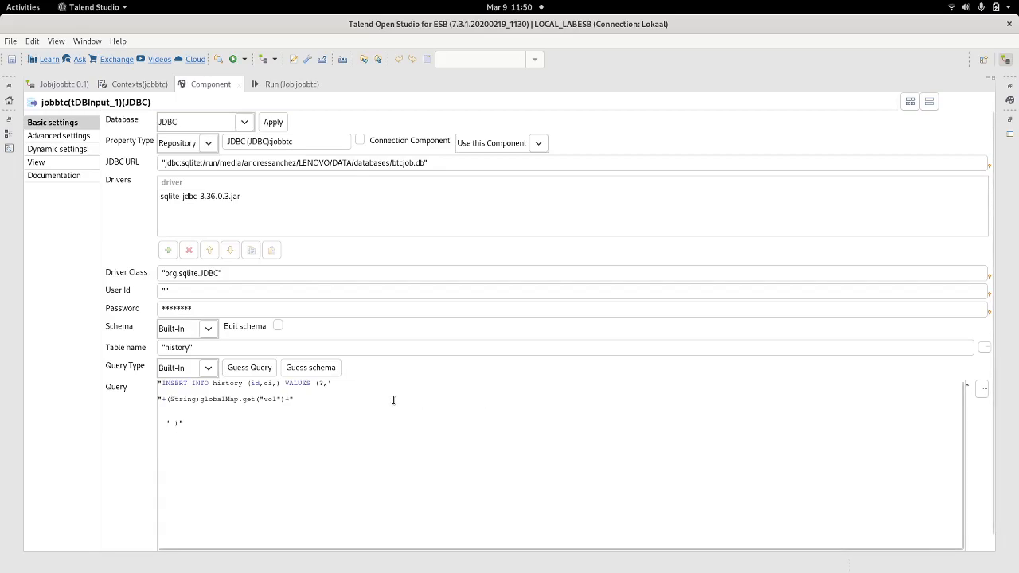
double_click(184, 398)
text(Double)
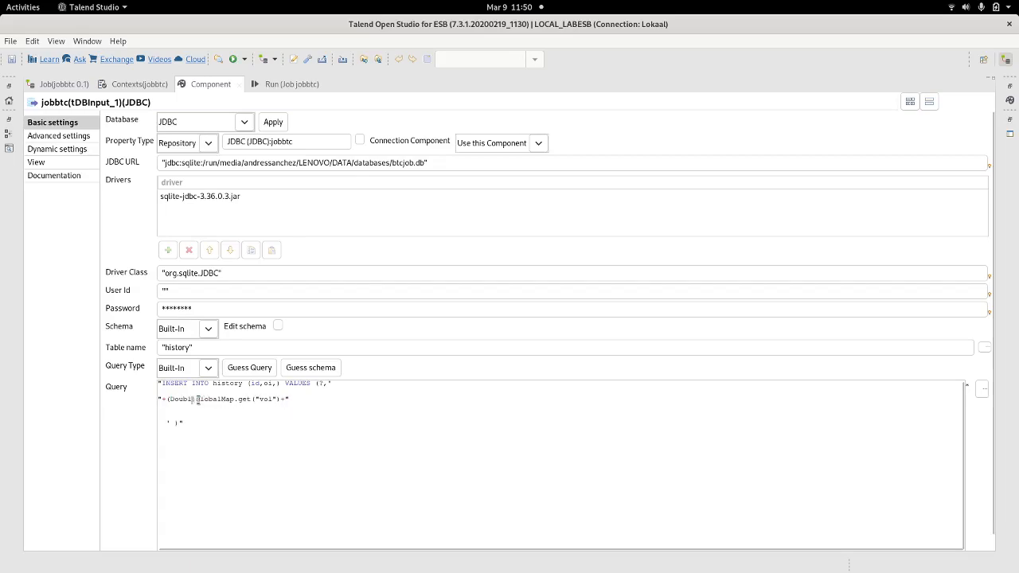
key(BackSpace)
key(BackSpace)
key(BackSpace)
key(BackSpace)
key(BackSpace)
key(BackSpace)
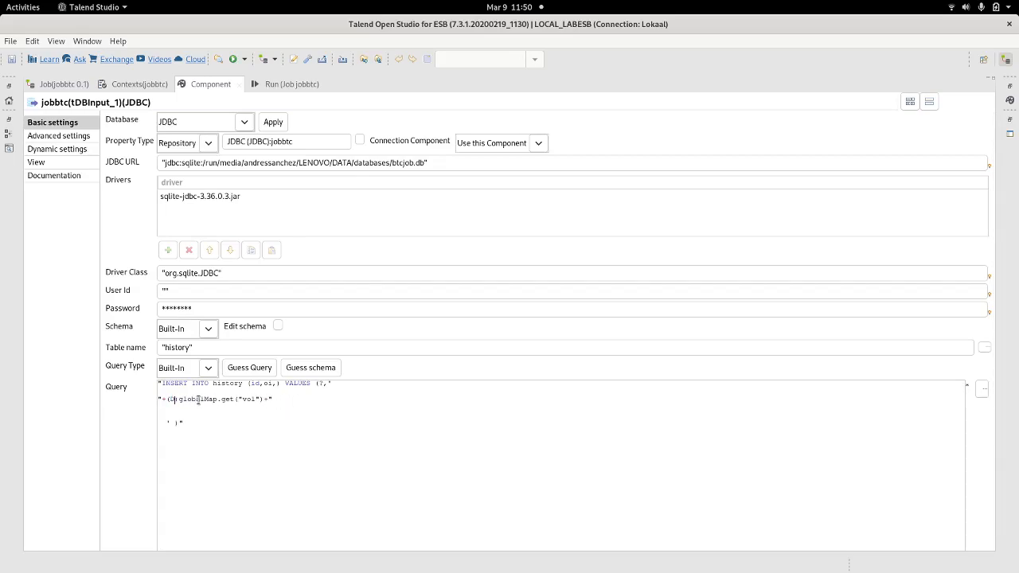
text(float)
key(BackSpace)
key(BackSpace)
key(BackSpace)
key(BackSpace)
key(BackSpace)
key(BackSpace)
text(String)
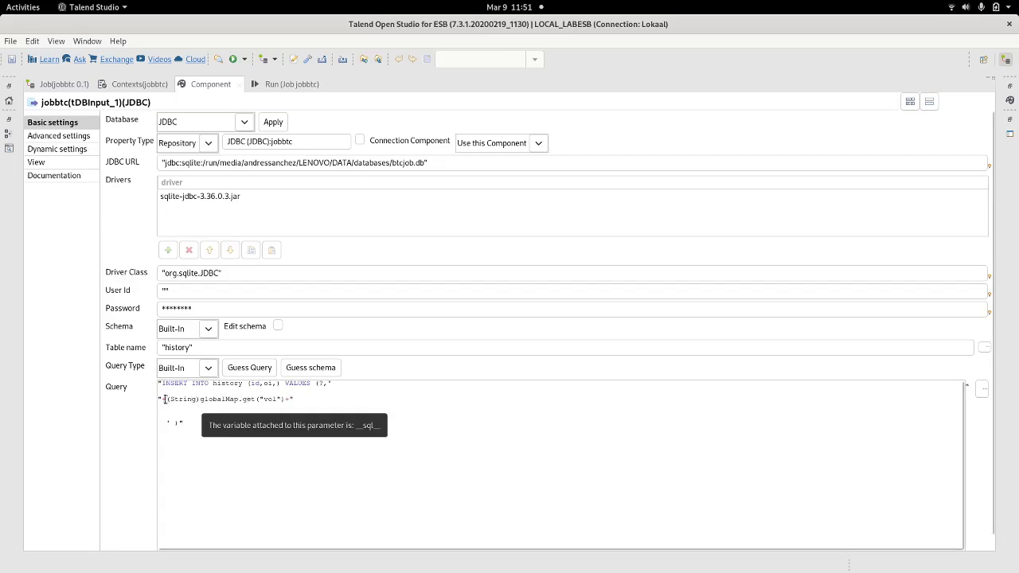
key(Home)
key(BackSpace)
key(BackSpace)
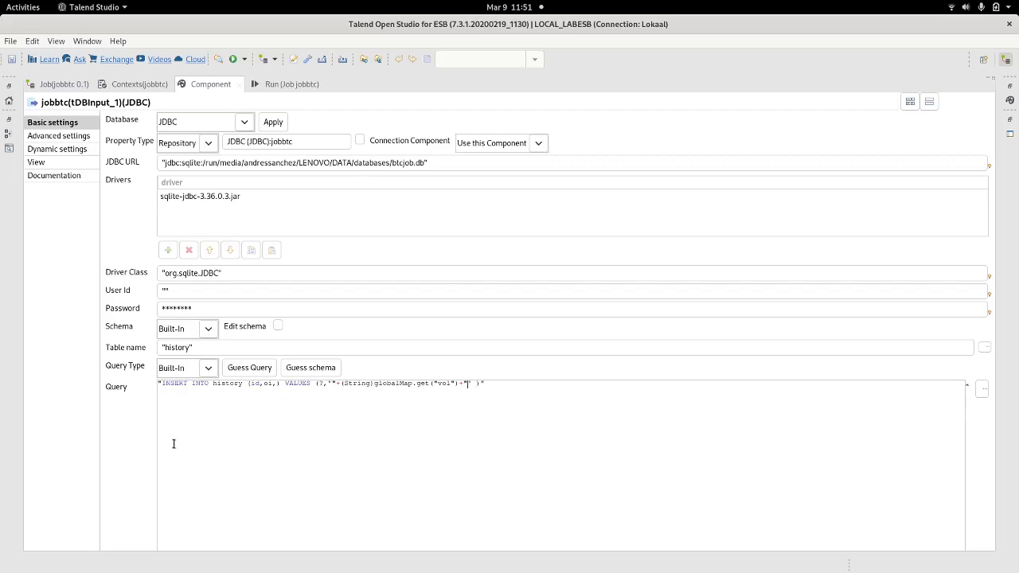
key(alt+Tab)
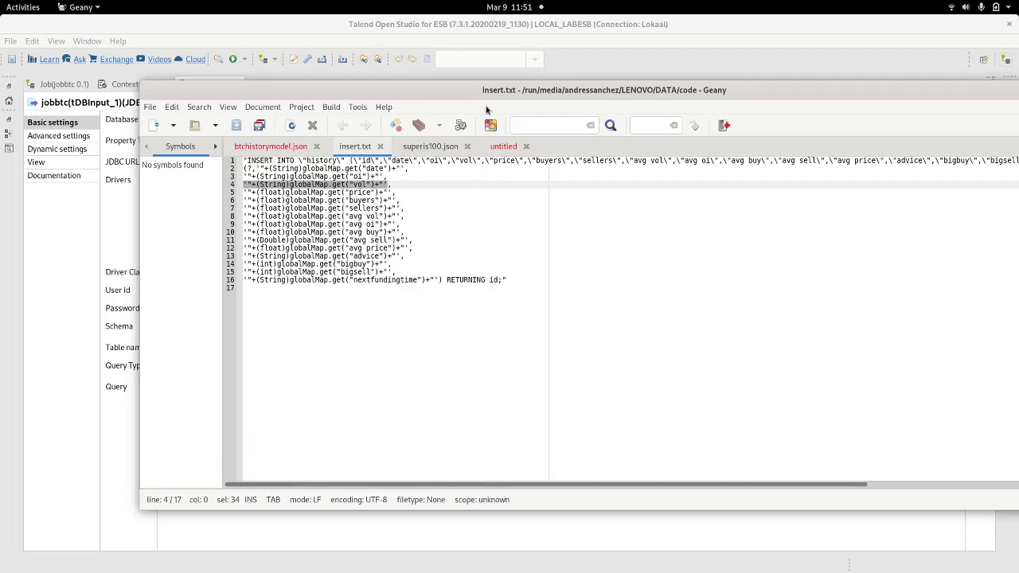
Step: Copy lines 1–16 of insert.txt and paste them over the whole jobbtc query
drag(487, 90, 409, 80)
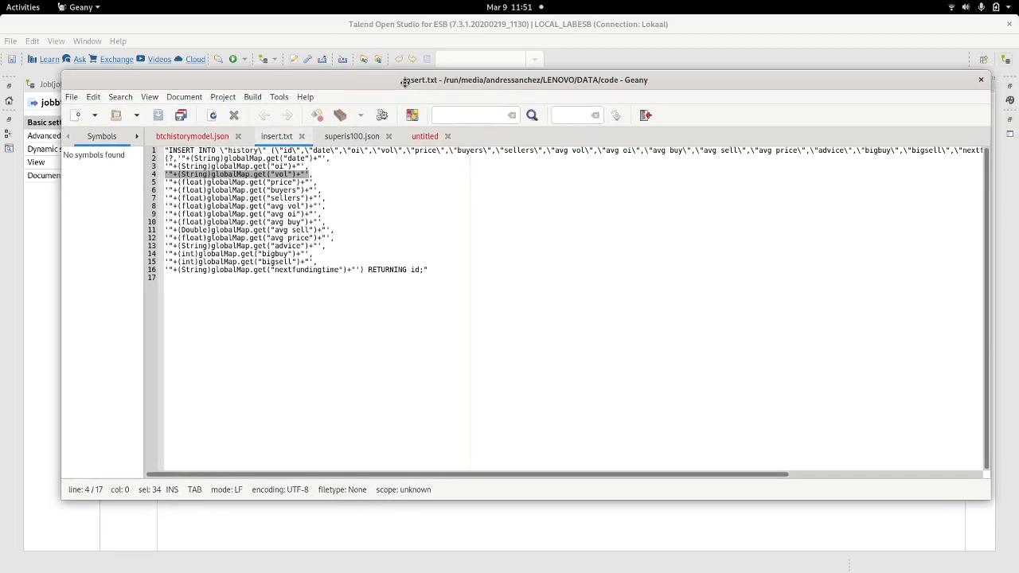
double_click(388, 271)
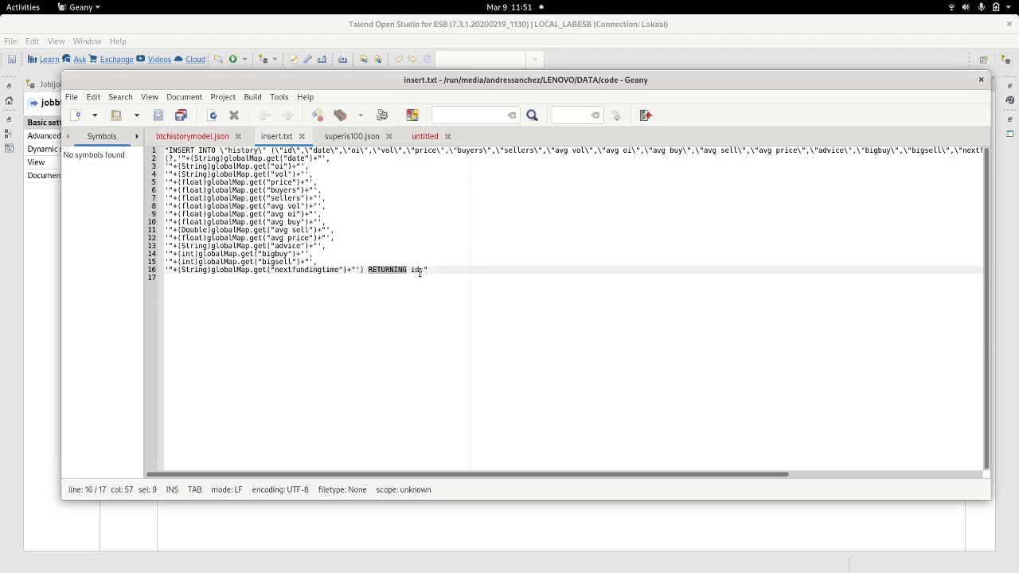
drag(437, 271, 165, 150)
key(alt+Tab)
click(382, 422)
key(ctrl+a)
text("INSERT INTO \"history\" (\"id\",\"date\",\"oi\",\"vol\",\"price\",\"buyers\",\"sellers\",\"avg_vol\",\"avg_oi\",\"avg_buy\",\"avg_sell\",\"avg_price\",\"advice\",\"bigbuy\",\"bigsell\",\"nextfundingtime\") VALUES  (?,'"+(String)globalMap.get("date")+"', '"+(String)globalMap.get("oi")+"', '"+(String)globalMap.get("vol")+"', '"+(float)globalMap.get("price")+"', '"+(float)globalMap.get("buyers")+"', '"+(float)globalMap.get("sellers")+"', '"+(float)globalMap.get("avg_vol")+"', '"+(float)globalMap.get("avg_oi")+"', '"+(float)globalMap.get("avg_buy")+"', '"+(Double)globalMap.get("avg_sell")+"', '"+(float)globalMap.get("avg_price")+"', '"+(String)globalMap.get("advice")+"', '"+(int)globalMap.get("bigbuy")+"', '"+(int)globalMap.get("bigsell")+"', '"+(String)globalMap.get("nextfundingtime")+"') RETURNING id;")
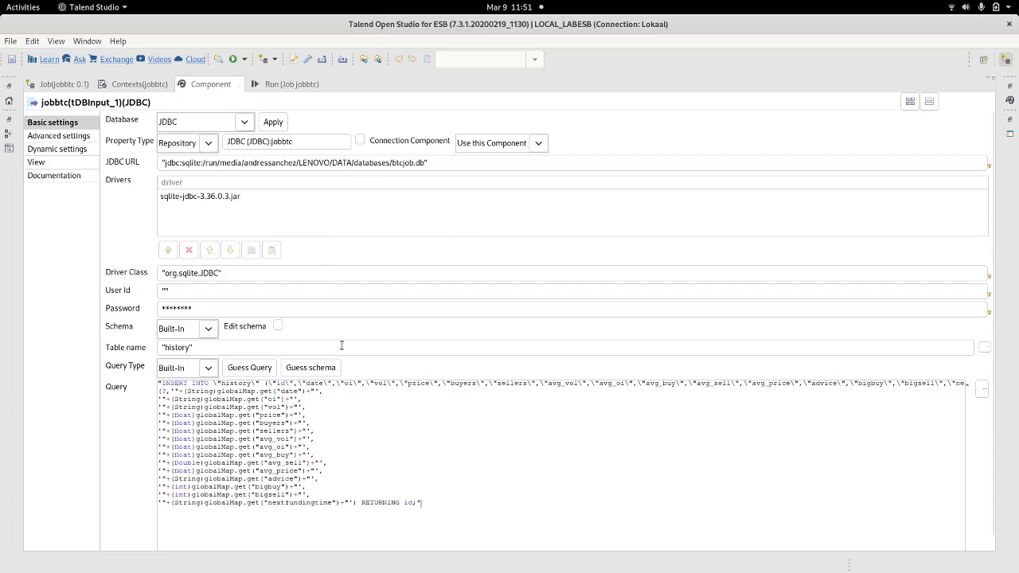
Step: Append a closing double quote right after RETURNING id; in the query
double_click(397, 503)
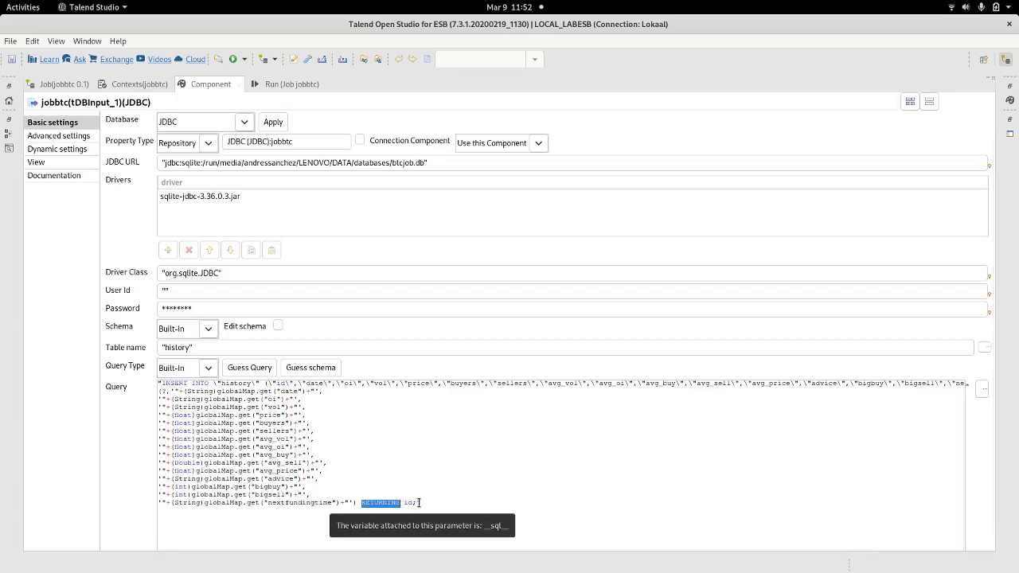
text(")
click(356, 432)
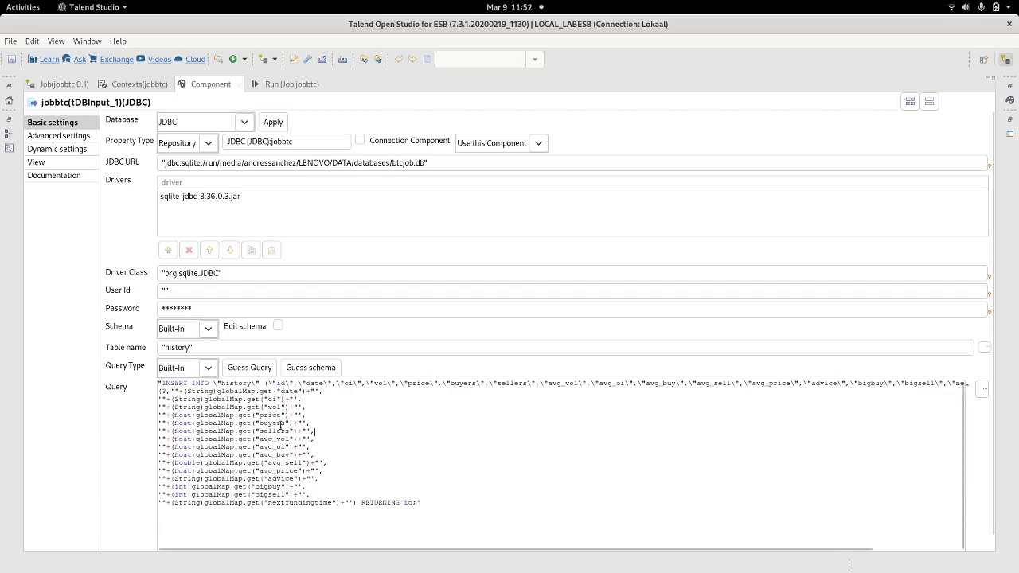
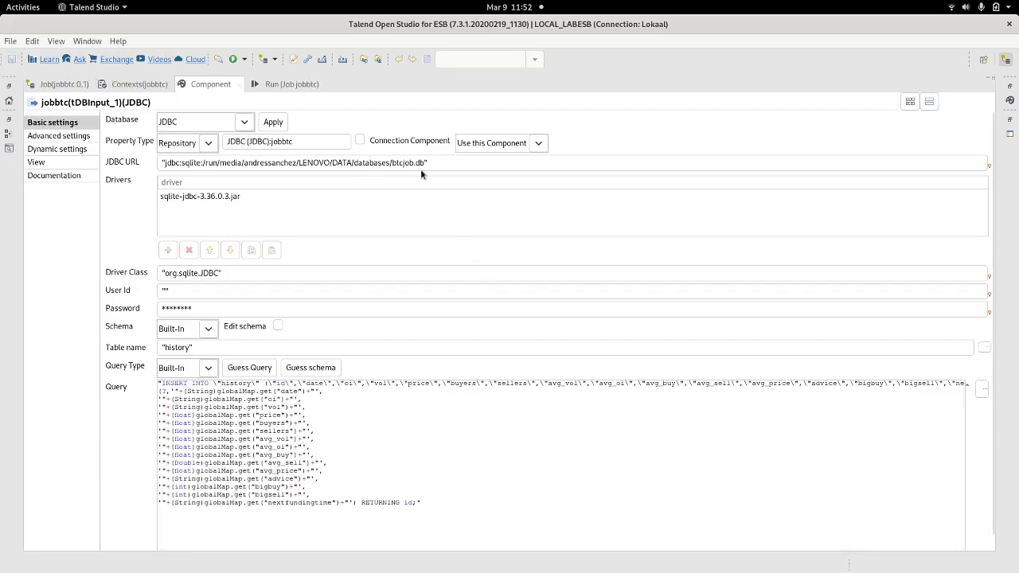
Step: Reset the Talend Integration perspective to its default layout
click(292, 85)
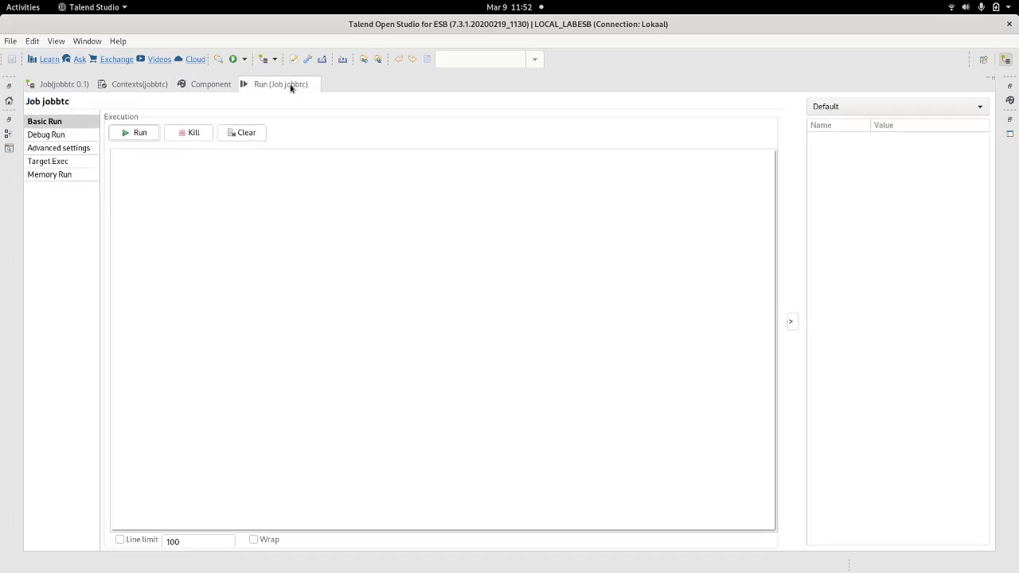
right_click(1005, 60)
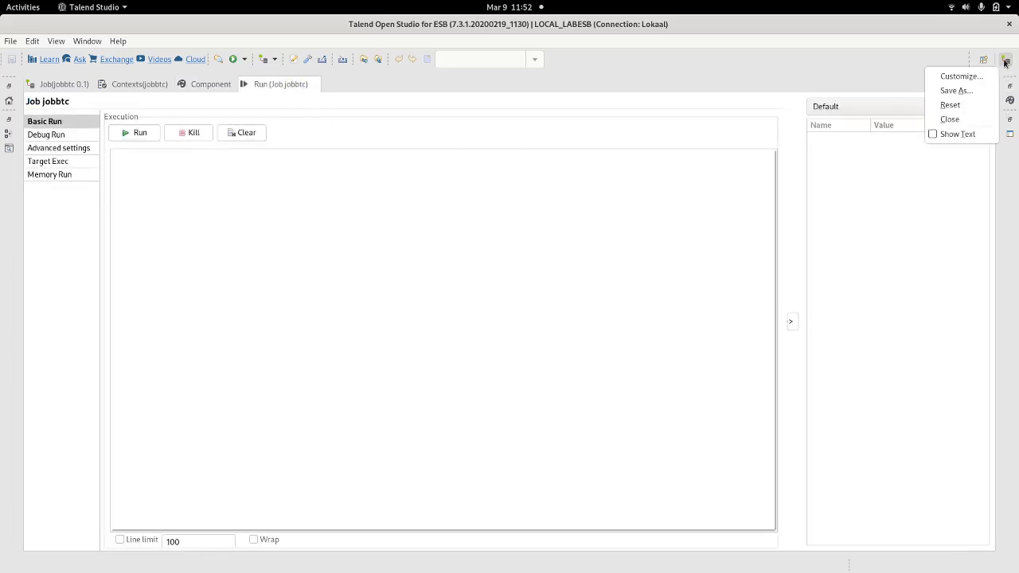
click(957, 104)
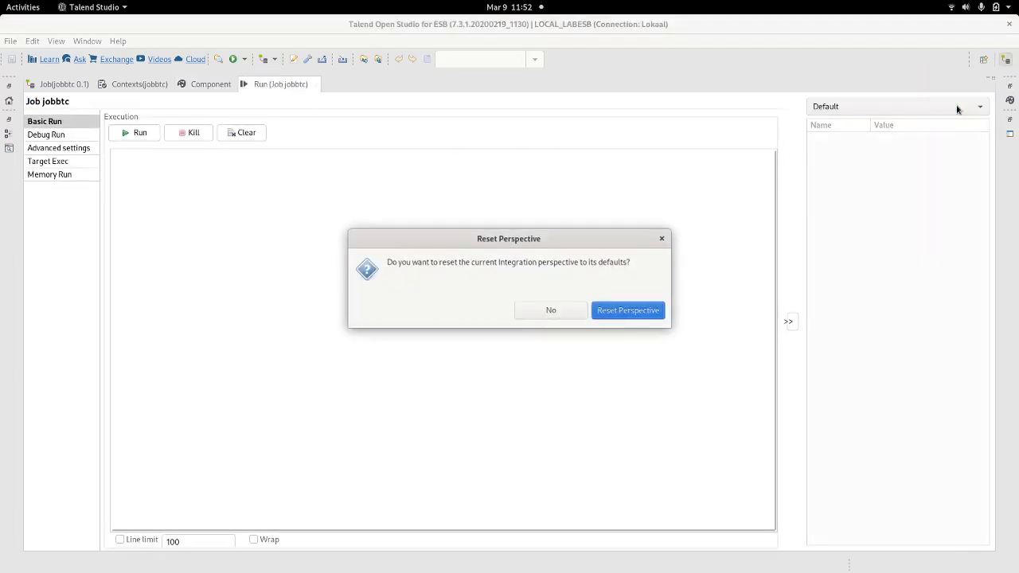
click(654, 303)
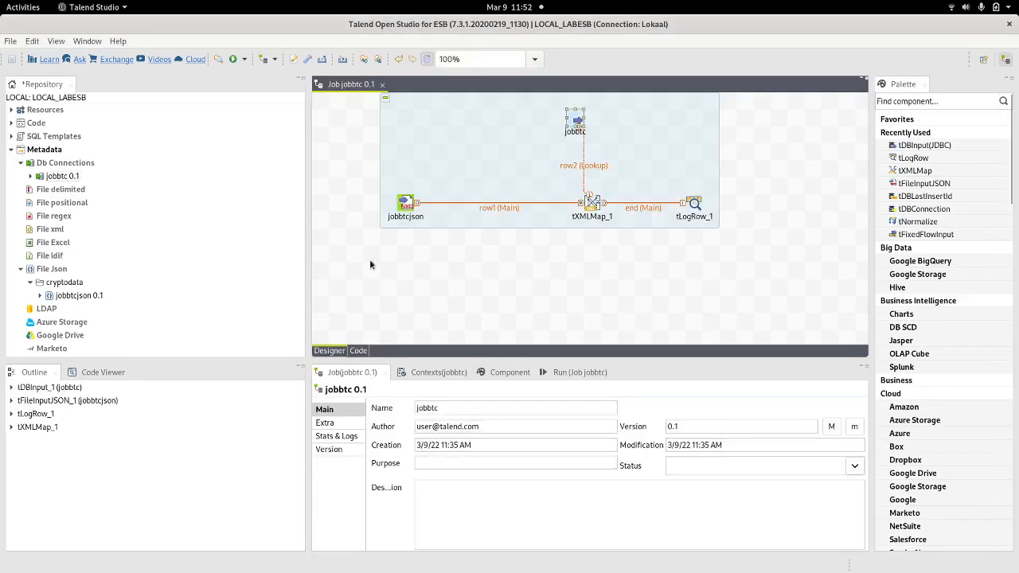
Step: Narrow the Repository pane and enlarge the Run (Job jobbtc) console
drag(307, 237, 104, 238)
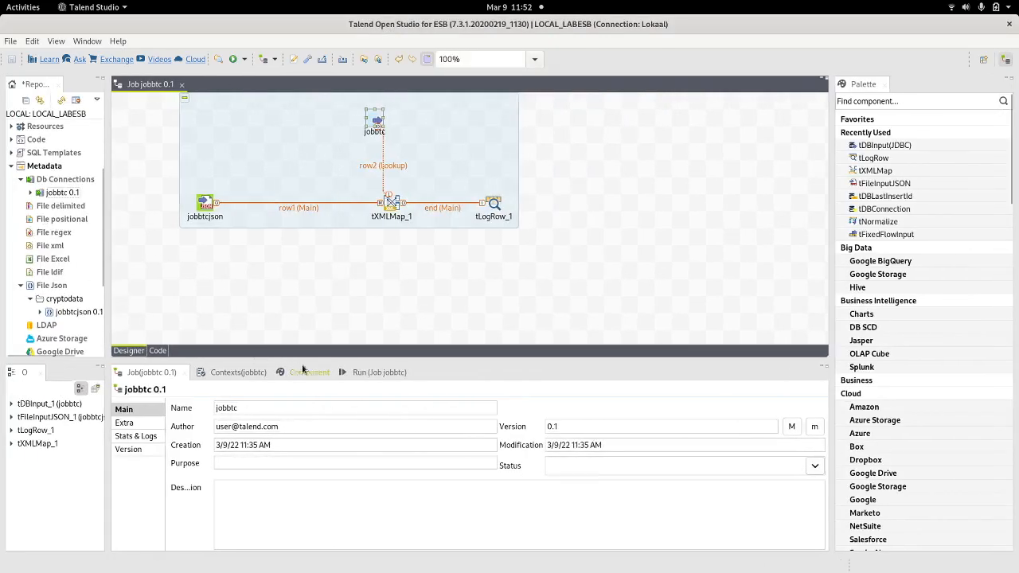
click(371, 374)
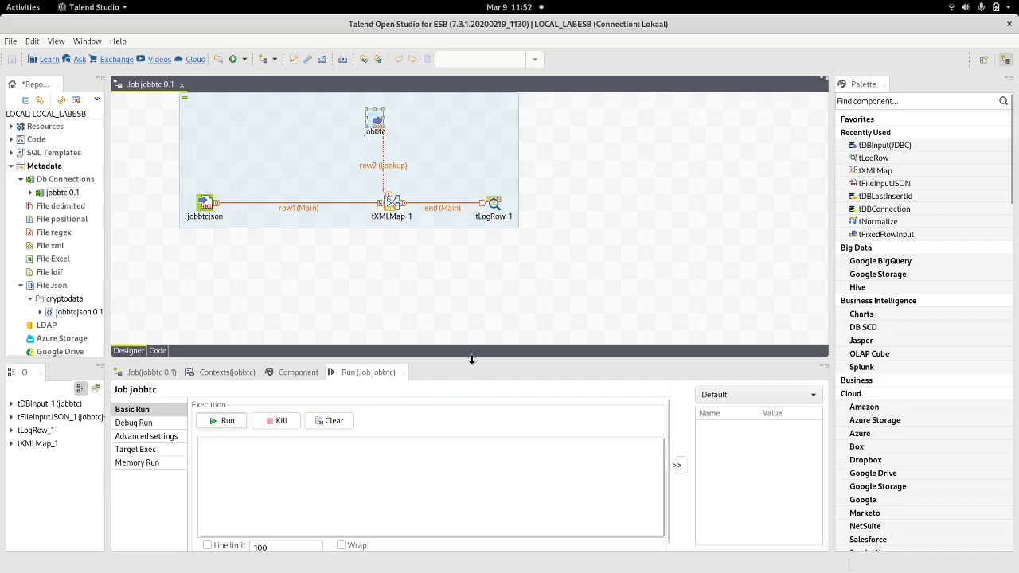
drag(484, 360, 484, 254)
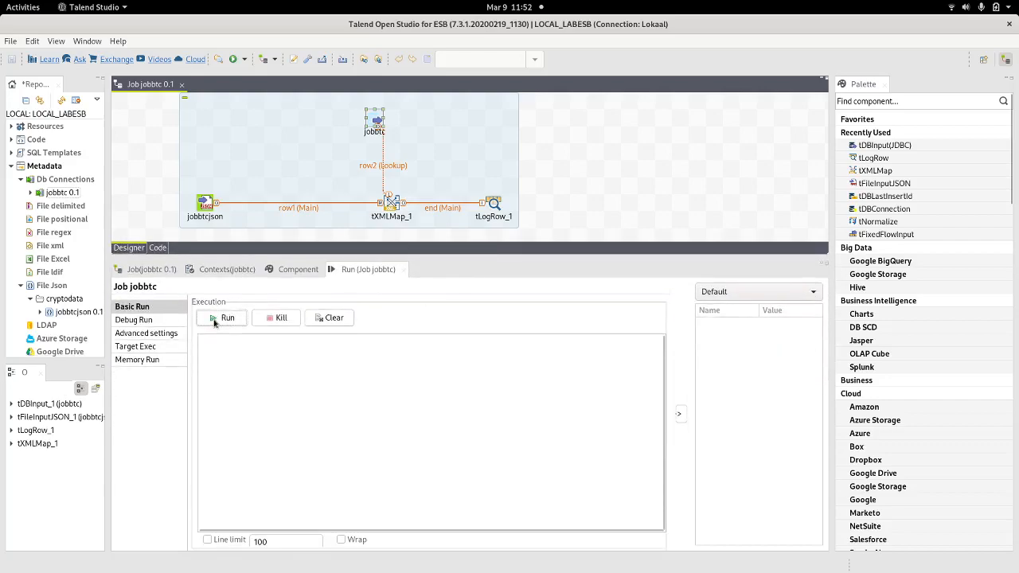
Step: Run jobbtc and pick out the SQLITE_ERROR 'no such table: history' in the console
click(222, 317)
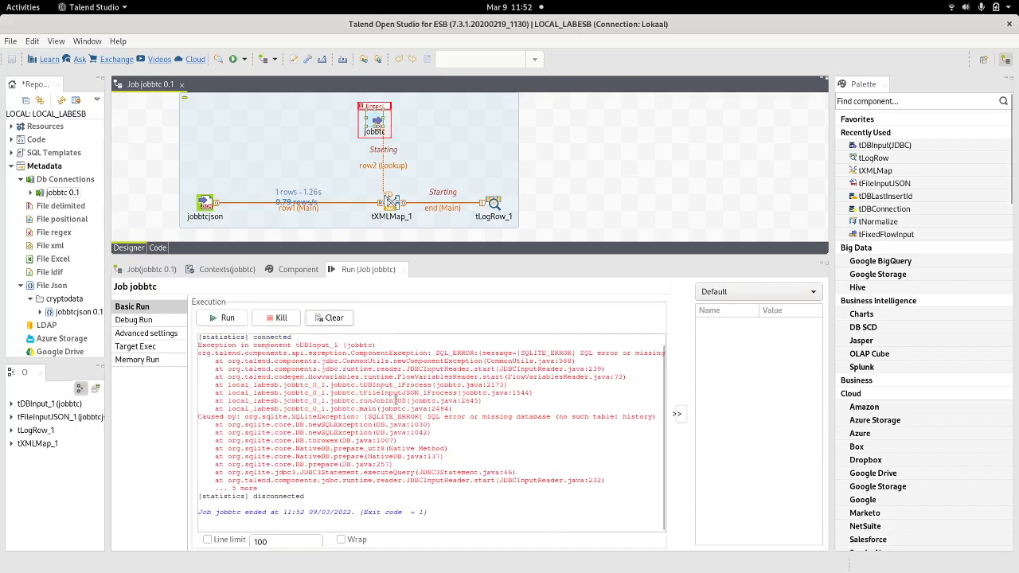
double_click(540, 352)
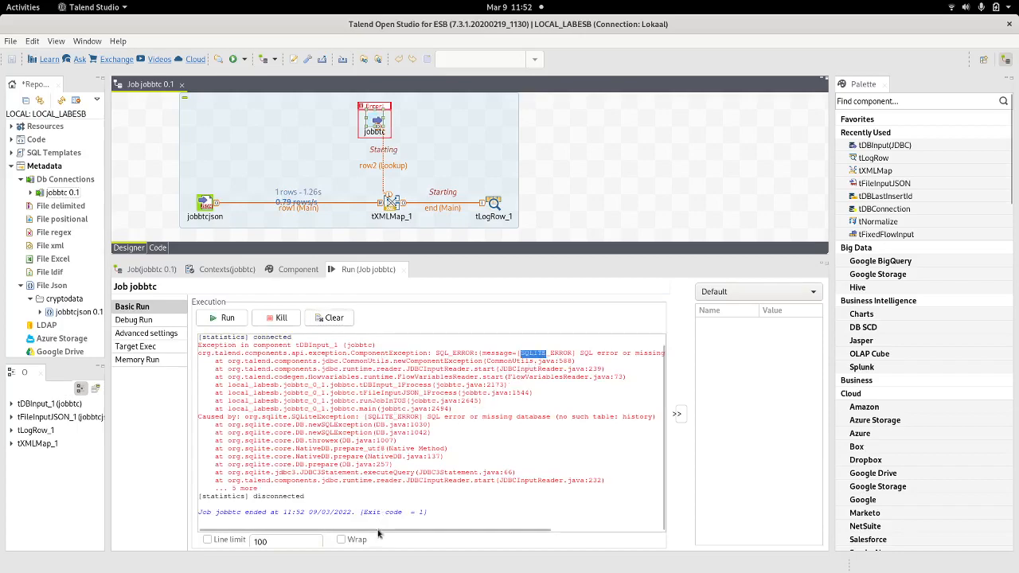
drag(380, 529, 519, 528)
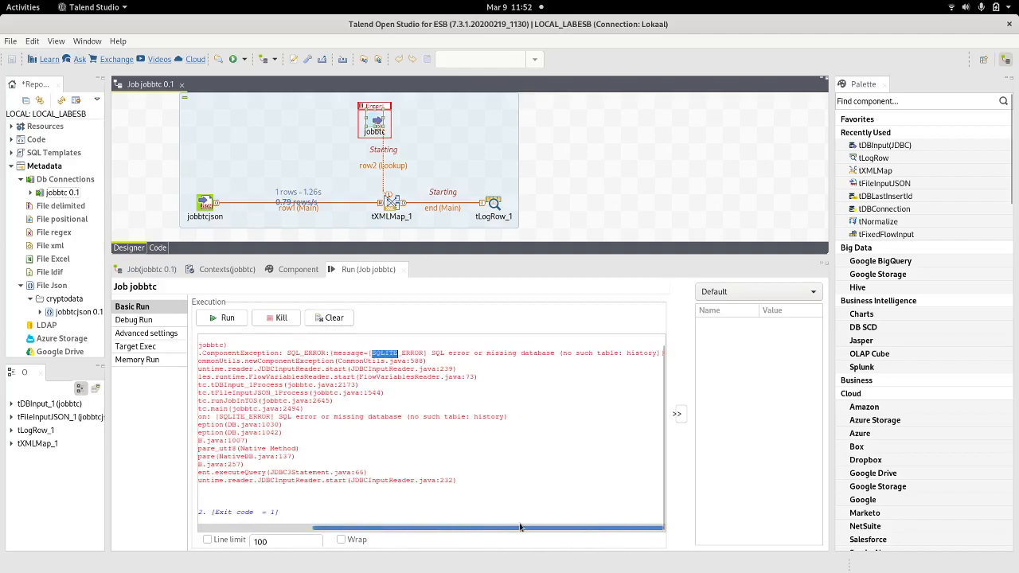
double_click(639, 351)
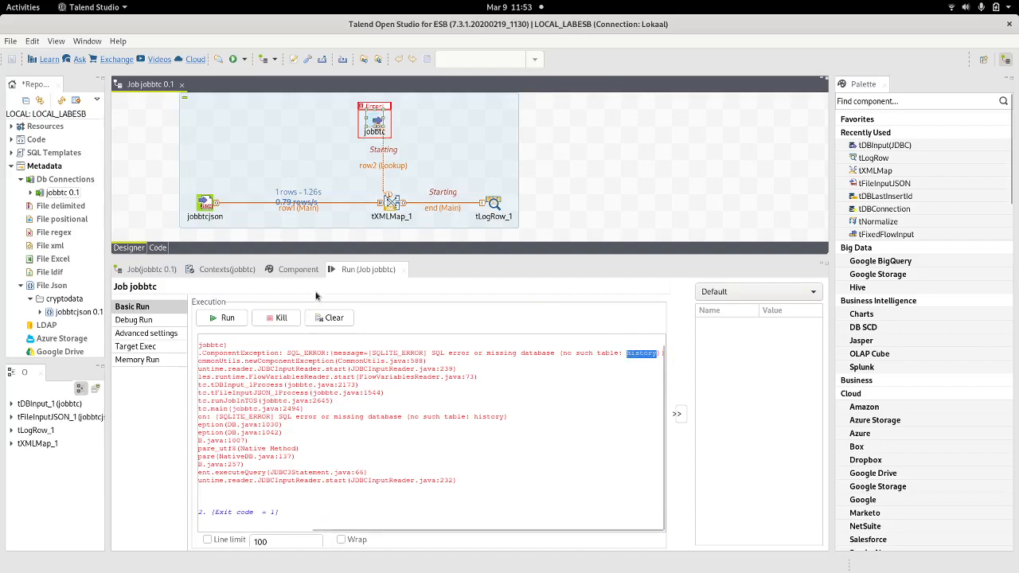
Step: Inspect tDBInput_1's JDBC URL settings, leaving the repository connection unchanged
double_click(376, 121)
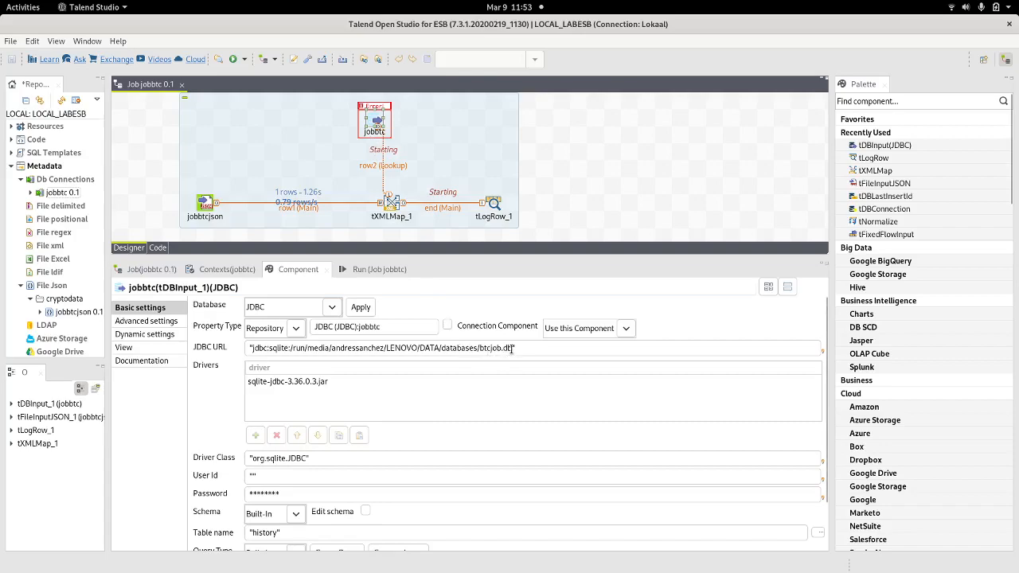
click(509, 352)
click(500, 320)
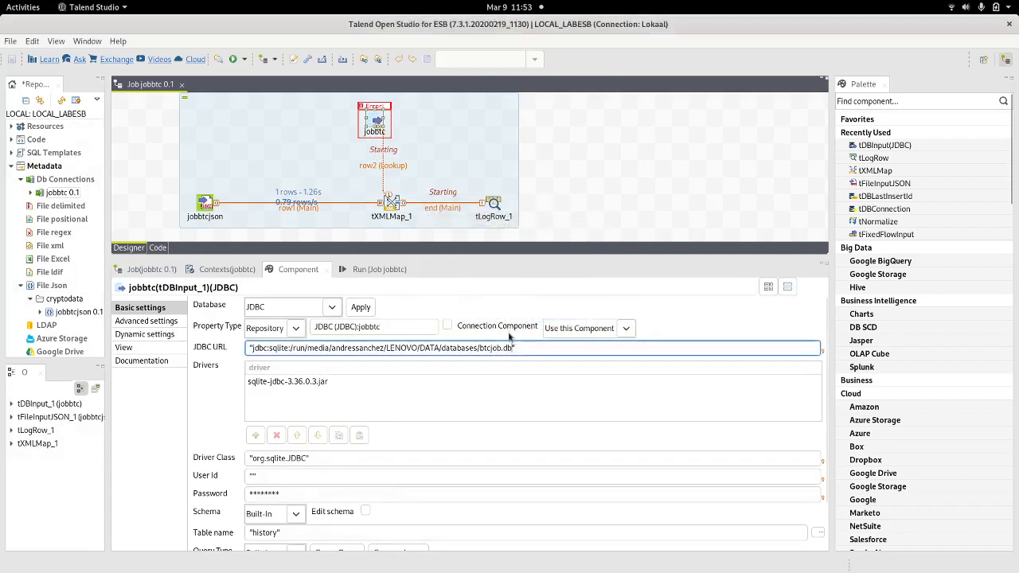
click(391, 347)
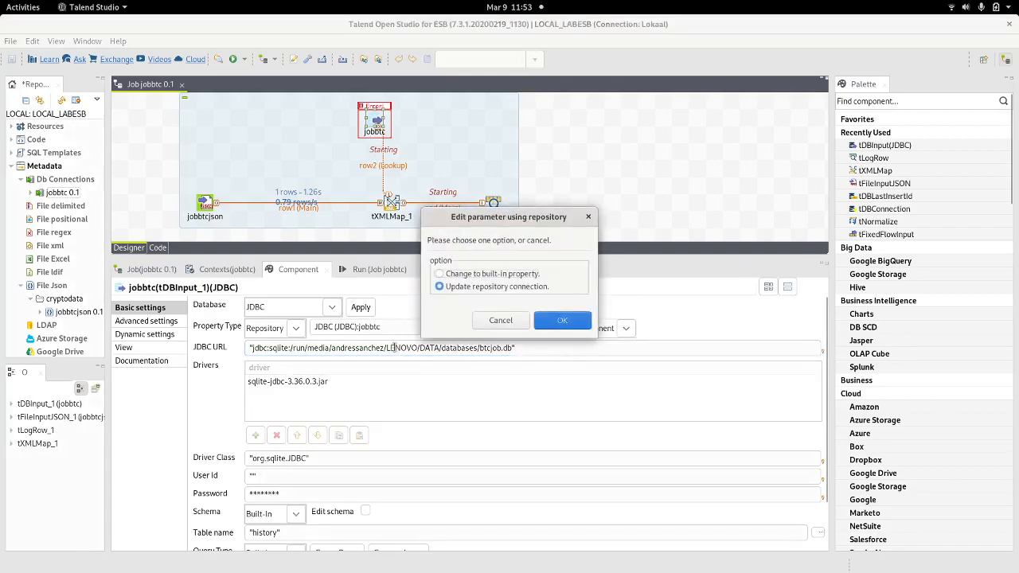
click(498, 320)
key(alt+Tab)
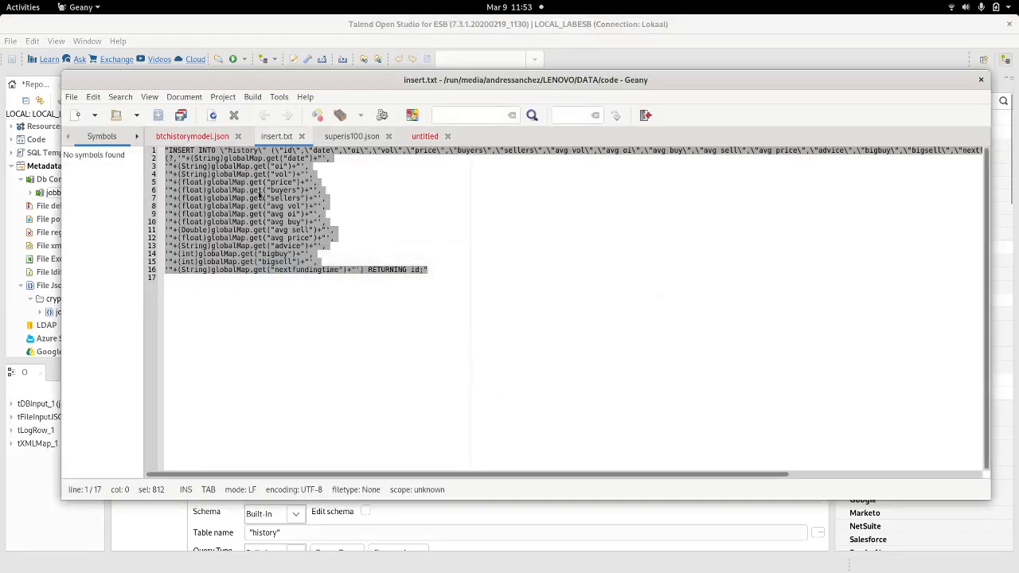
Step: Look over the open Geany files and select the btcjob.db path on line 25 of the untitled notes
click(335, 137)
click(199, 136)
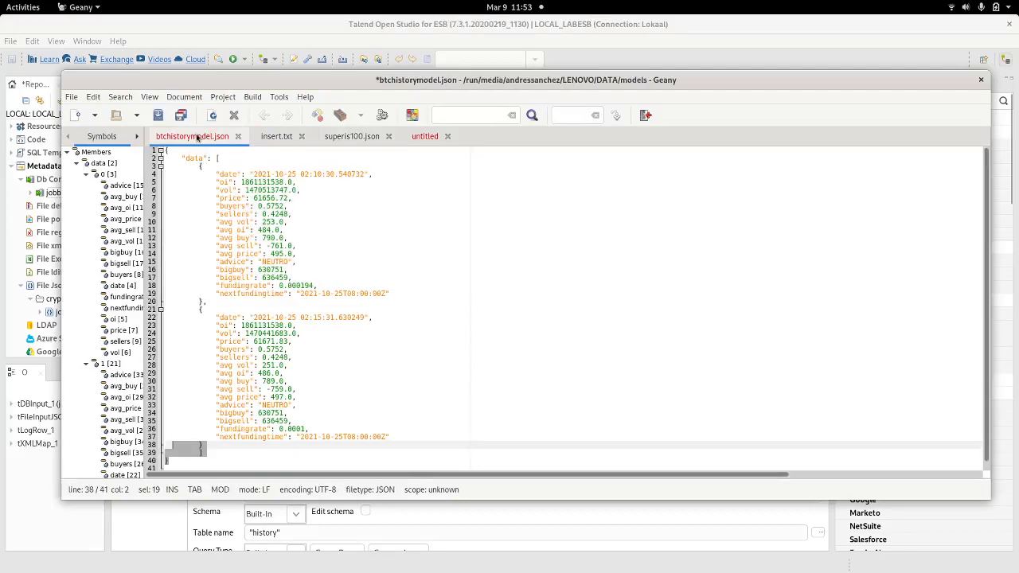
click(274, 139)
click(331, 140)
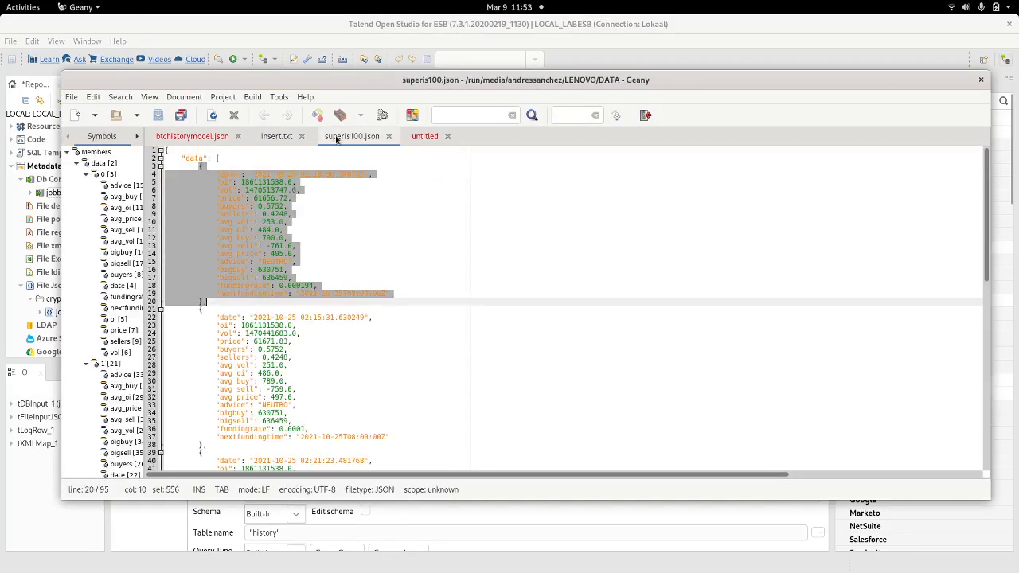
click(413, 140)
drag(409, 342, 87, 340)
key(ctrl+c)
key(alt+Tab)
key(alt+Tab)
key(alt+Tab)
key(alt+Tab)
key(alt+Tab)
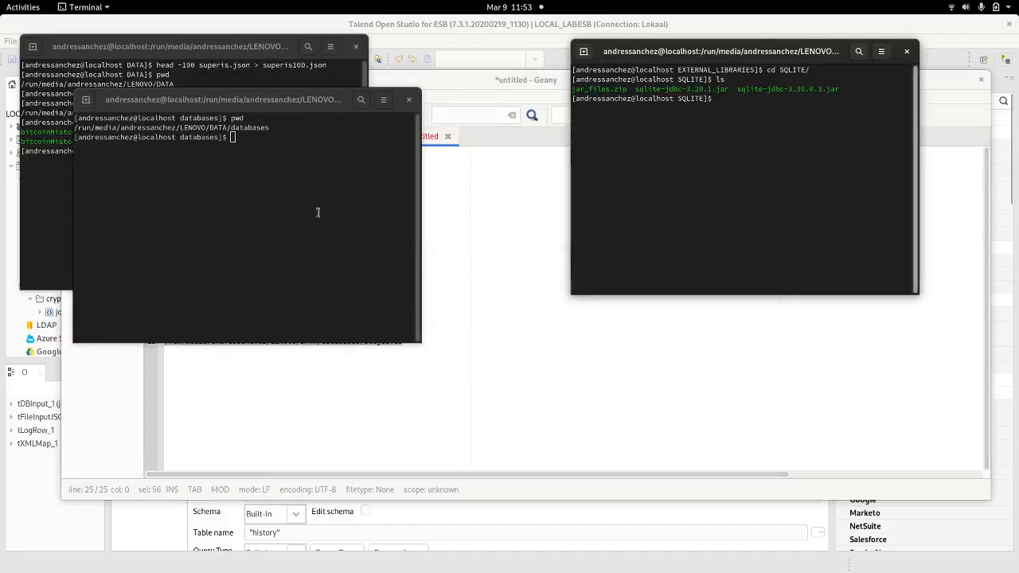
Step: Run ls -la on the pasted btcjob.db path, confirming the file is 8192 bytes
double_click(301, 102)
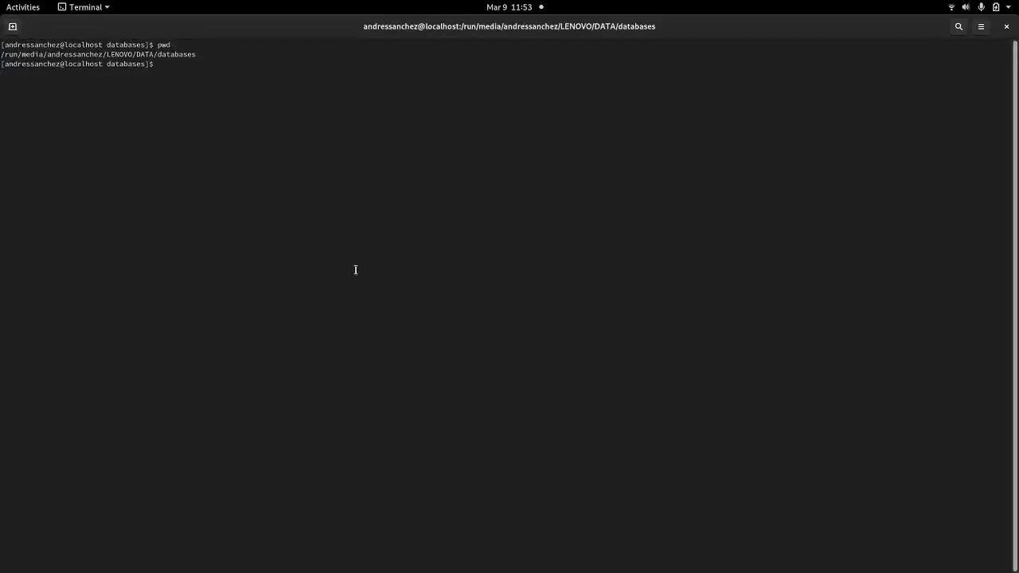
text(ls -la)
right_click(448, 163)
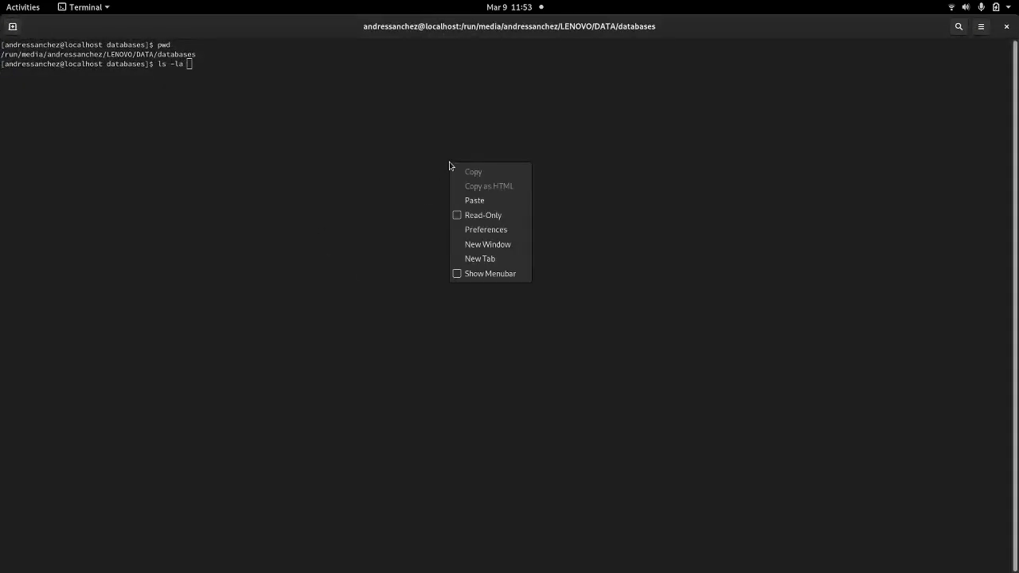
click(474, 198)
key(Return)
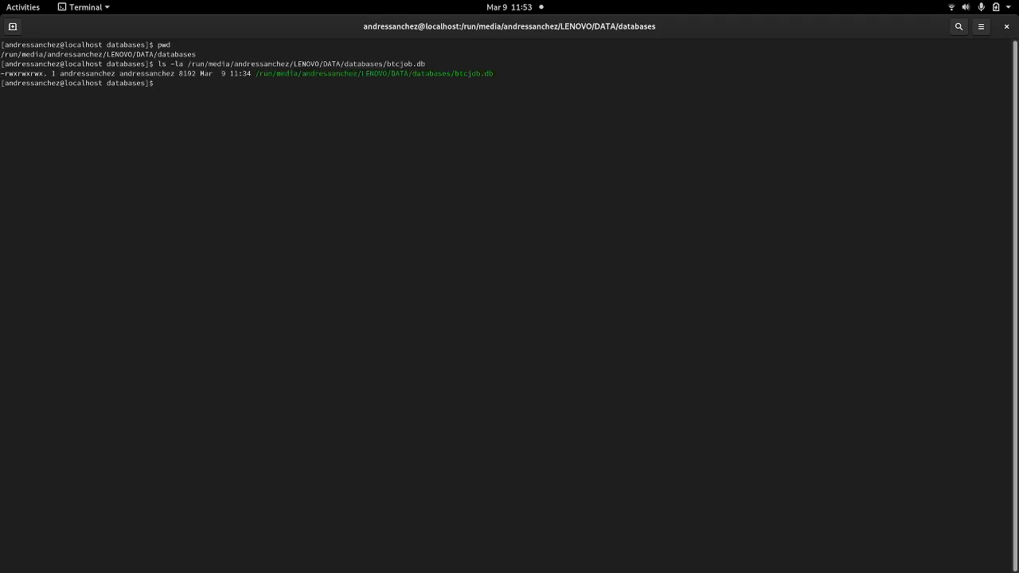
key(alt+Tab)
key(alt+Tab)
key(alt+Tab)
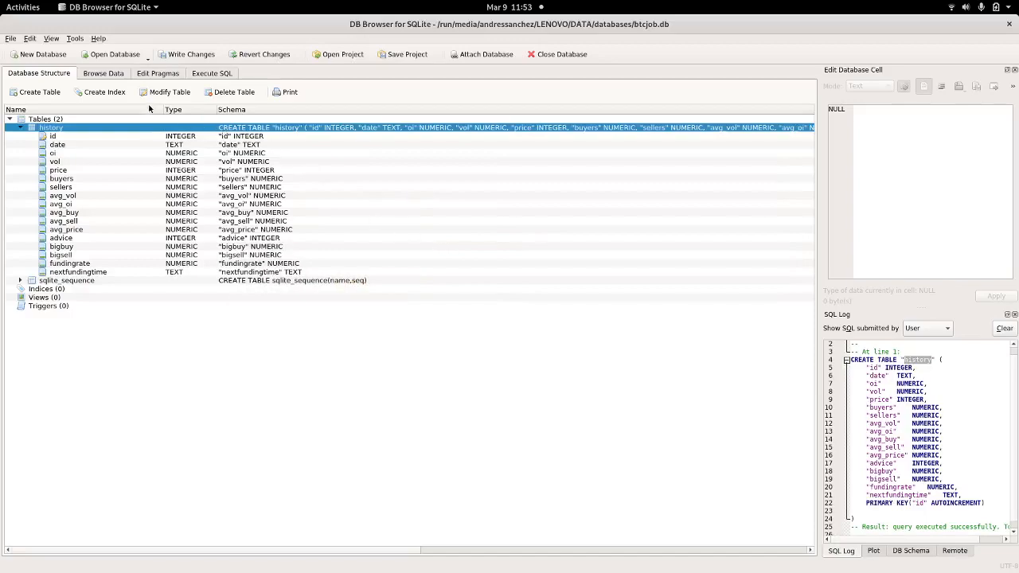
Step: Write the pending history table changes to btcjob.db in DB Browser for SQLite
click(178, 56)
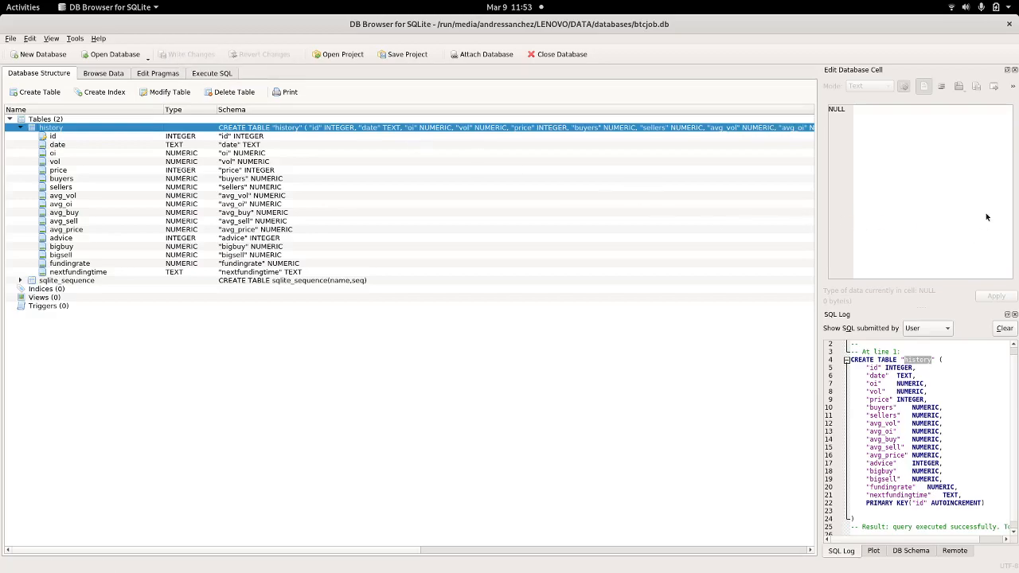
key(alt+Tab)
key(alt+Tab)
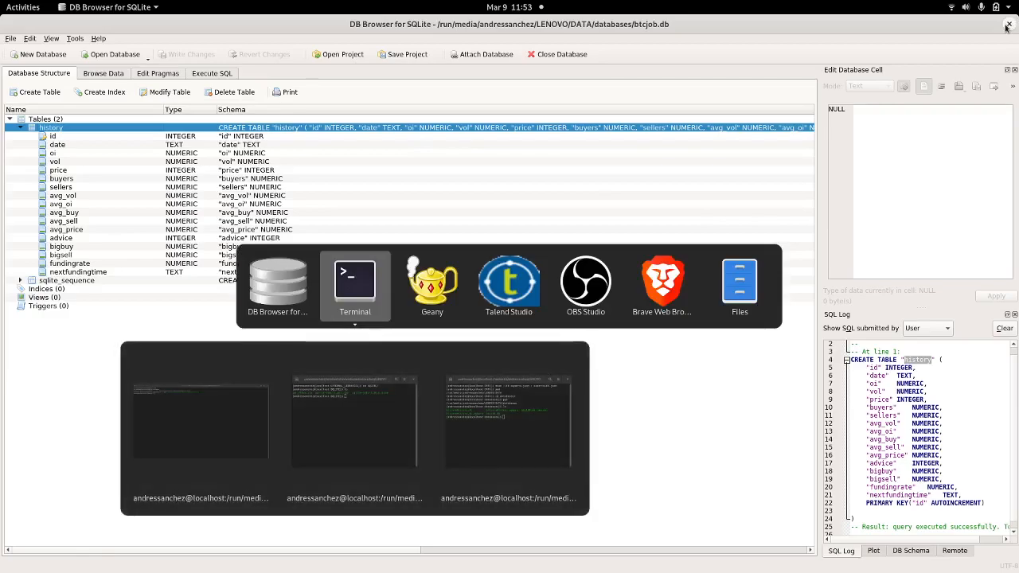
key(alt+Tab)
key(alt+Tab)
key(alt+Tab)
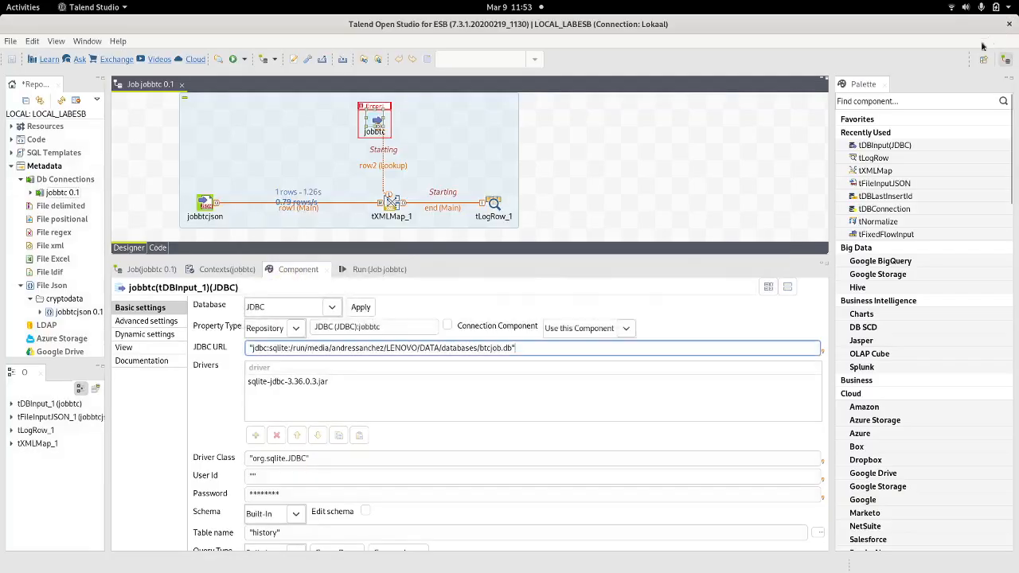
Step: Clear the console and rerun jobbtc, which now prints only 61656.72 and 61671.83
click(374, 269)
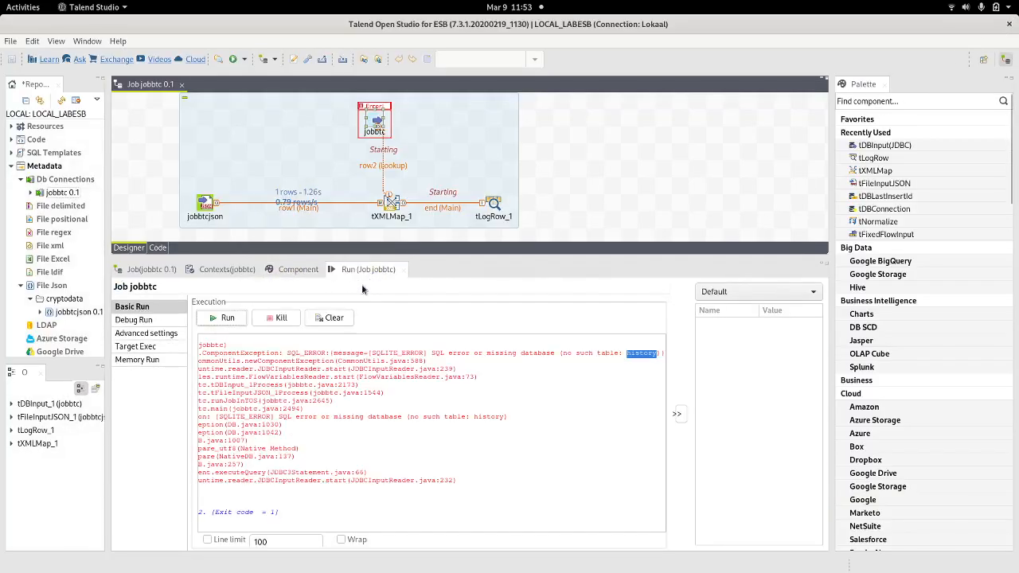
click(331, 318)
click(223, 318)
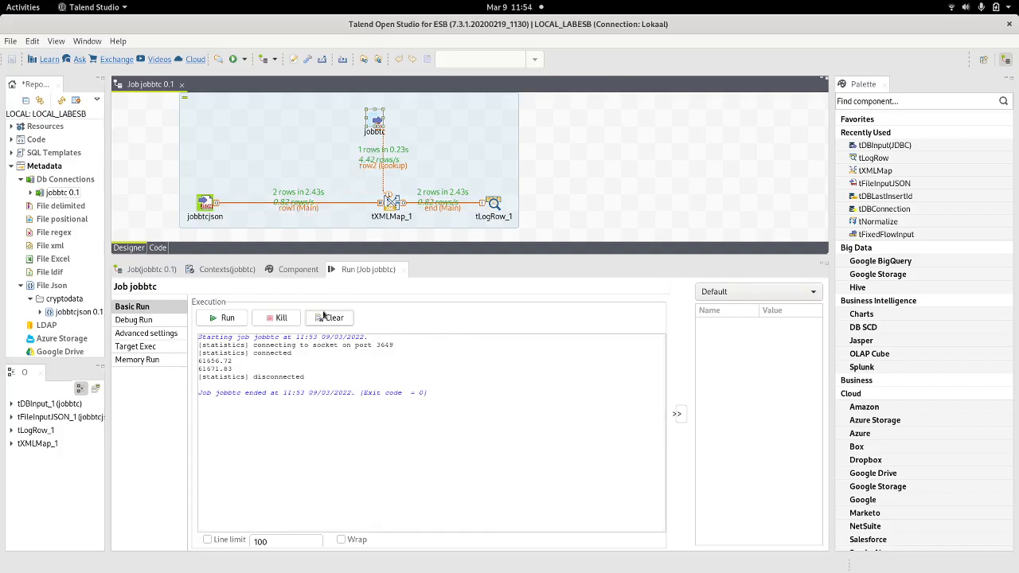
drag(236, 371, 190, 358)
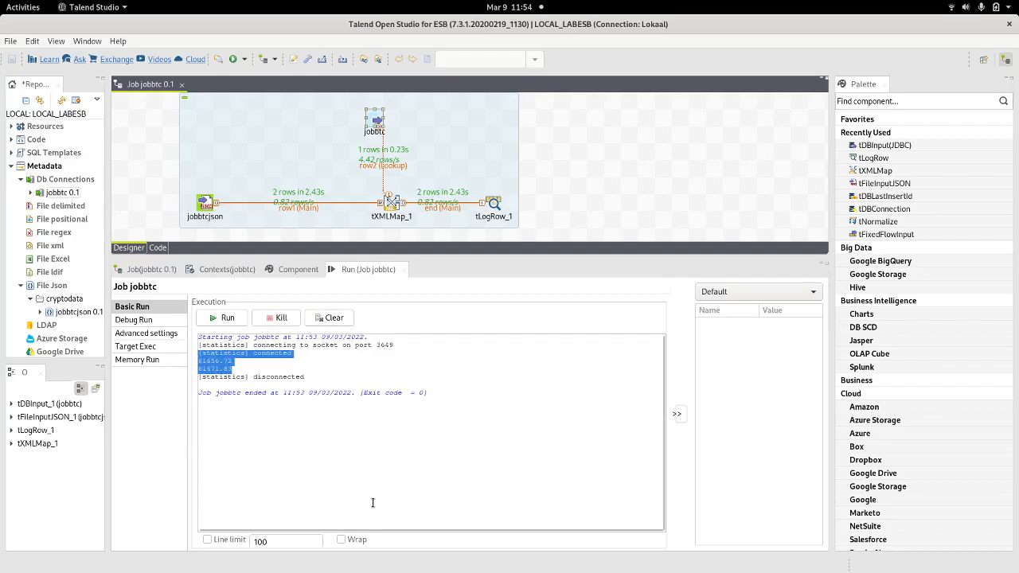
key(alt+Tab)
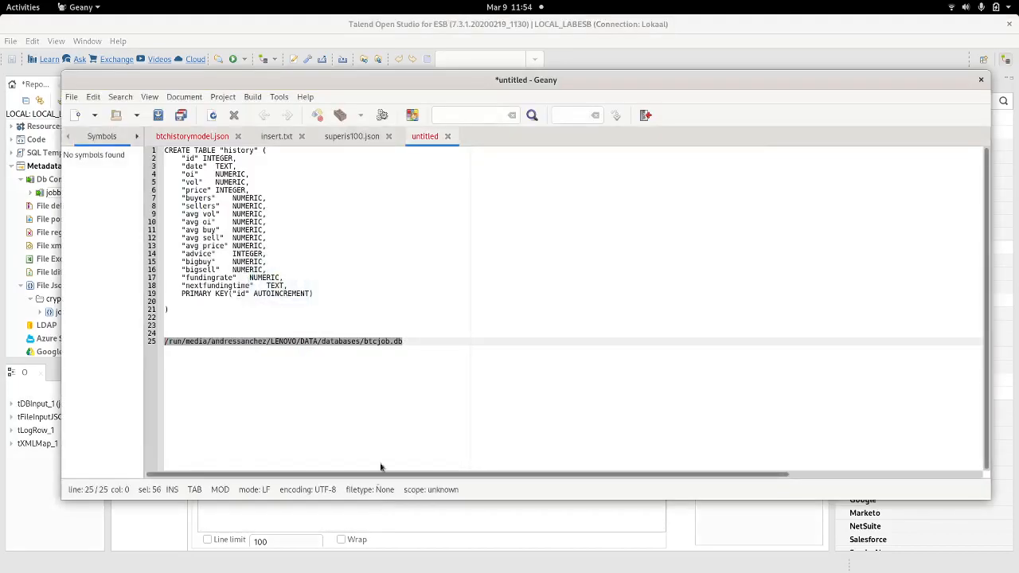
Step: Scroll up and down through the records in superis100.json
click(336, 140)
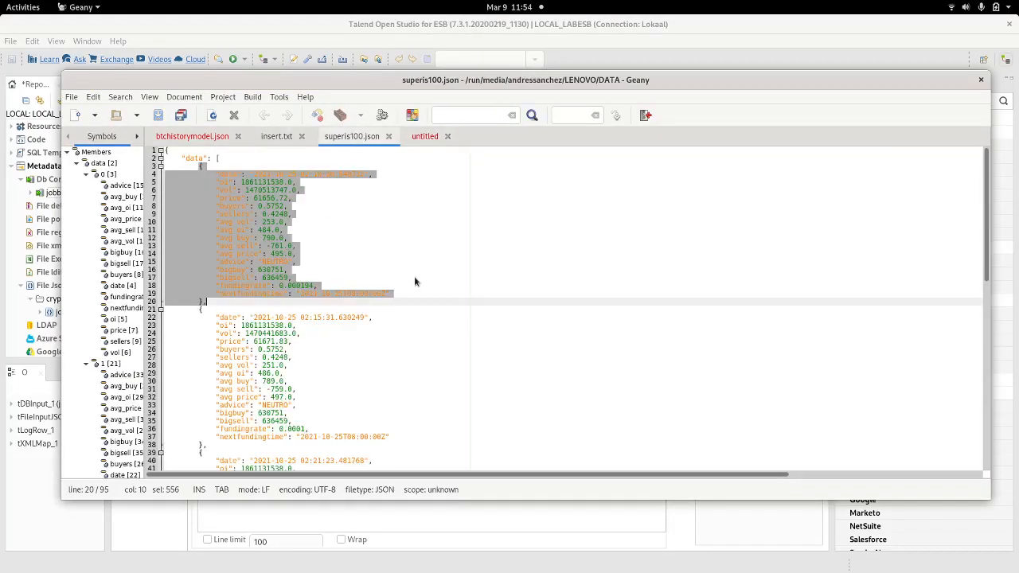
scroll(417, 283, down, 10)
scroll(417, 287, up, 10)
scroll(249, 368, down, 15)
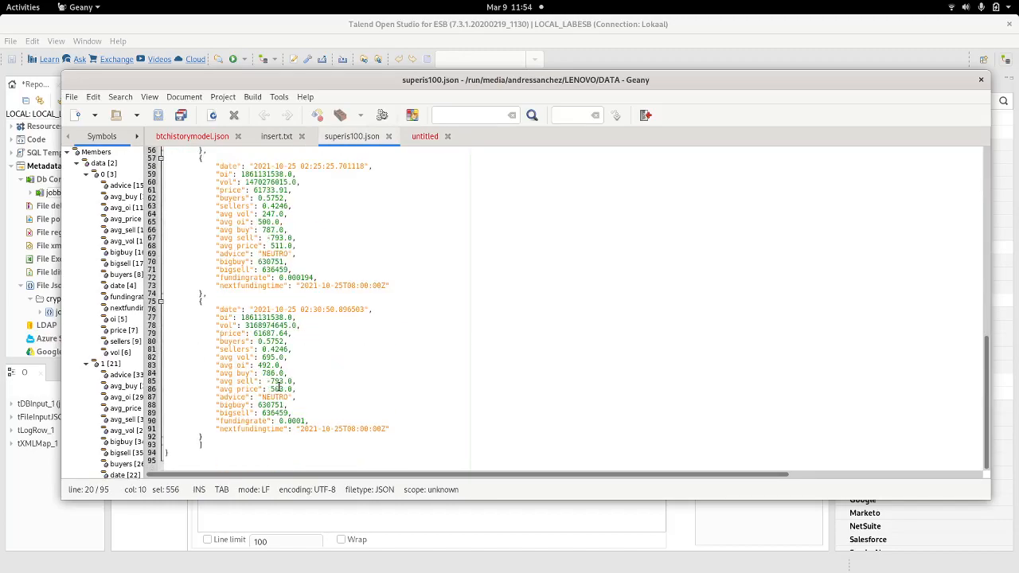
scroll(273, 361, up, 15)
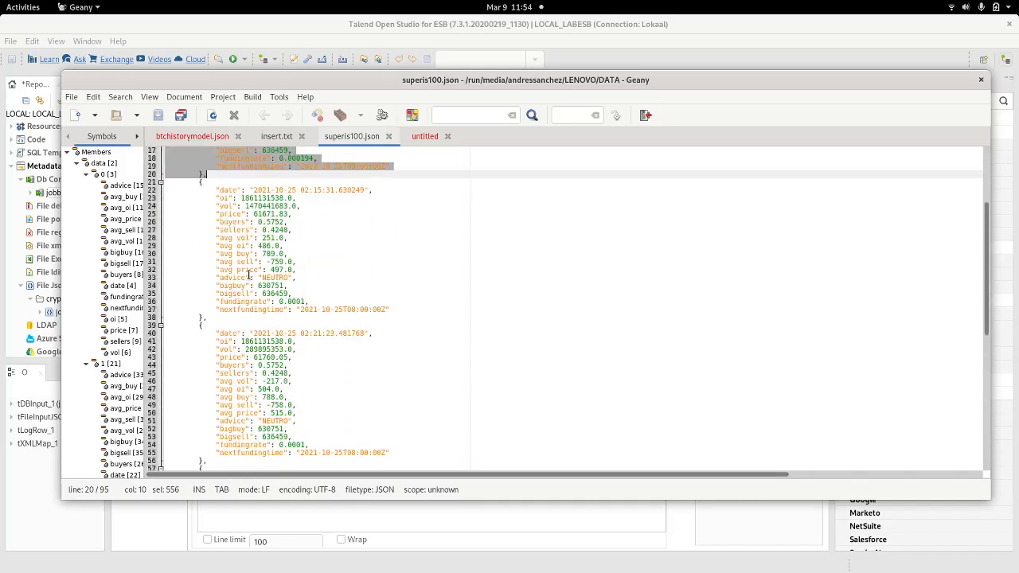
scroll(252, 247, up, 3)
key(alt+Tab)
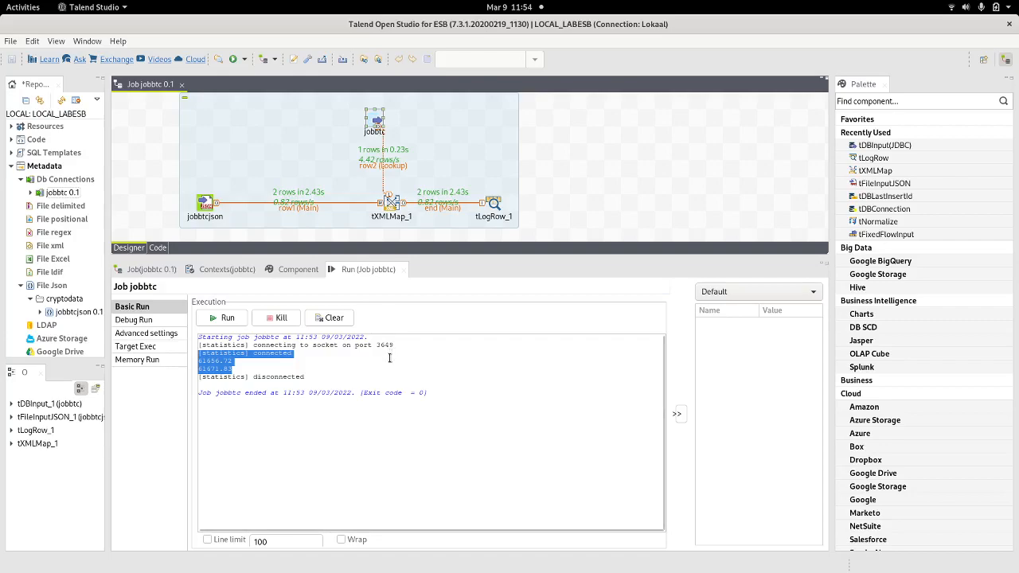
Step: Open the jobbtcjson input's Component settings, confirming it reads btchistorymodel.json with loop "$.data[*]"
right_click(209, 203)
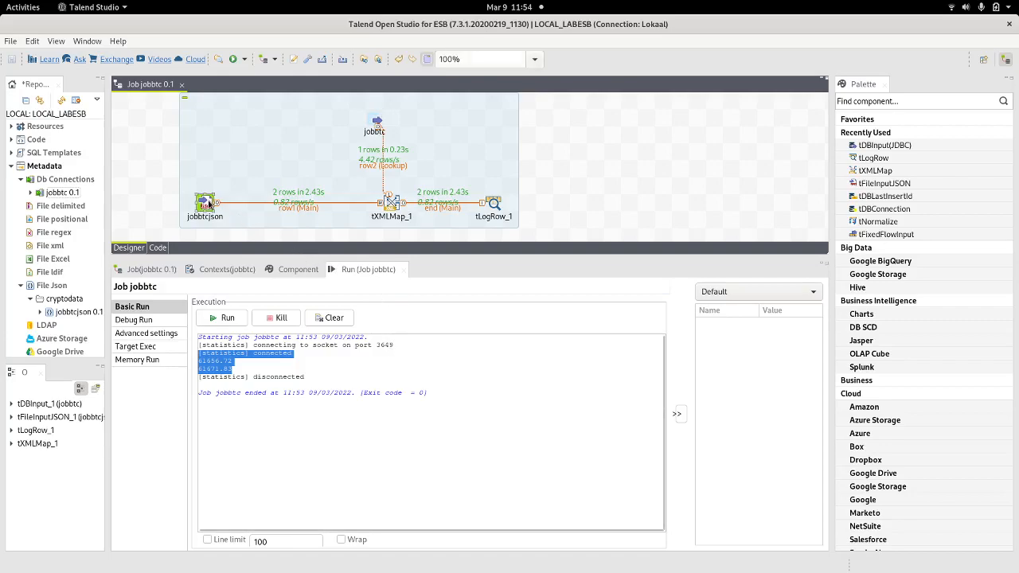
click(258, 383)
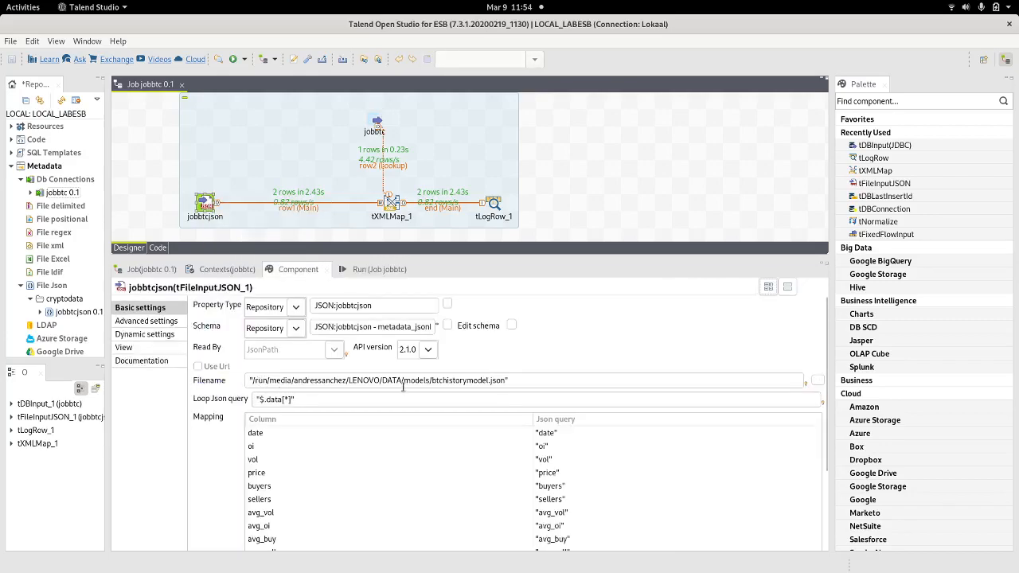
click(471, 381)
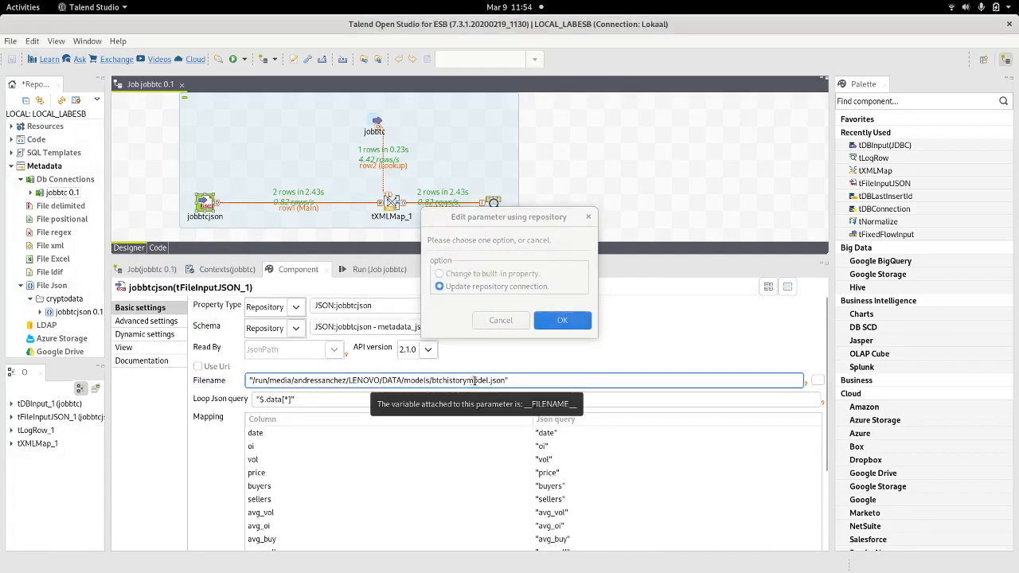
click(506, 322)
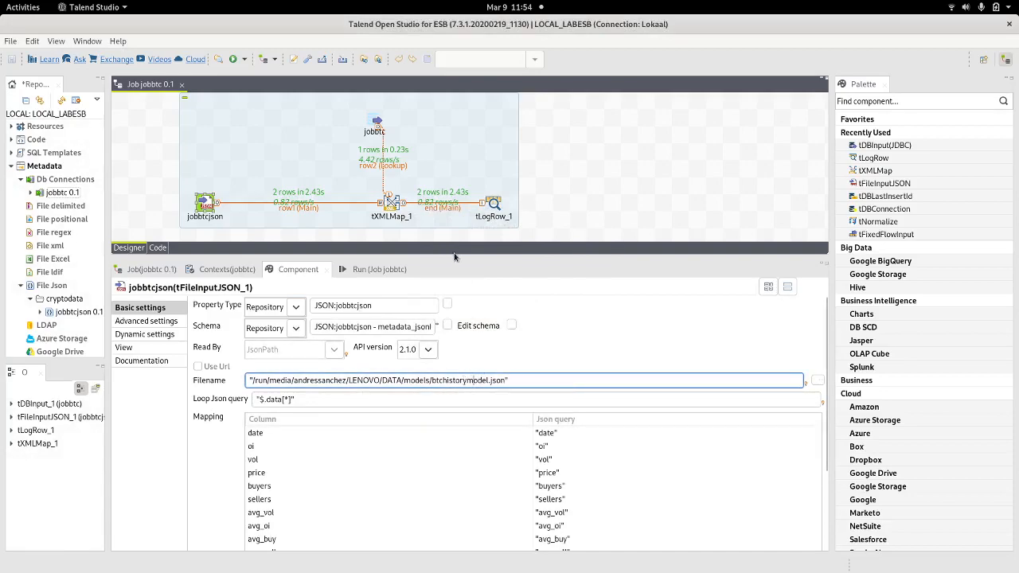
drag(456, 255, 456, 167)
scroll(460, 303, down, 1)
Step: Compare the two-record btchistorymodel.json against the 95-line superis100.json
key(alt+Tab)
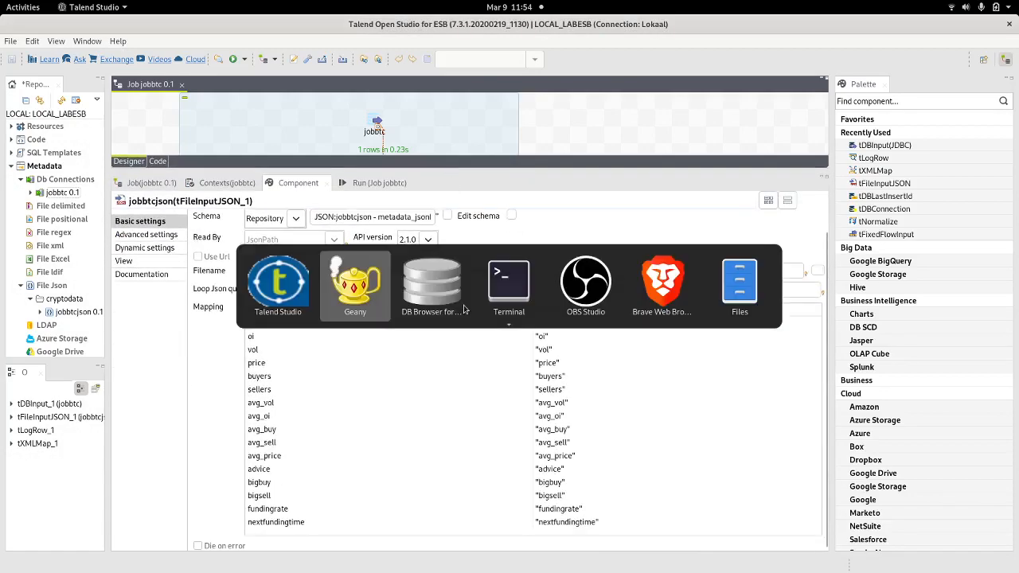
click(195, 140)
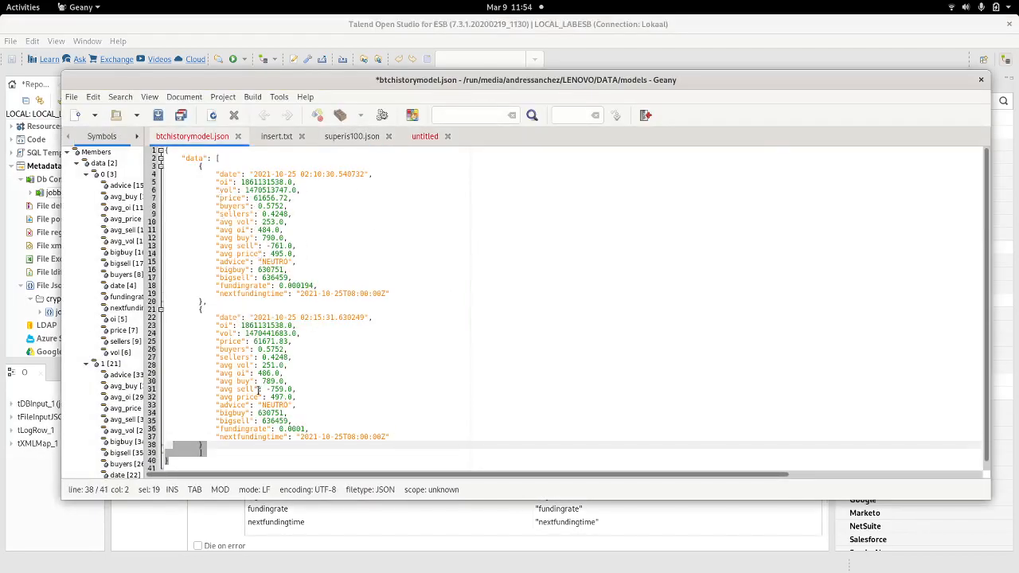
click(357, 140)
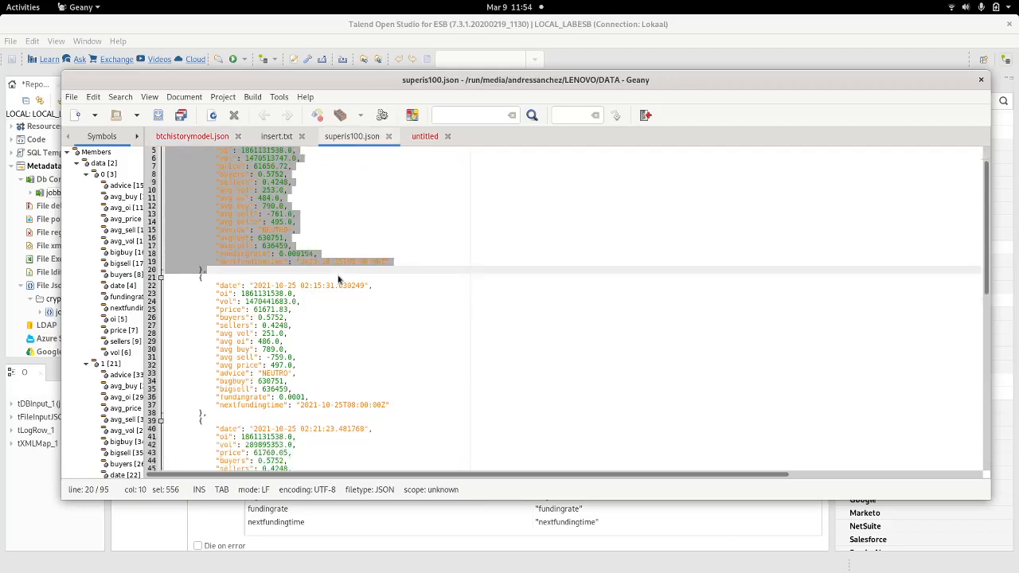
scroll(240, 358, down, 10)
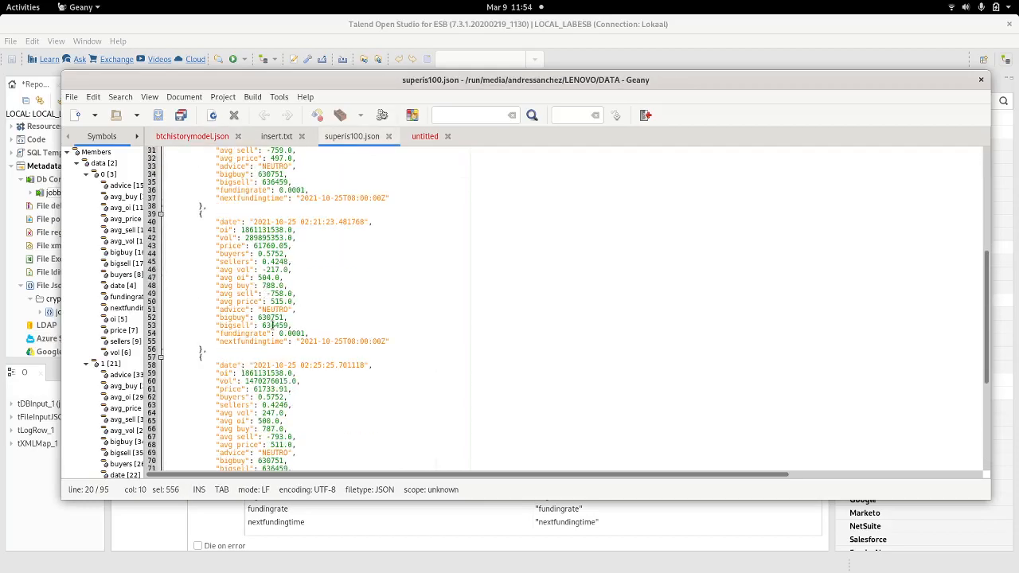
scroll(268, 310, down, 8)
key(alt+Tab)
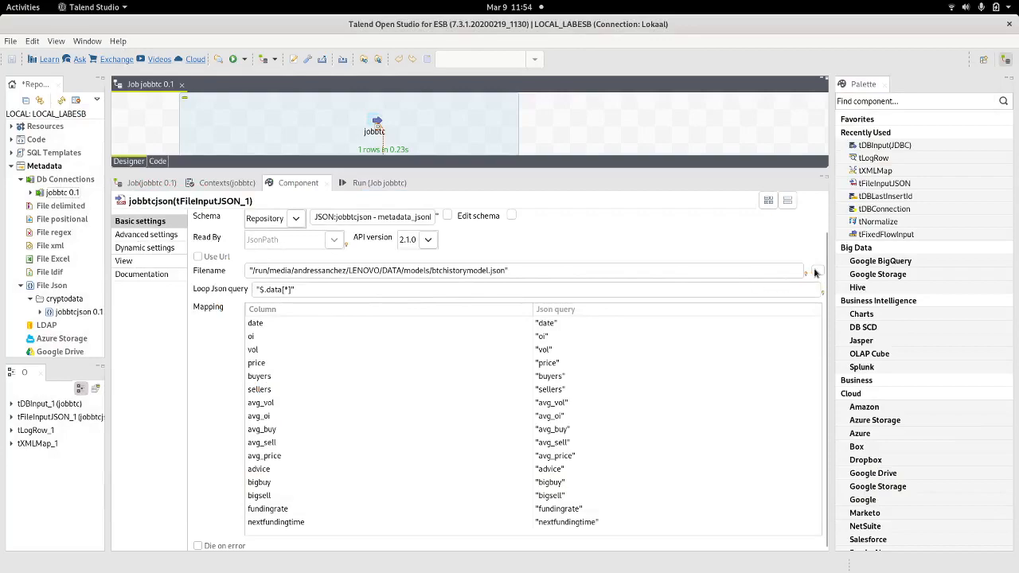
Step: Convert the jobbtcjson Filename from a repository value to a built-in property
click(558, 271)
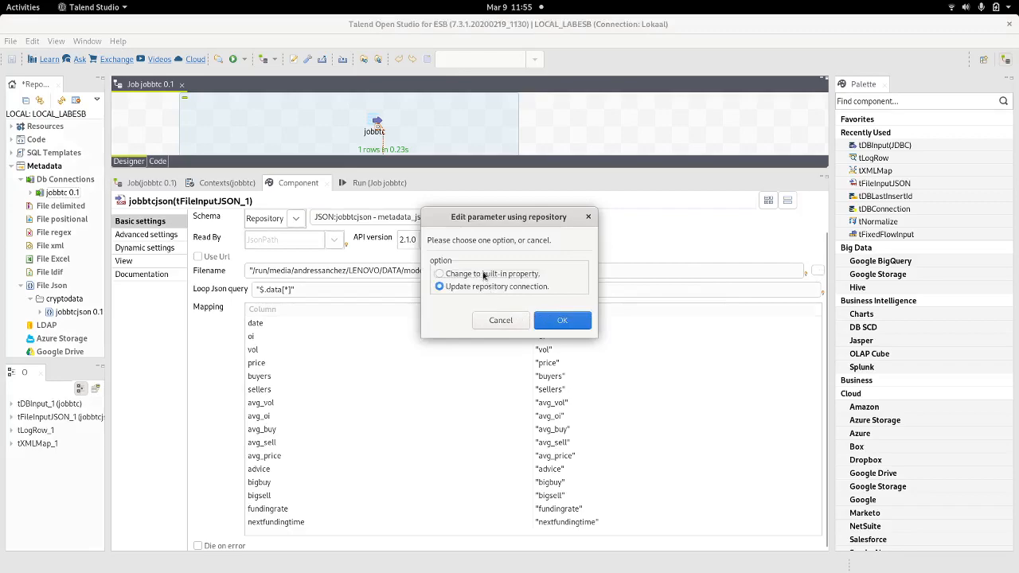
click(496, 319)
click(814, 273)
click(501, 271)
click(481, 277)
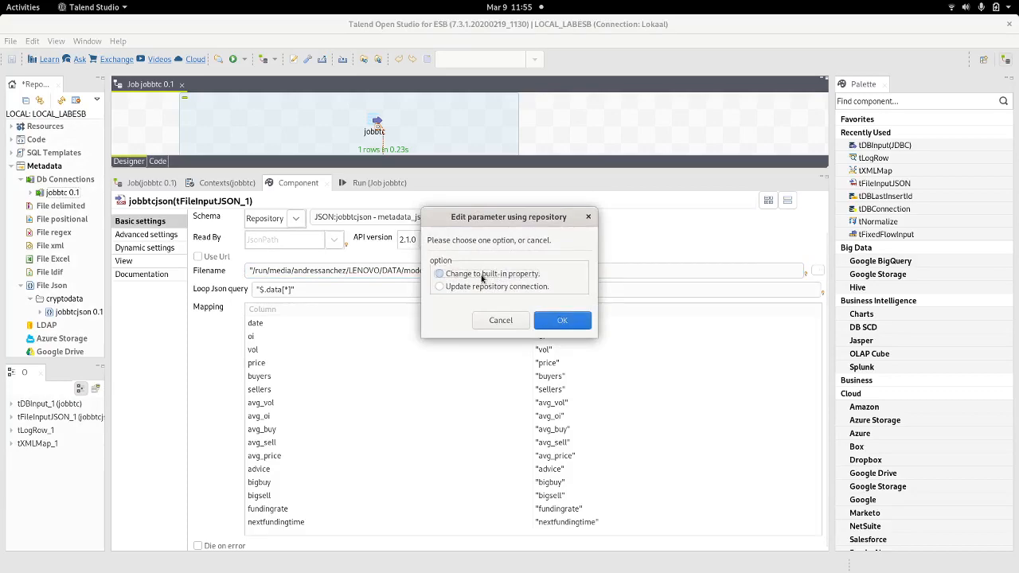
click(562, 321)
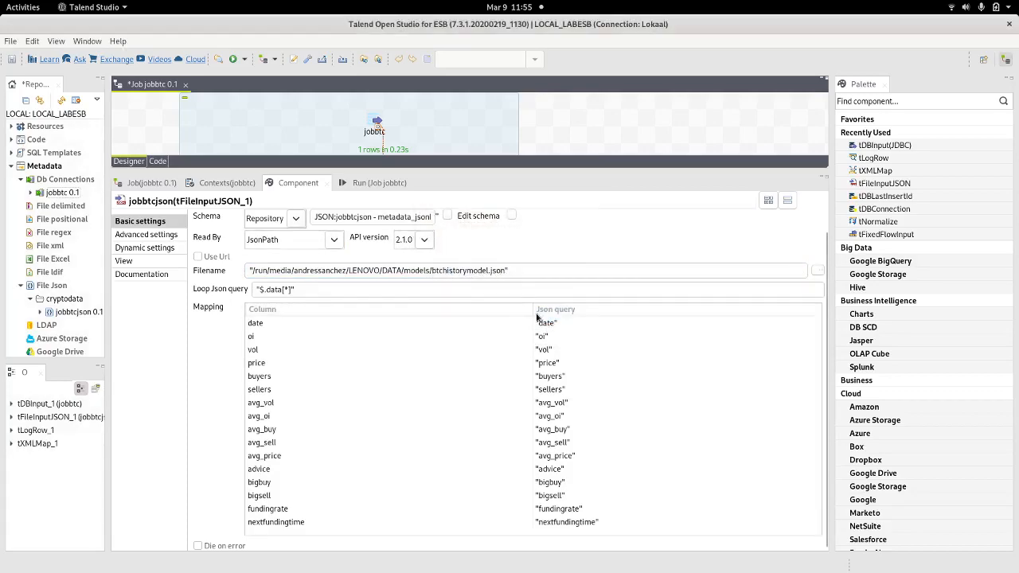
Step: Set the input file to DATA/superis100.json and save jobbtc
click(816, 273)
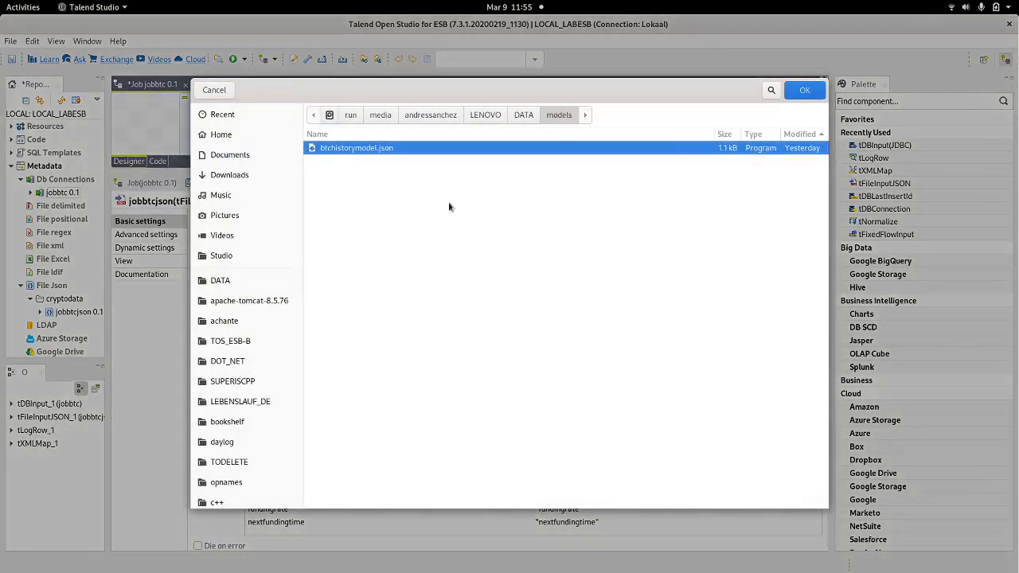
click(523, 115)
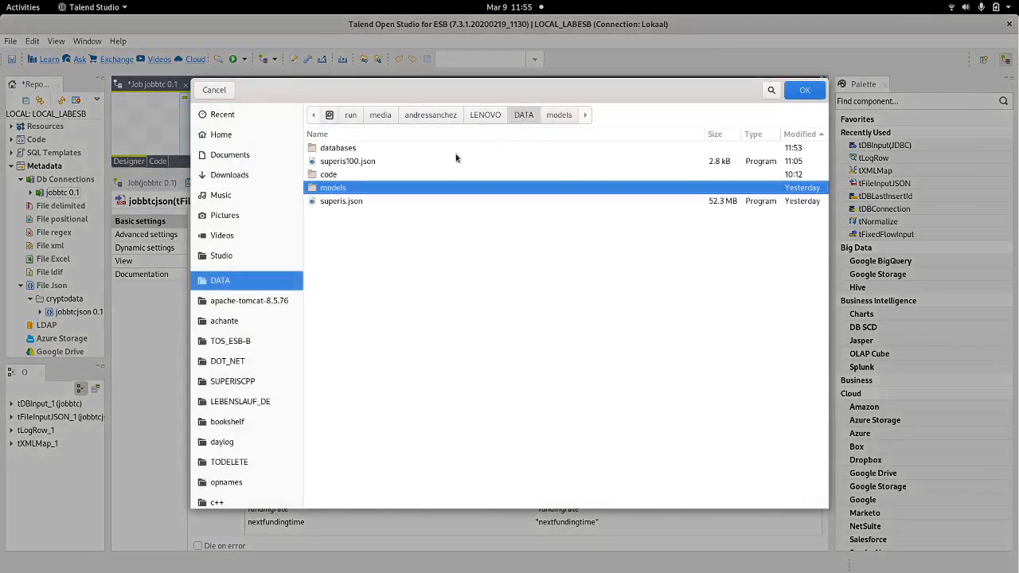
double_click(355, 162)
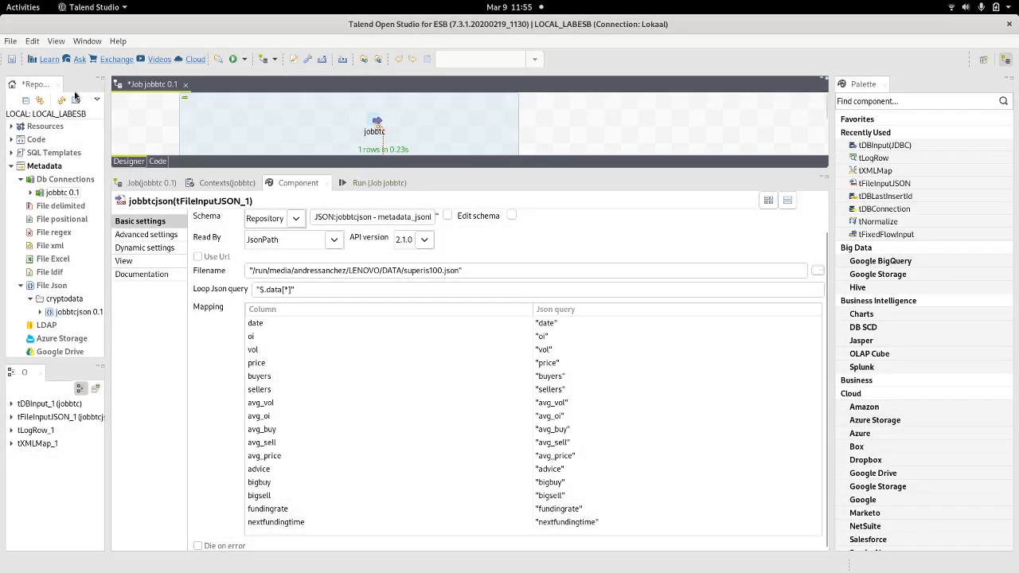
key(ctrl+s)
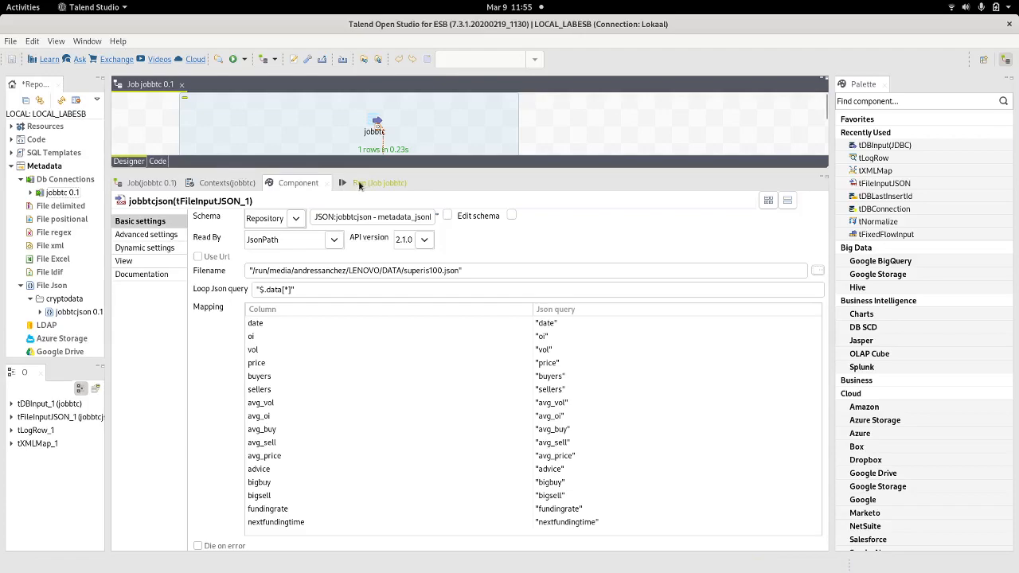
Step: Clear the previous output, rerun jobbtc and check the five printed prices
click(363, 183)
click(335, 232)
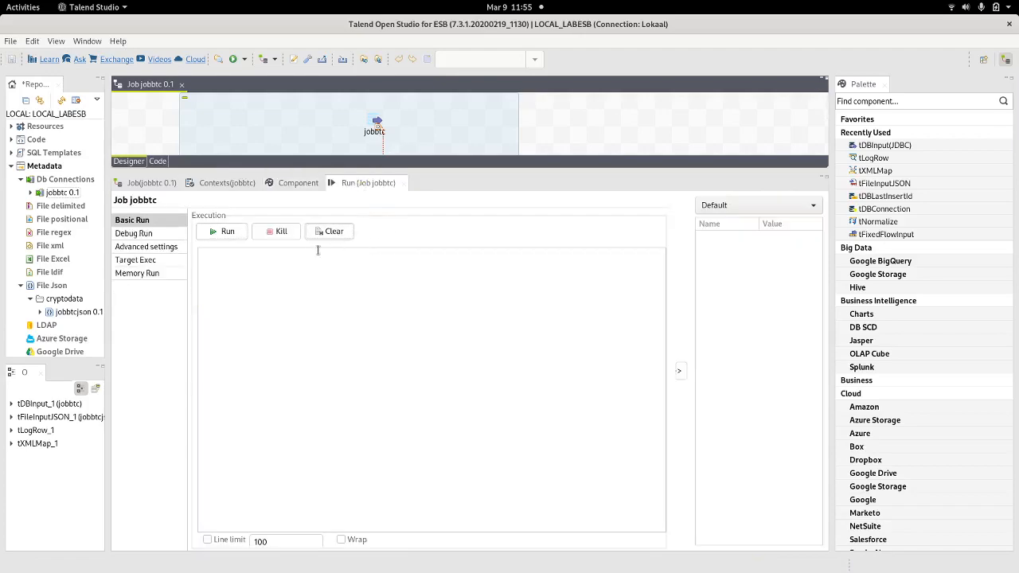
click(225, 232)
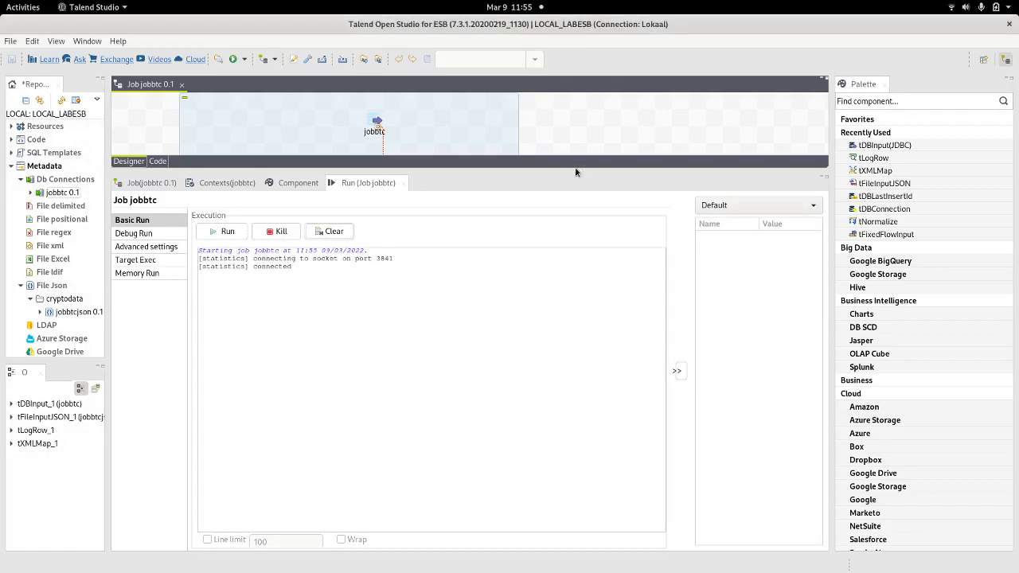
drag(576, 170, 577, 292)
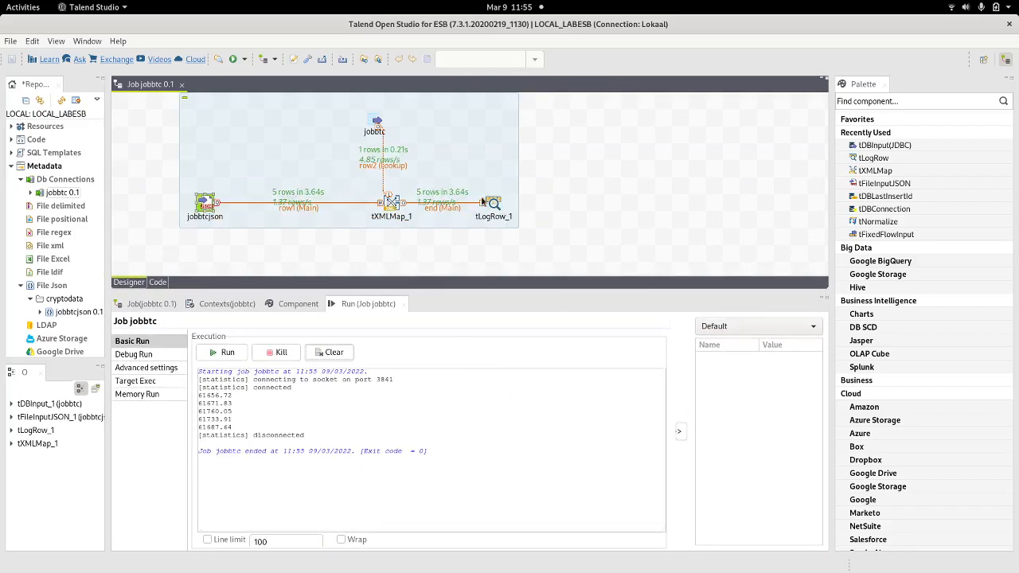
click(236, 425)
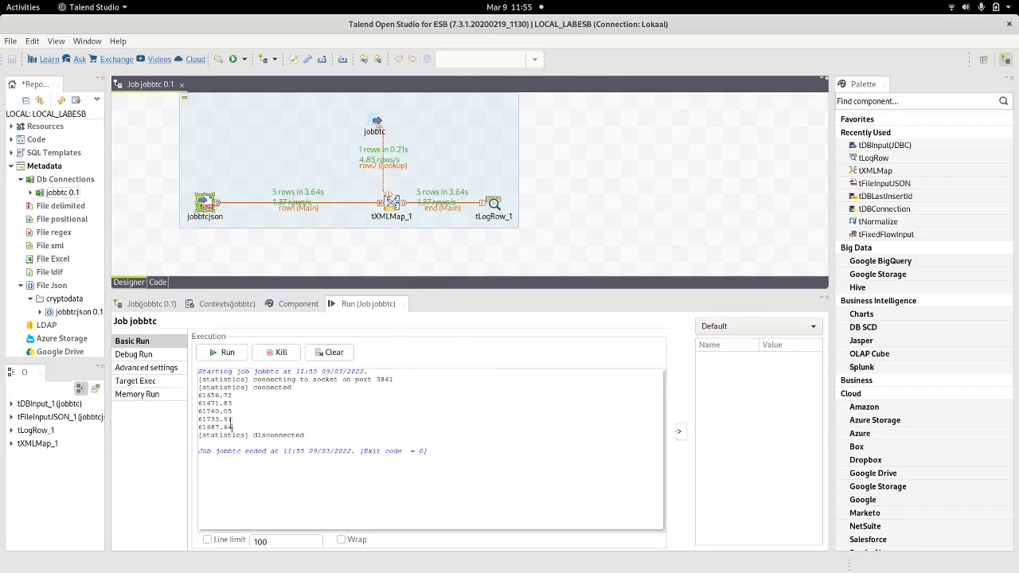
drag(237, 425, 184, 391)
Step: Rerun jobbtc with memory monitoring, return to the basic console, then switch to DB Browser
click(182, 394)
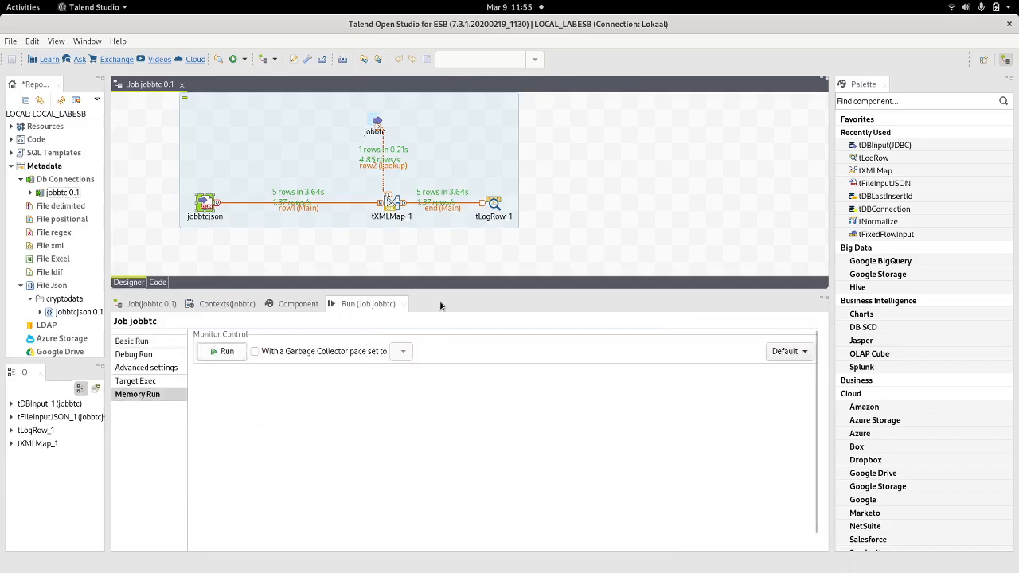
click(226, 354)
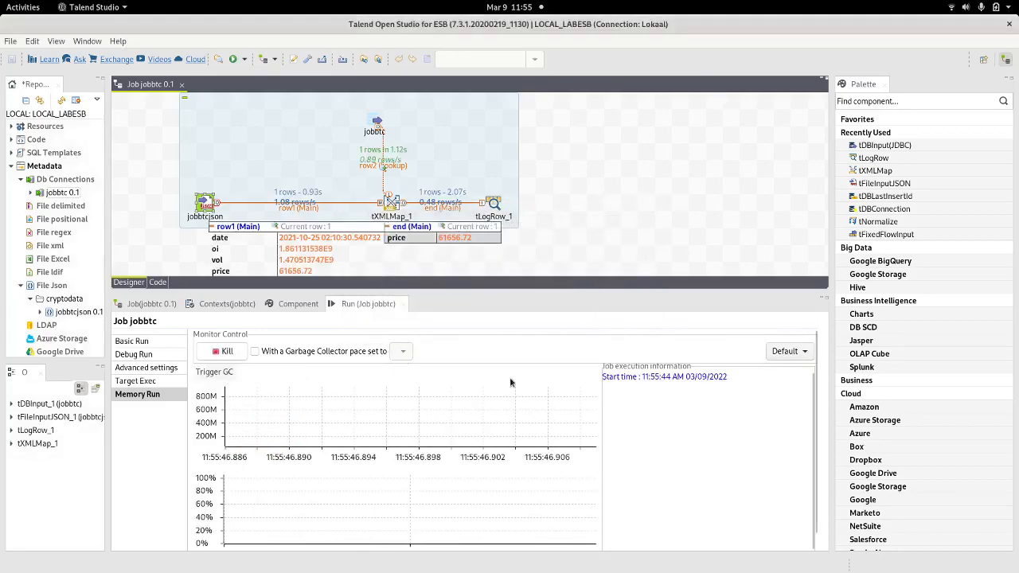
click(135, 340)
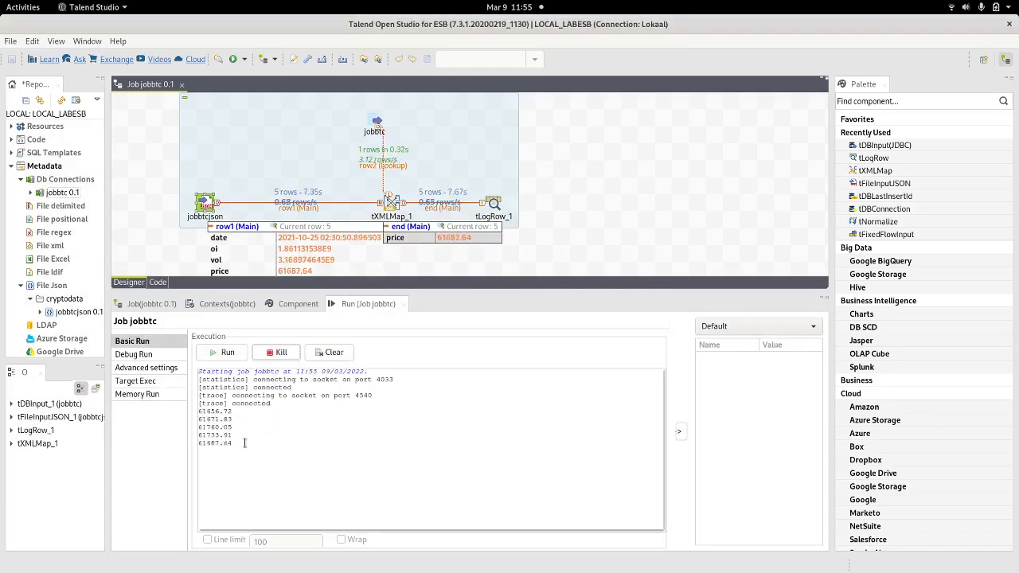
drag(470, 291, 520, 281)
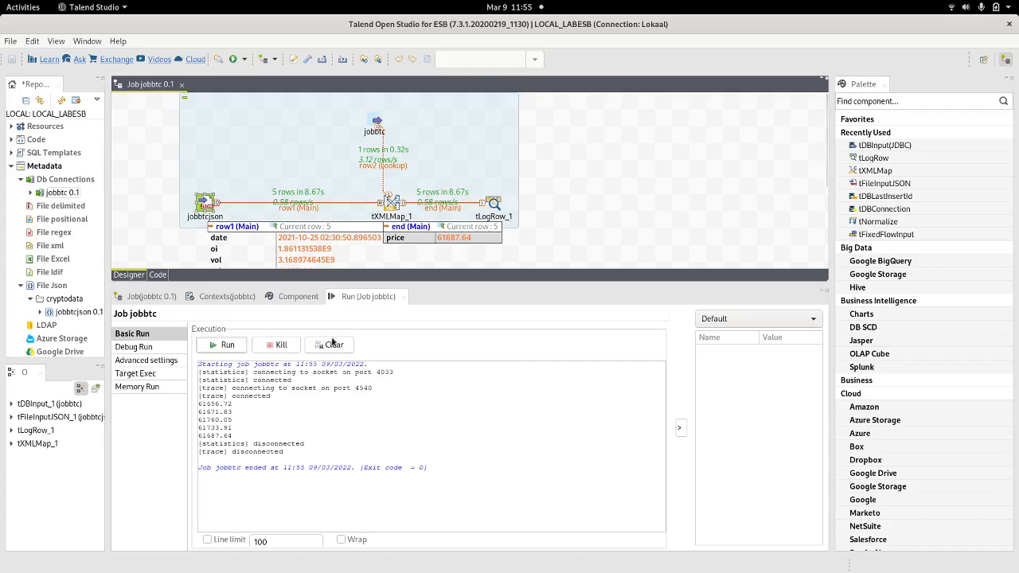
key(alt+Tab)
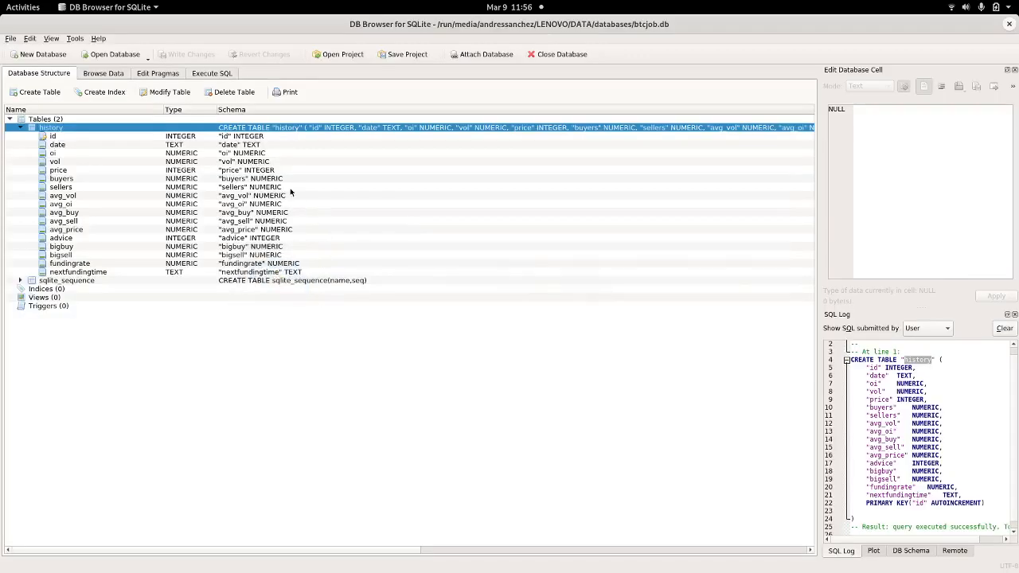
Step: In Execute SQL, add 'select * from history;' below the CREATE TABLE script and run it
click(212, 73)
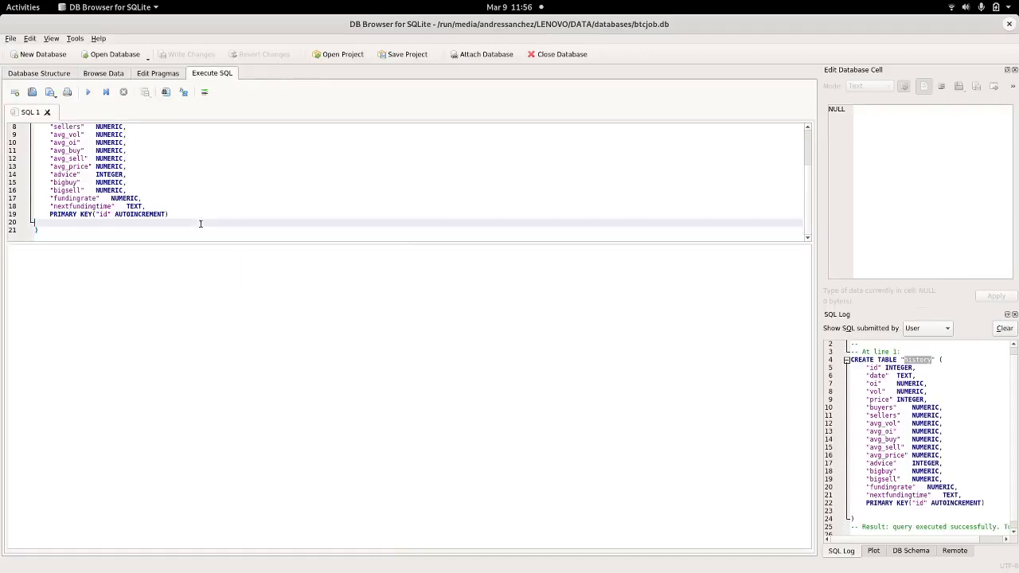
click(207, 268)
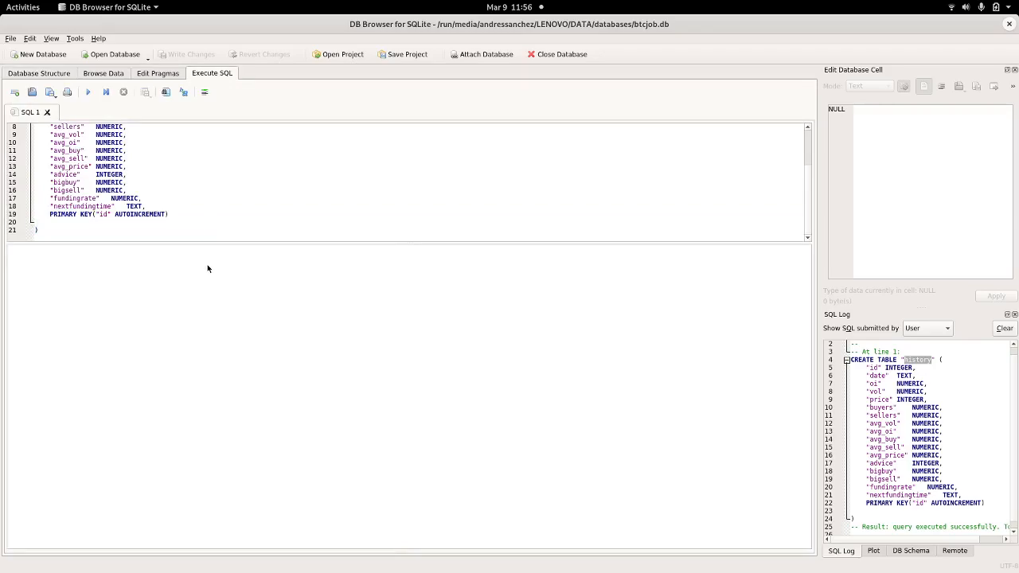
drag(200, 242, 180, 443)
click(65, 362)
key(Return)
key(Return)
key(Return)
text(select  * from h)
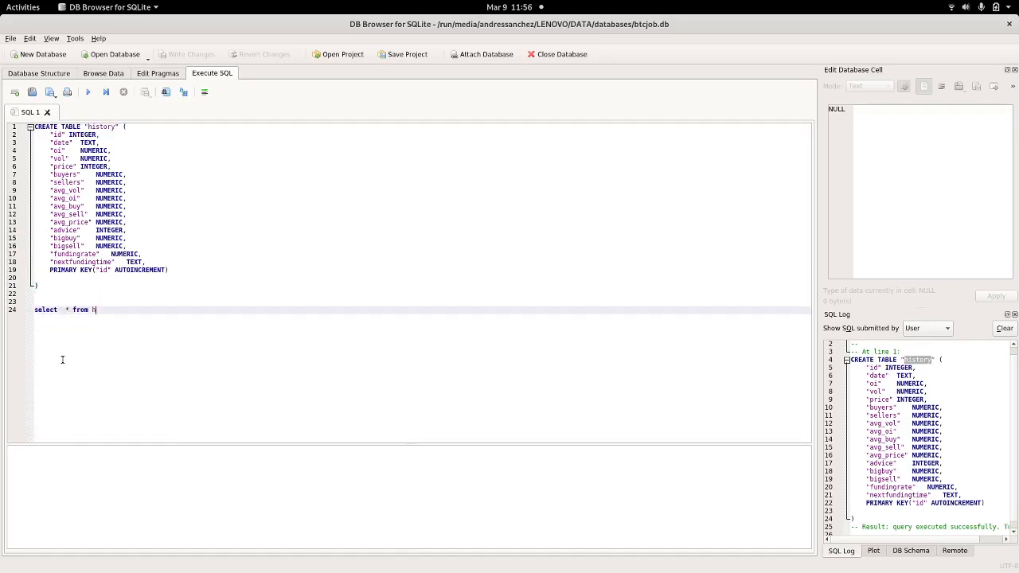
text(istory;)
key(ctrl+Return)
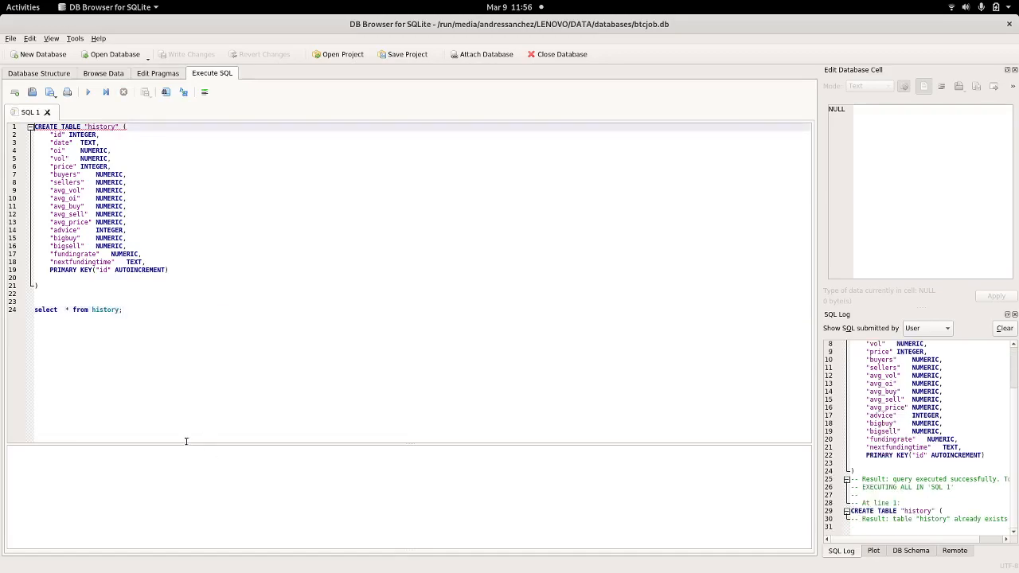
Step: Delete the CREATE TABLE statement, tidy the select query, and rerun it to list 12 rows
drag(190, 445, 282, 317)
click(145, 313)
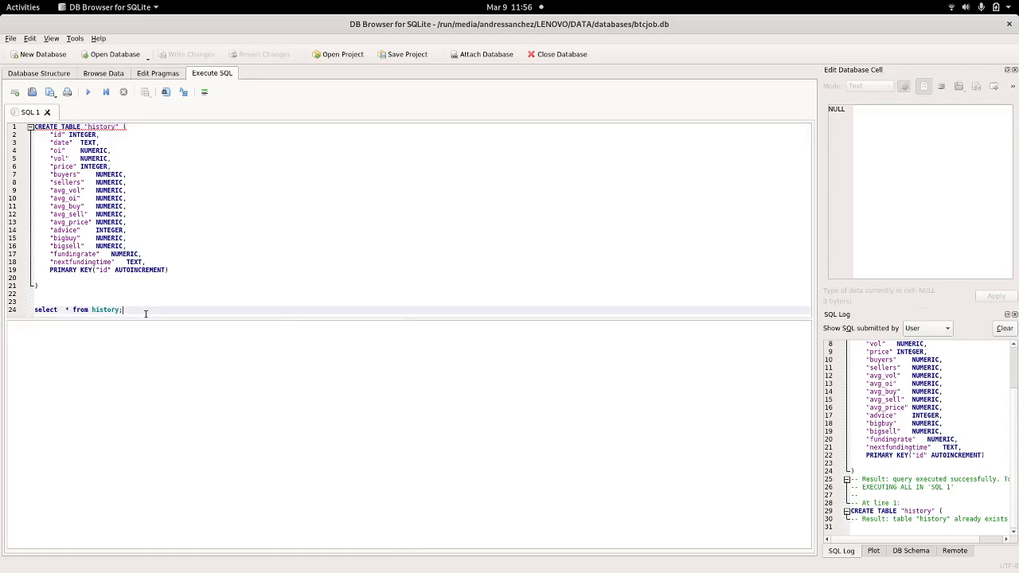
key(ctrl+Return)
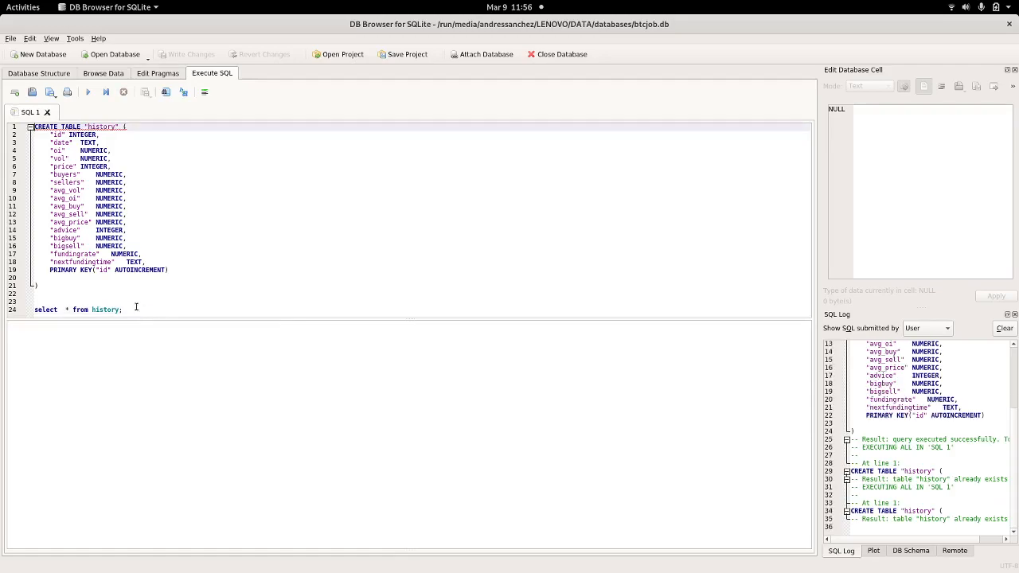
drag(61, 280, 41, 78)
key(Delete)
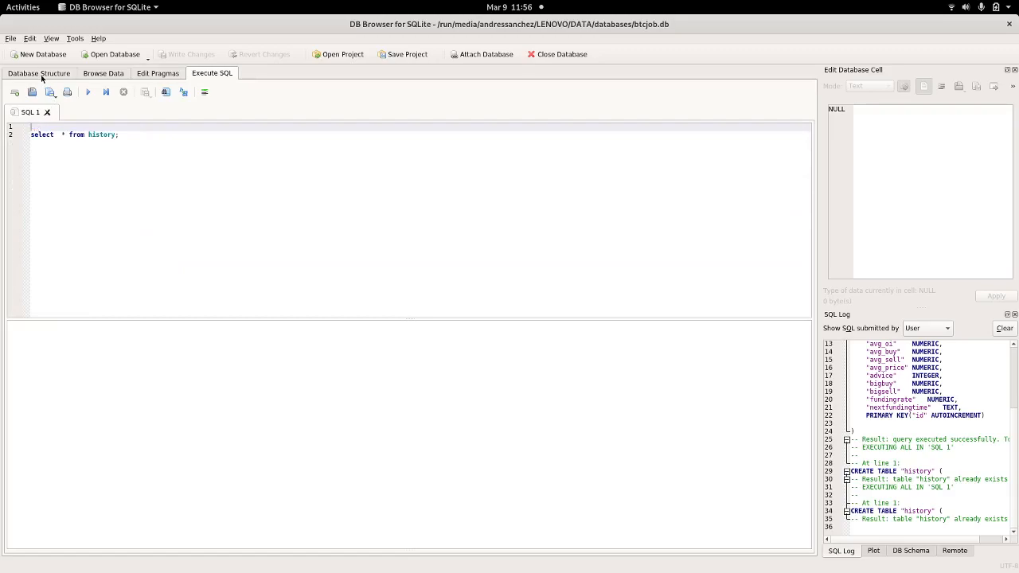
click(62, 140)
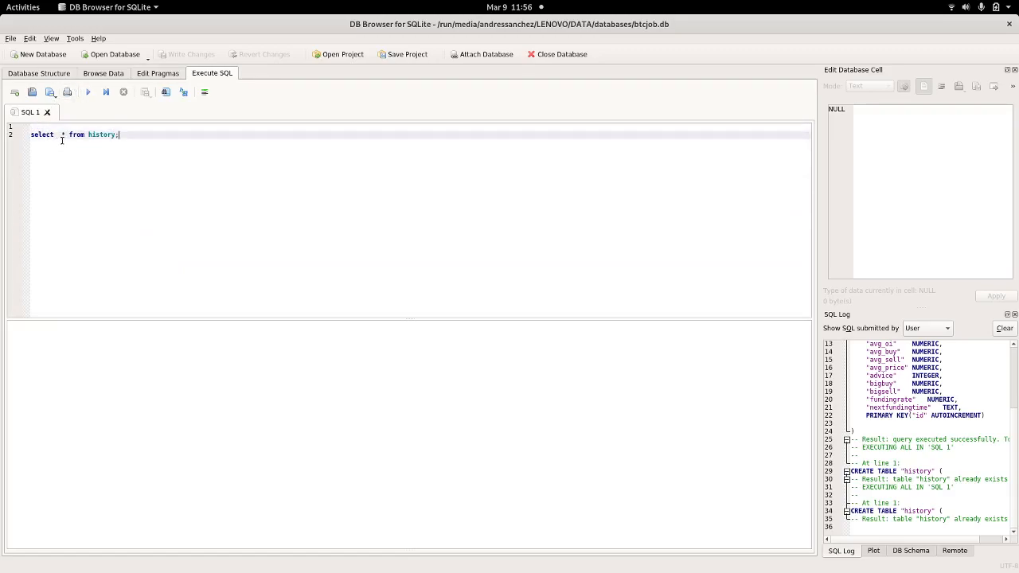
key(BackSpace)
key(ctrl+Return)
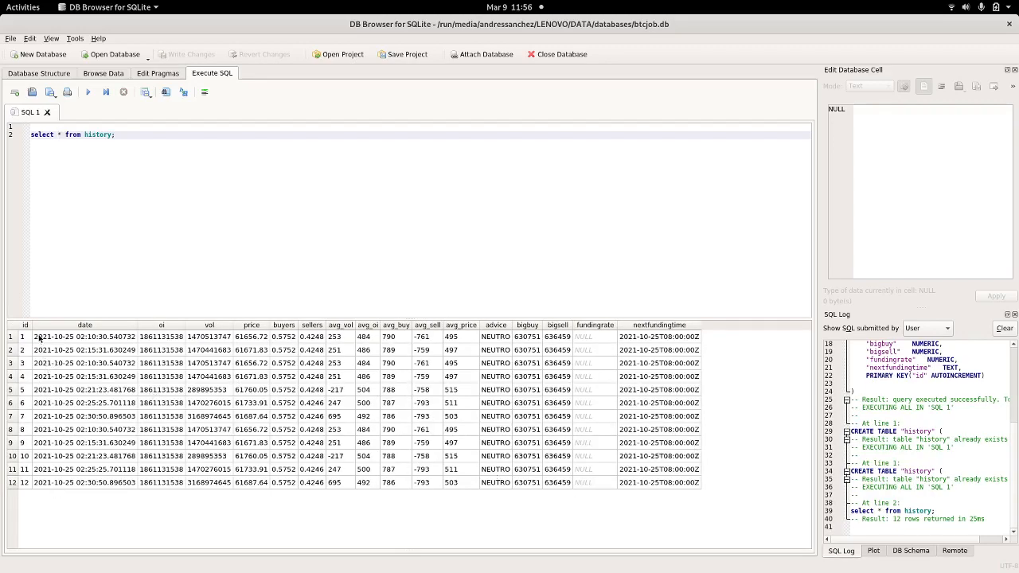
Step: Check the NULL fundingrate values in rows 1 and 2, then switch to Geany
click(587, 340)
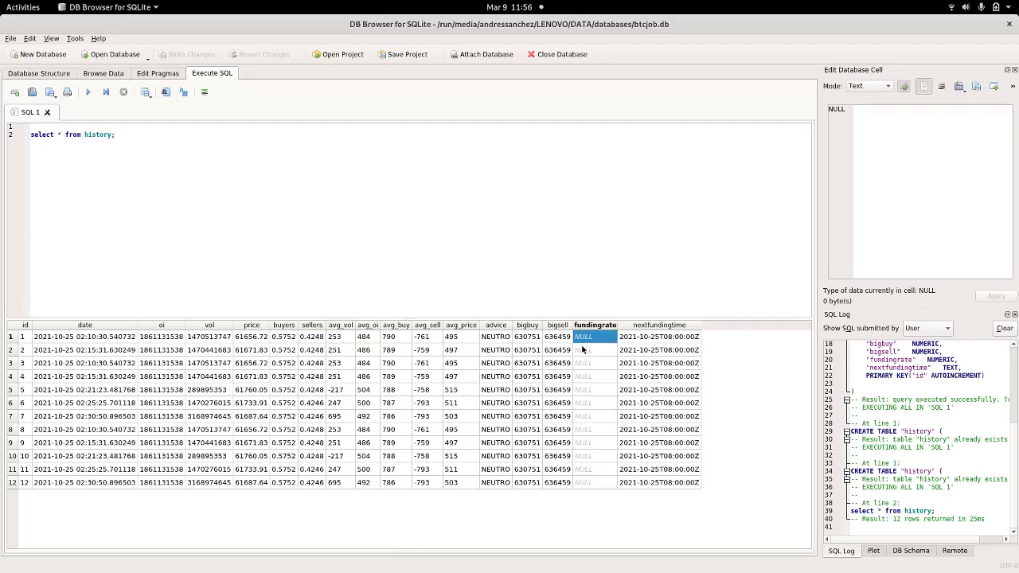
click(583, 350)
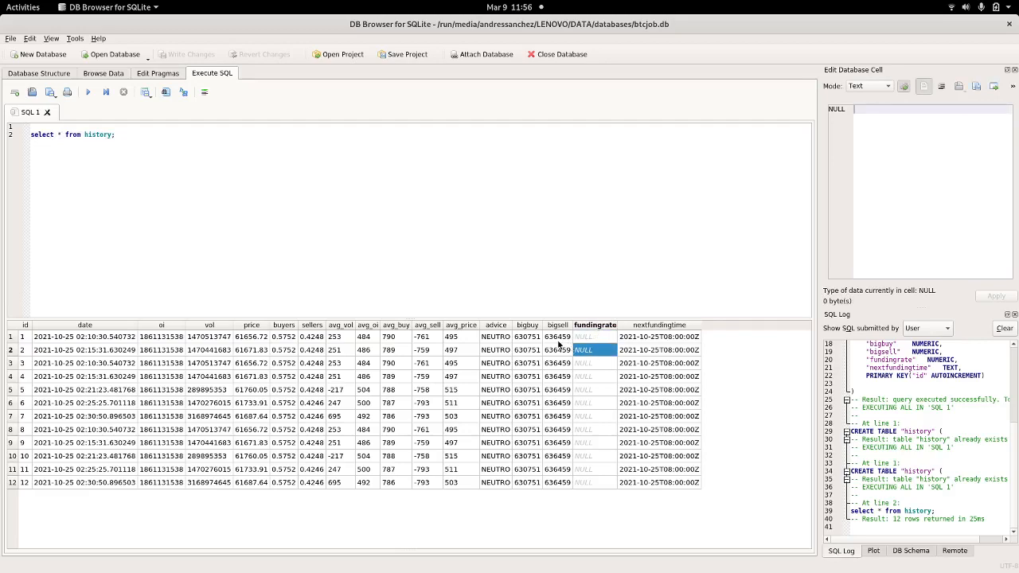
key(alt+Tab)
key(alt+Tab)
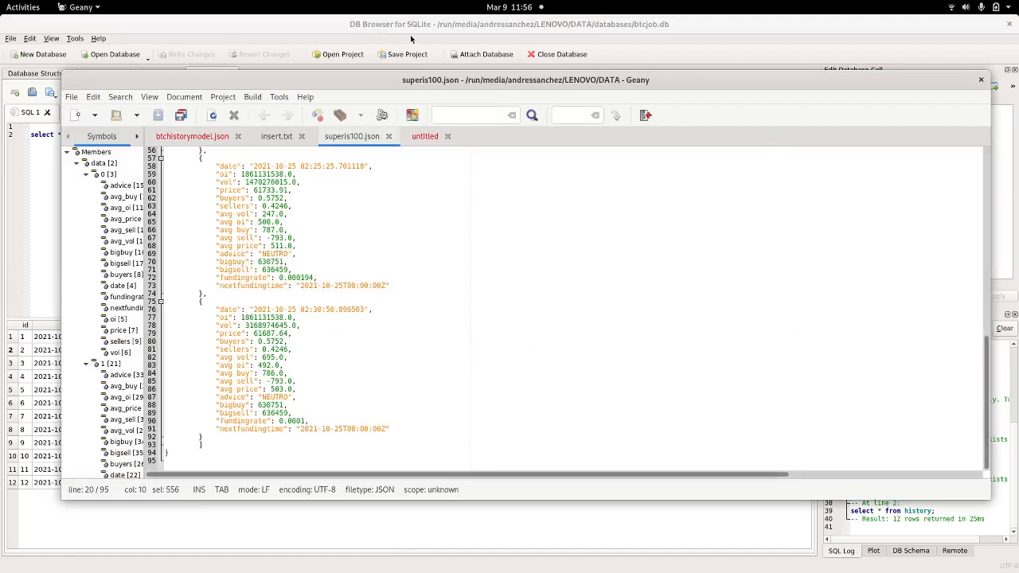
Step: Inspect the fundingrate column's String type in tXMLMap_1 and close the editor unchanged
key(alt+Tab)
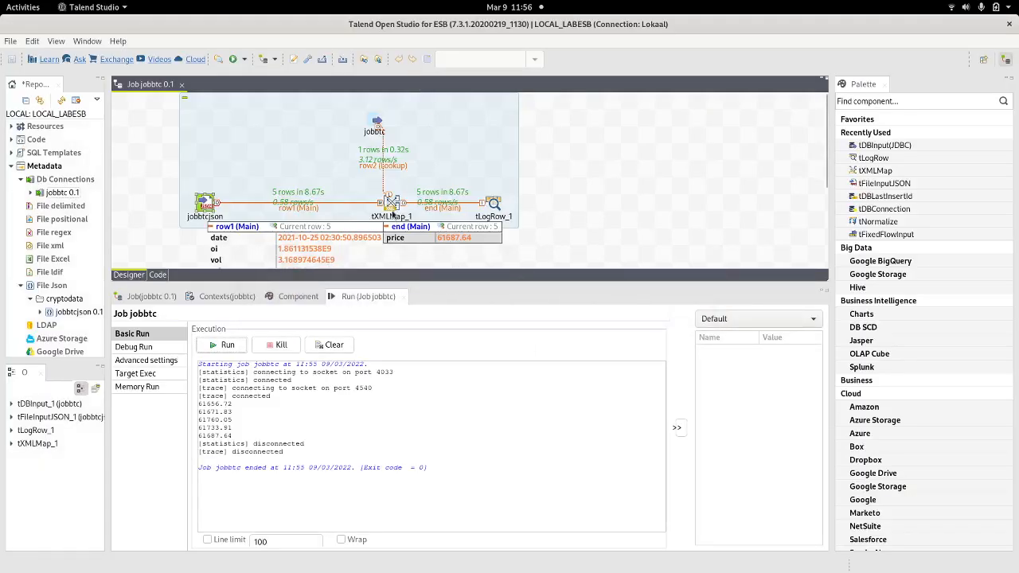
double_click(391, 205)
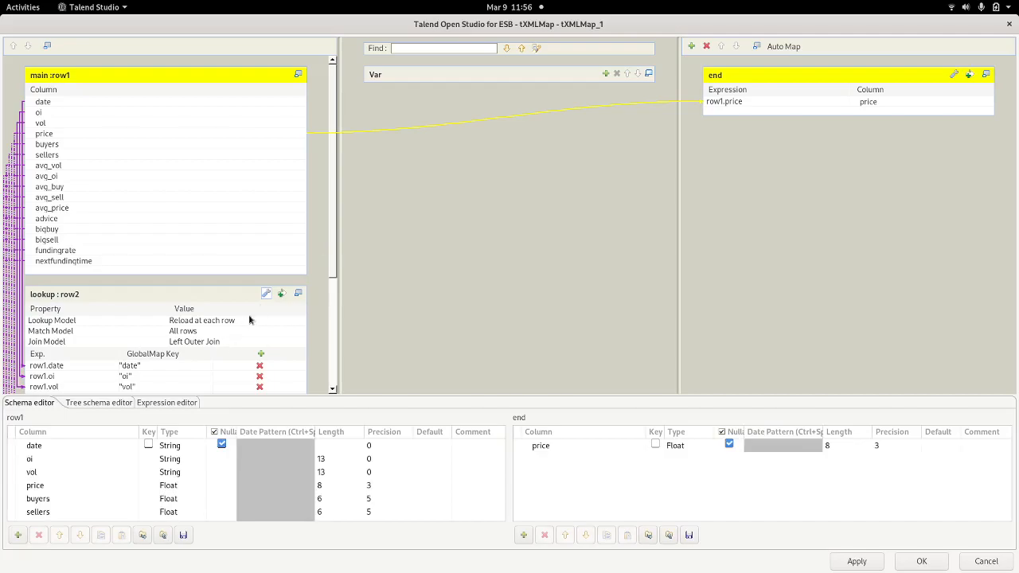
click(55, 253)
scroll(55, 253, down, 5)
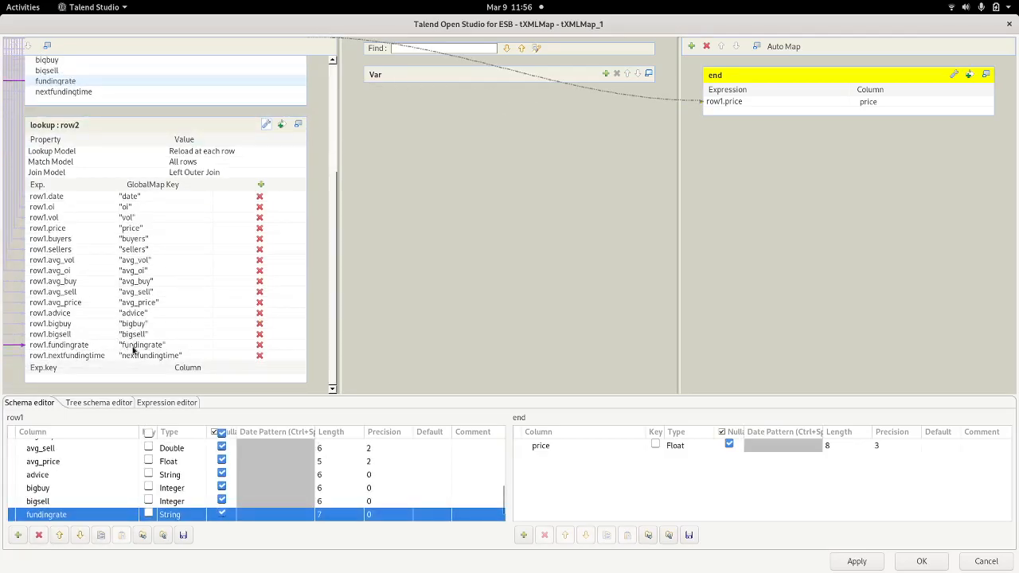
click(1008, 25)
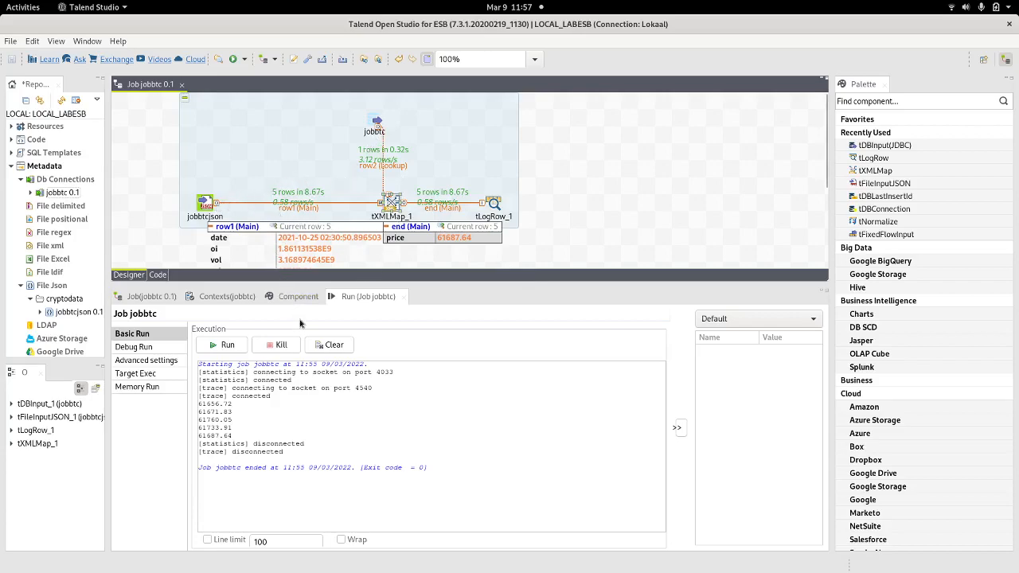
key(alt+Tab)
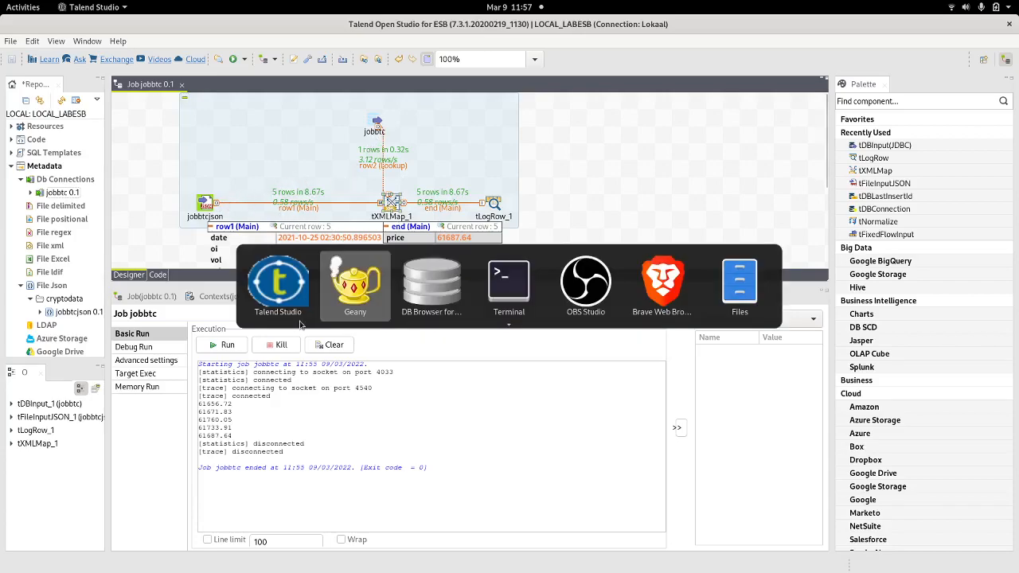
key(alt+Tab)
key(alt+Tab)
key(alt+Tab)
key(alt+Tab)
key(alt+Tab)
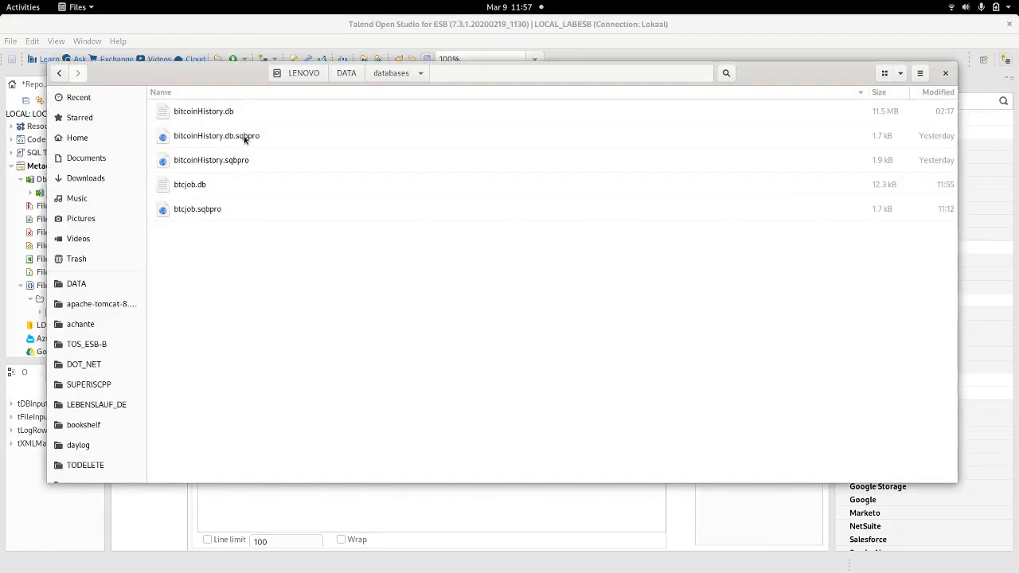
click(347, 74)
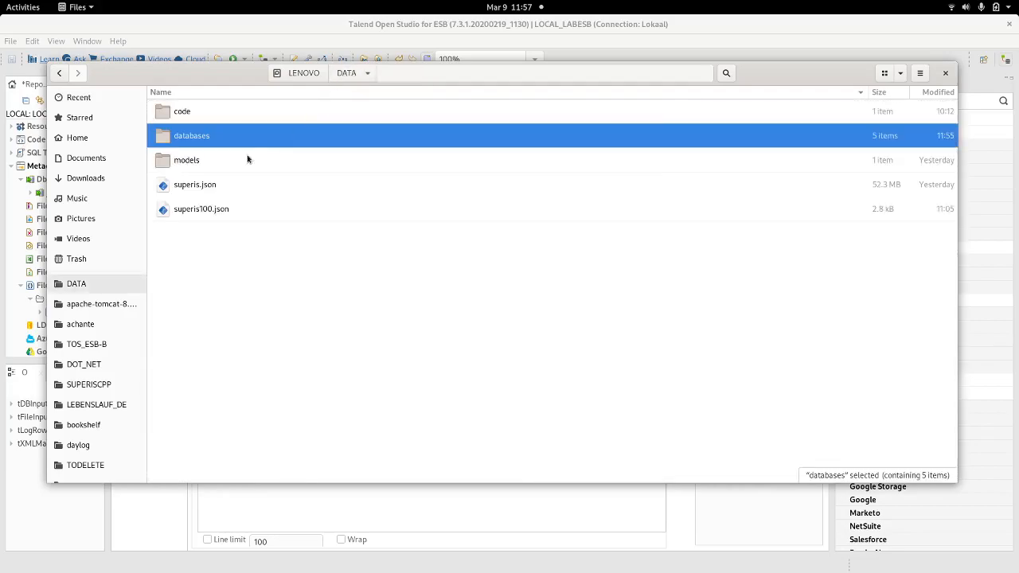
click(220, 209)
click(215, 191)
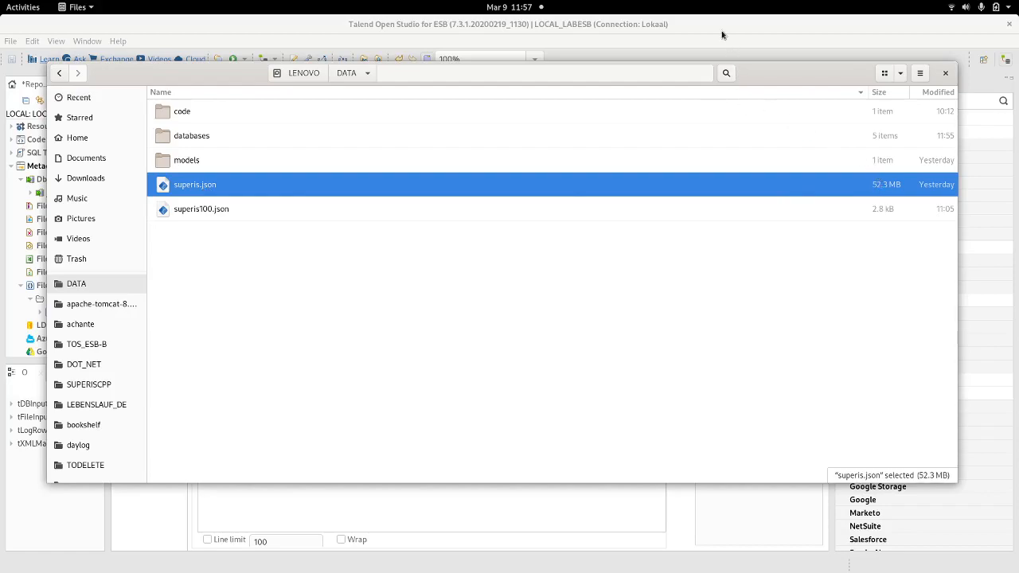
key(Escape)
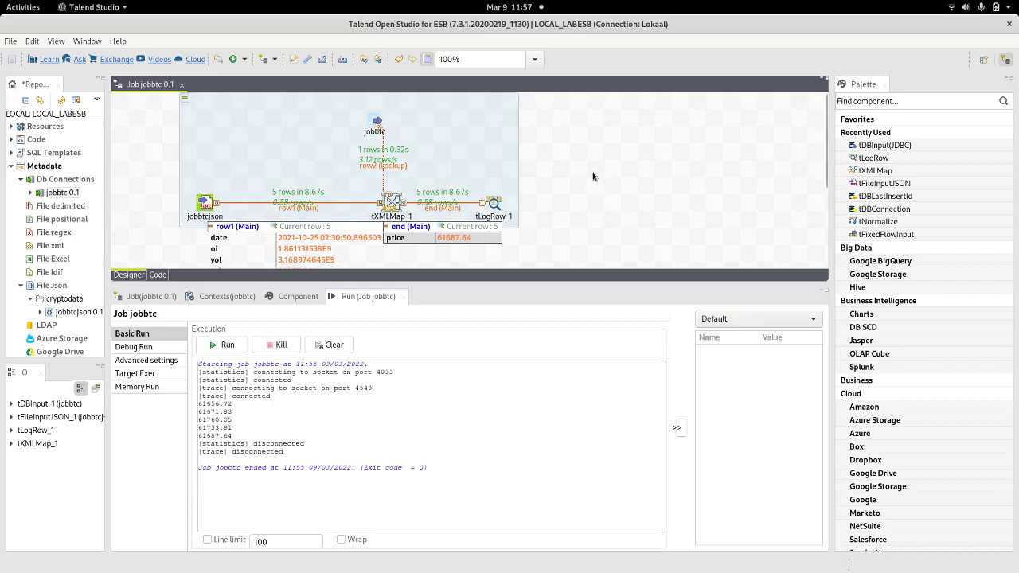
key(alt+Tab)
key(alt+Tab)
key(alt+Tab)
key(alt+Tab)
key(alt+Tab)
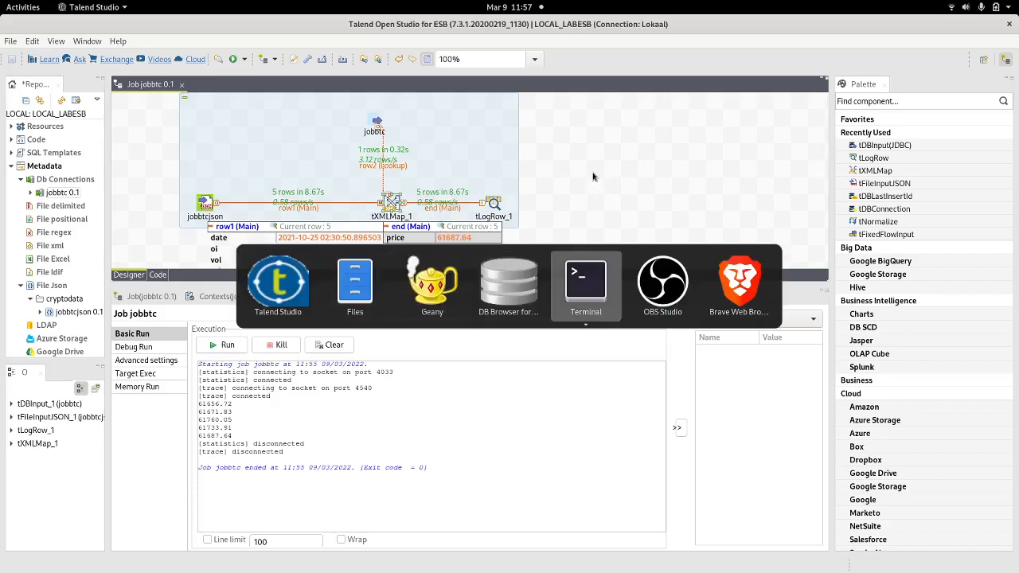